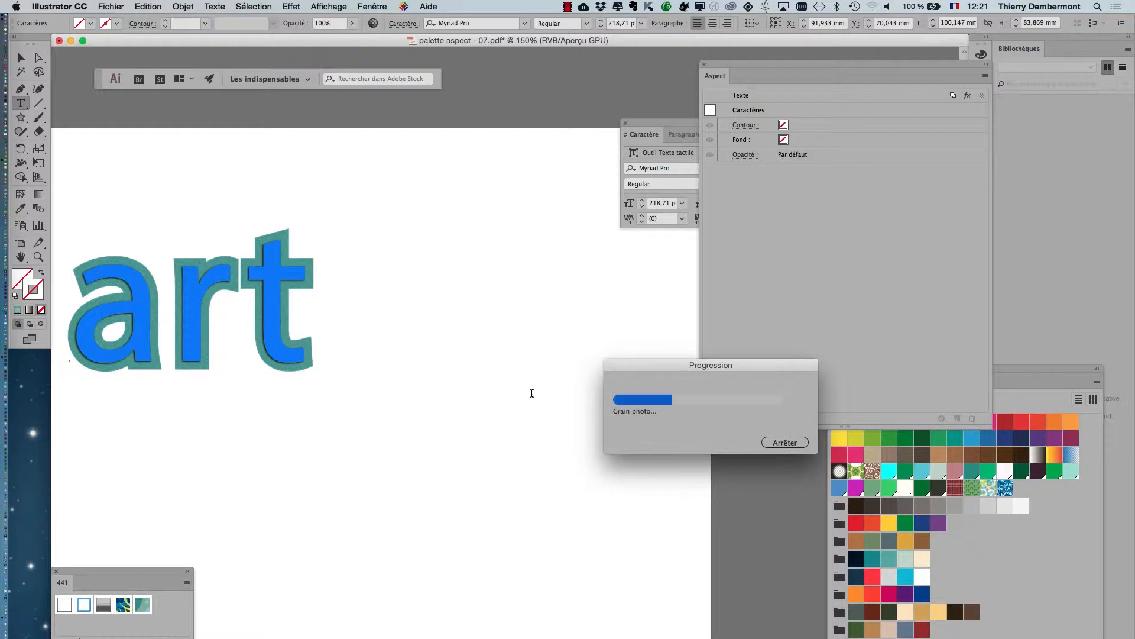
Complete the text "art" so it reads "artistic", leave text editing and deselect it.
{"action": "type", "text": "isti"}
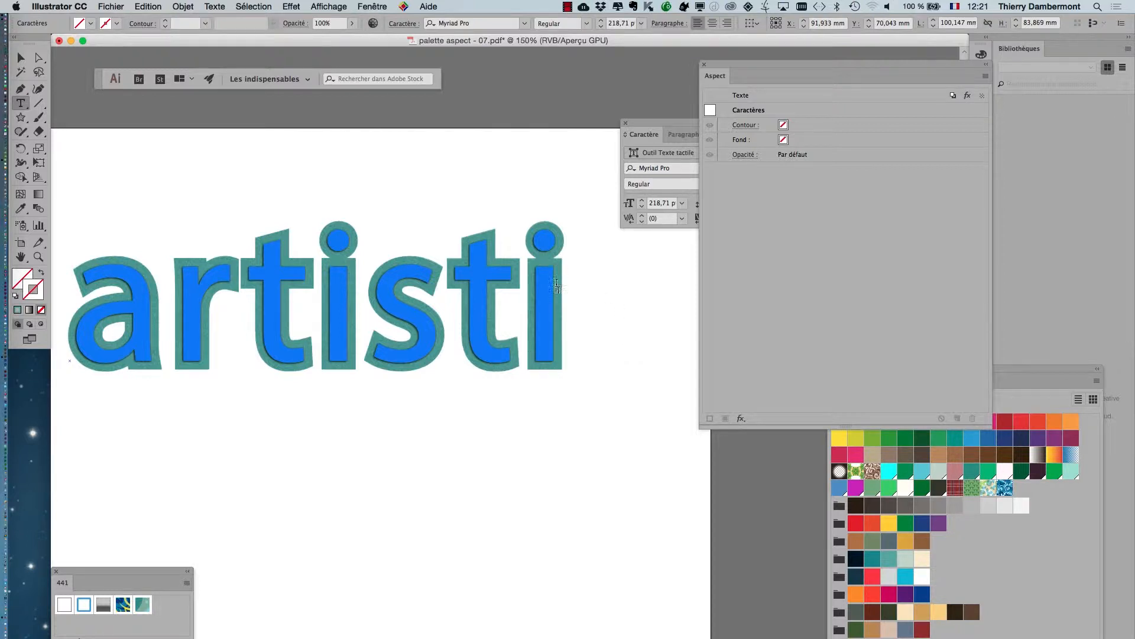
{"action": "type", "text": "c"}
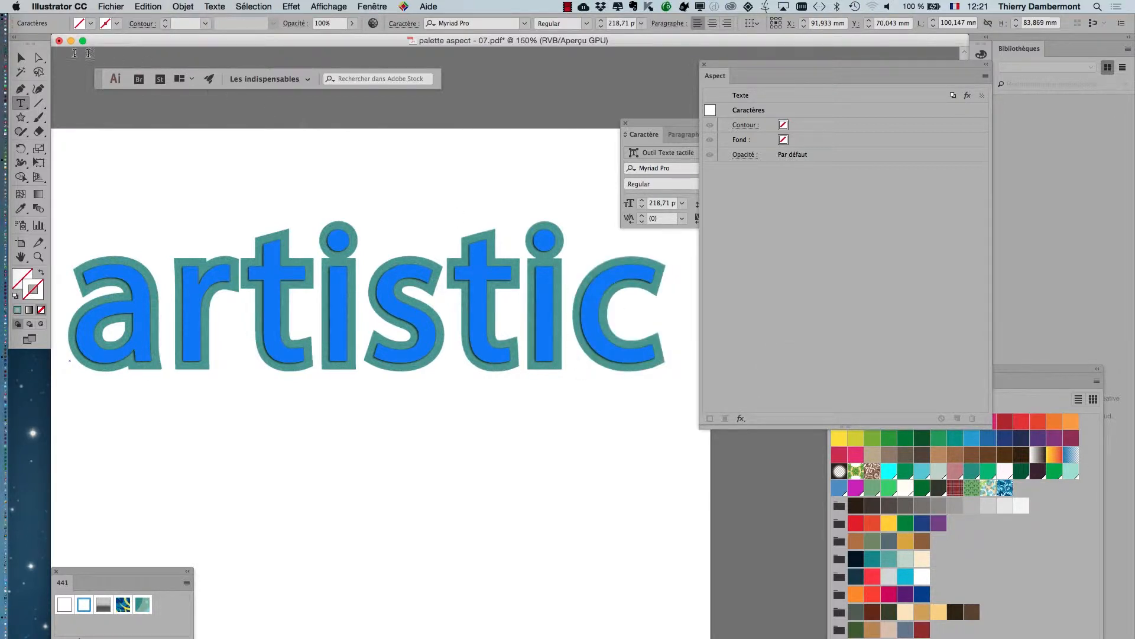
{"action": "left_click", "coordinate": [20, 57]}
{"action": "left_click", "coordinate": [133, 134]}
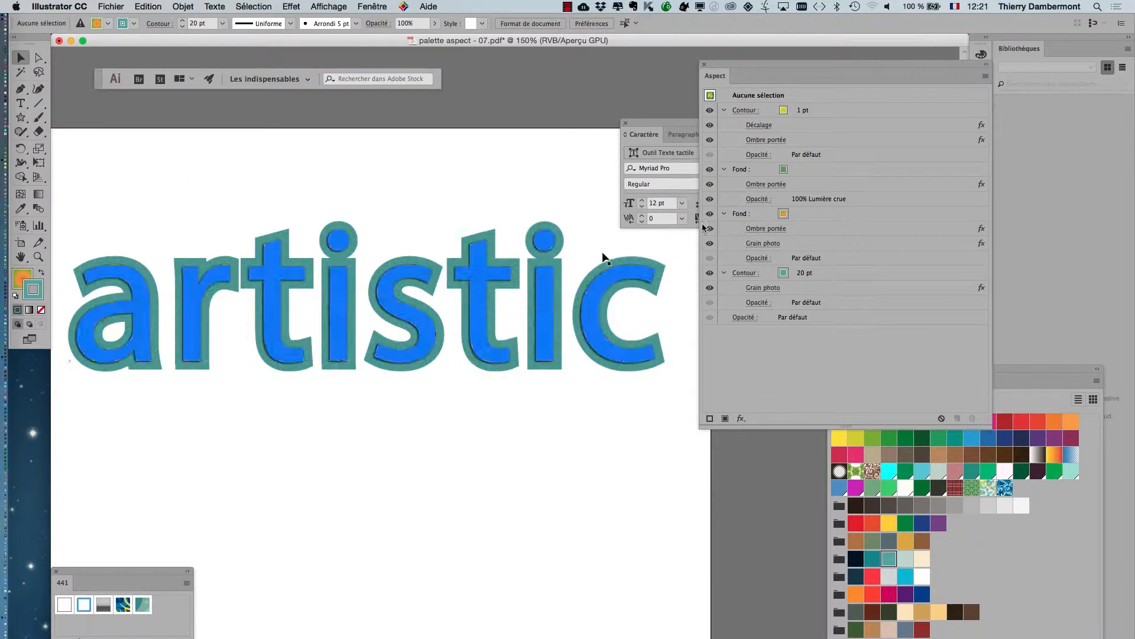
Close the character settings and move the appearance settings further away from the lettering.
{"action": "left_click", "coordinate": [627, 123]}
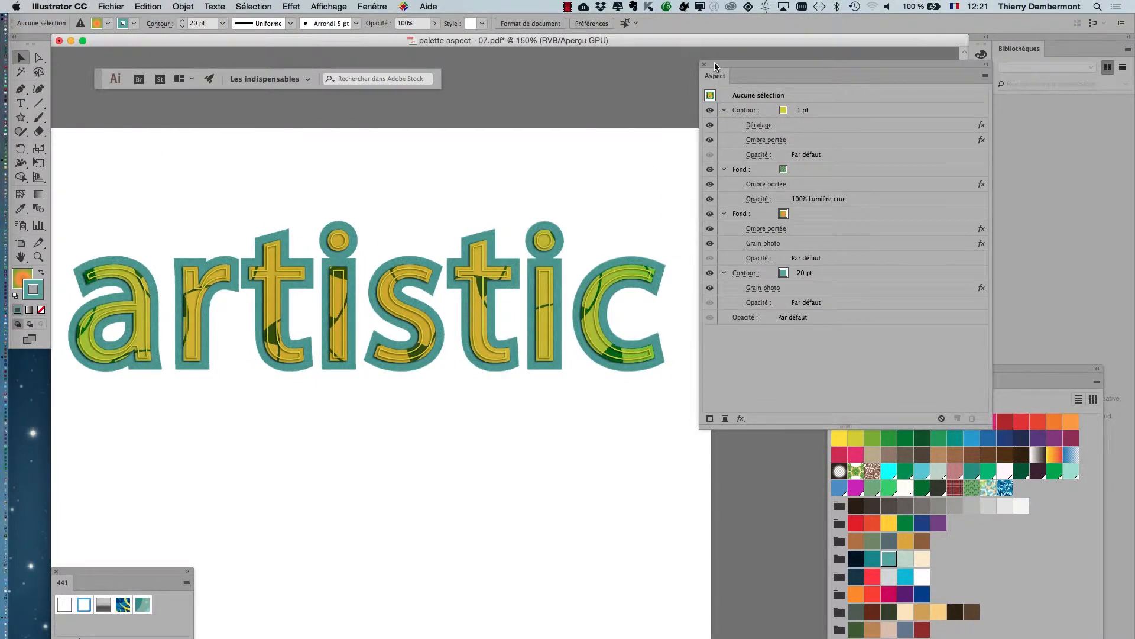
{"action": "left_click_drag", "start_coordinate": [714, 68], "coordinate": [780, 62]}
{"action": "left_click", "coordinate": [292, 7]}
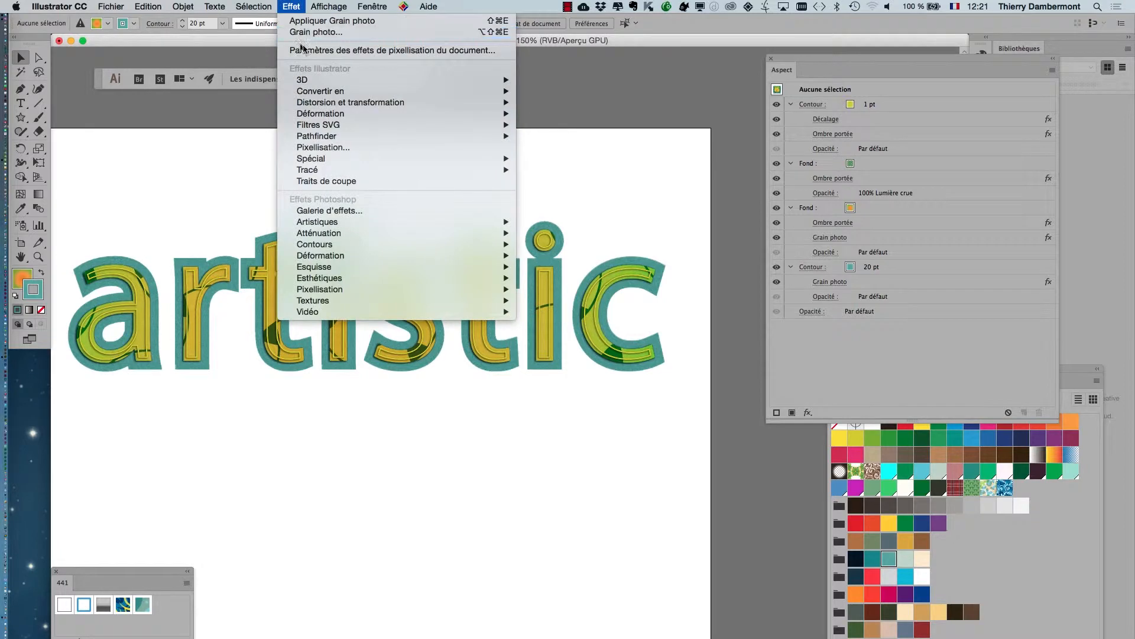
{"action": "left_click", "coordinate": [602, 58]}
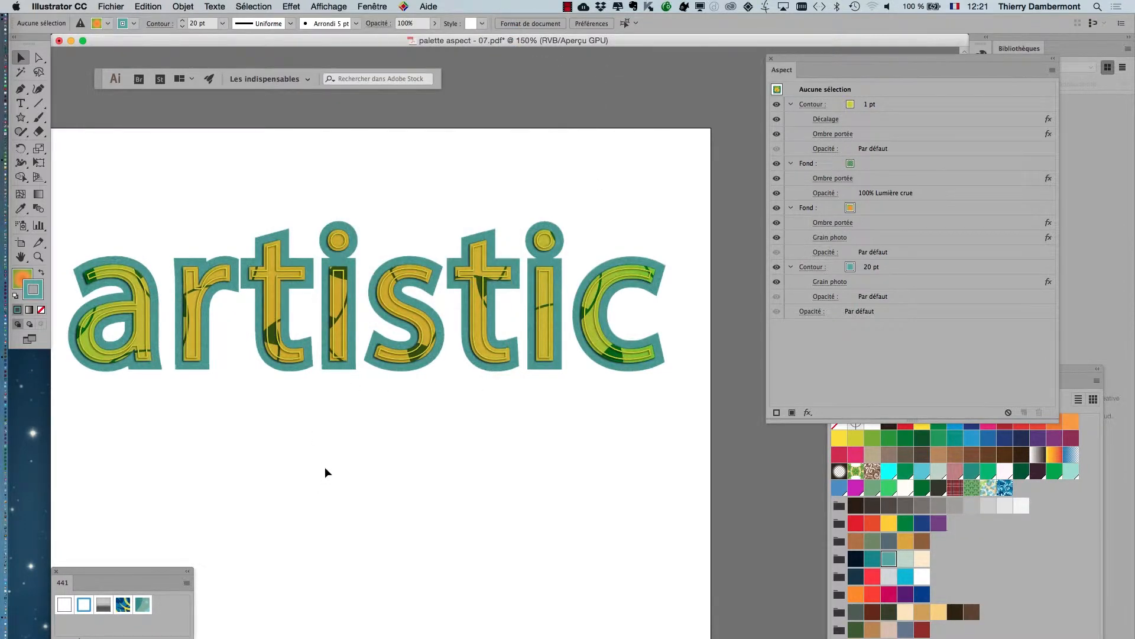
Reopen the character settings for the "artistic" text, place them closer to the lettering and preview fonts from the list.
{"action": "left_click", "coordinate": [288, 369]}
{"action": "left_click", "coordinate": [381, 7]}
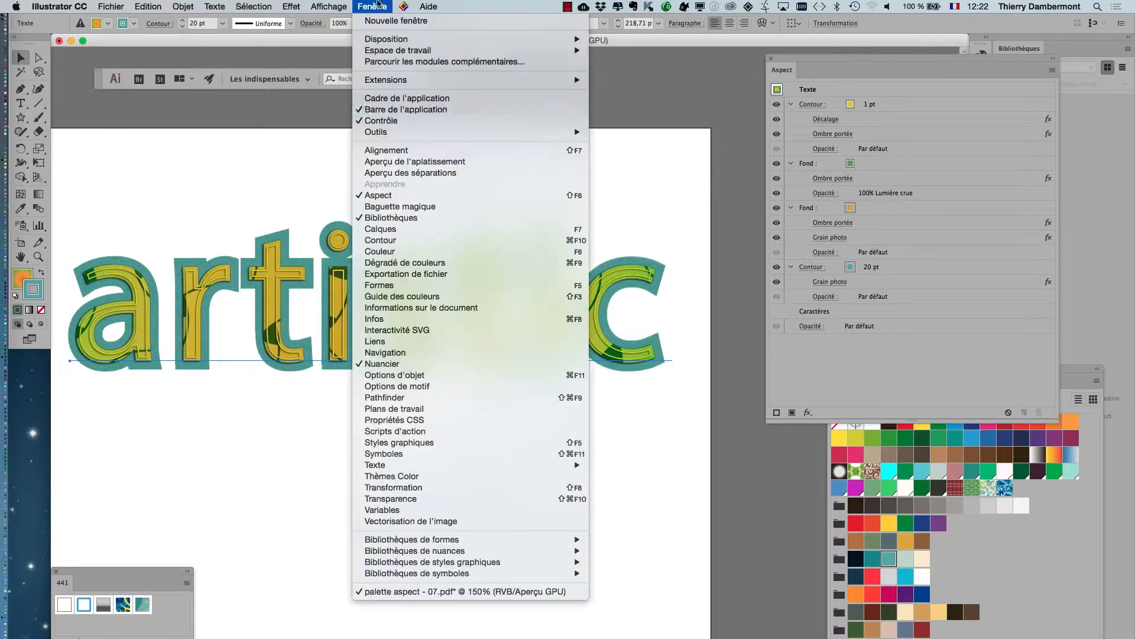
{"action": "mouse_move", "coordinate": [520, 465]}
{"action": "left_click", "coordinate": [607, 466]}
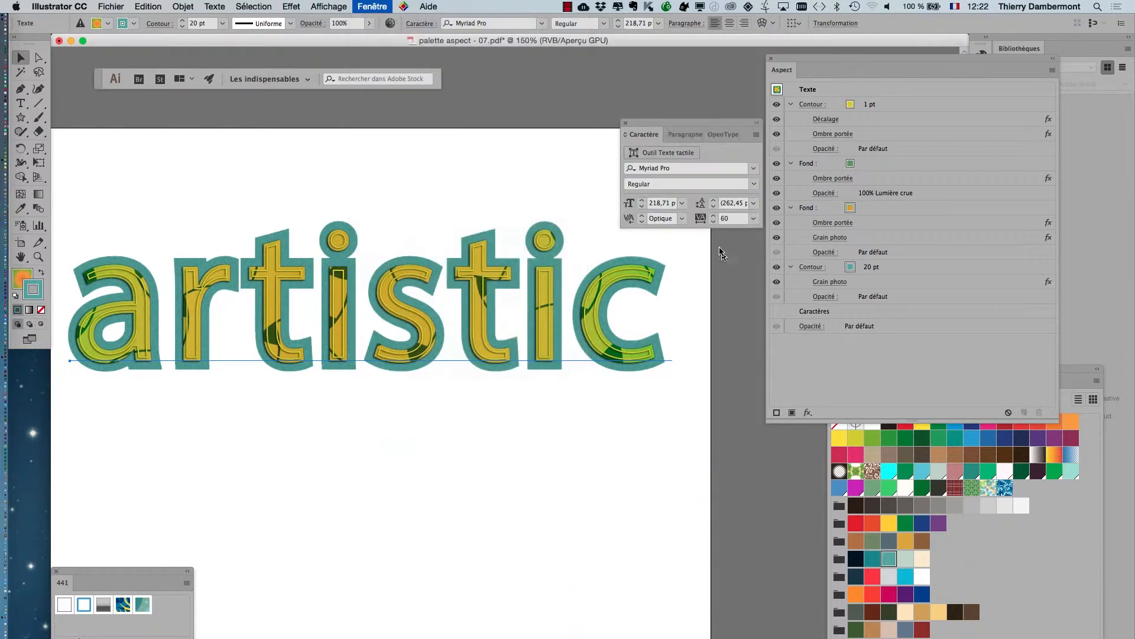
{"action": "left_click_drag", "start_coordinate": [668, 140], "coordinate": [556, 127]}
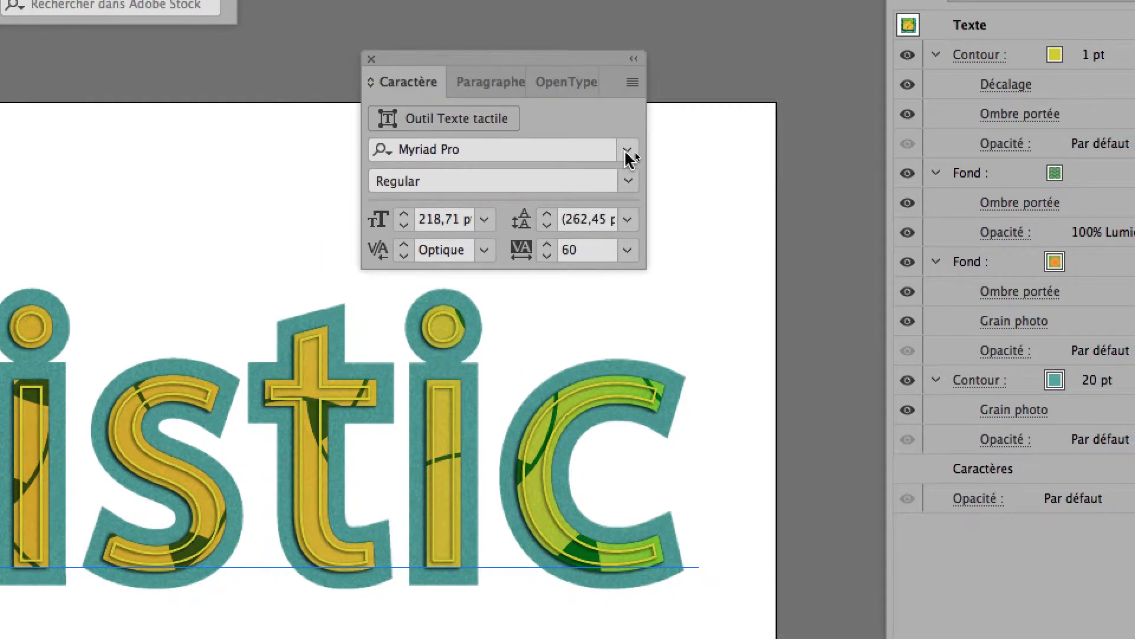
{"action": "left_click", "coordinate": [647, 151]}
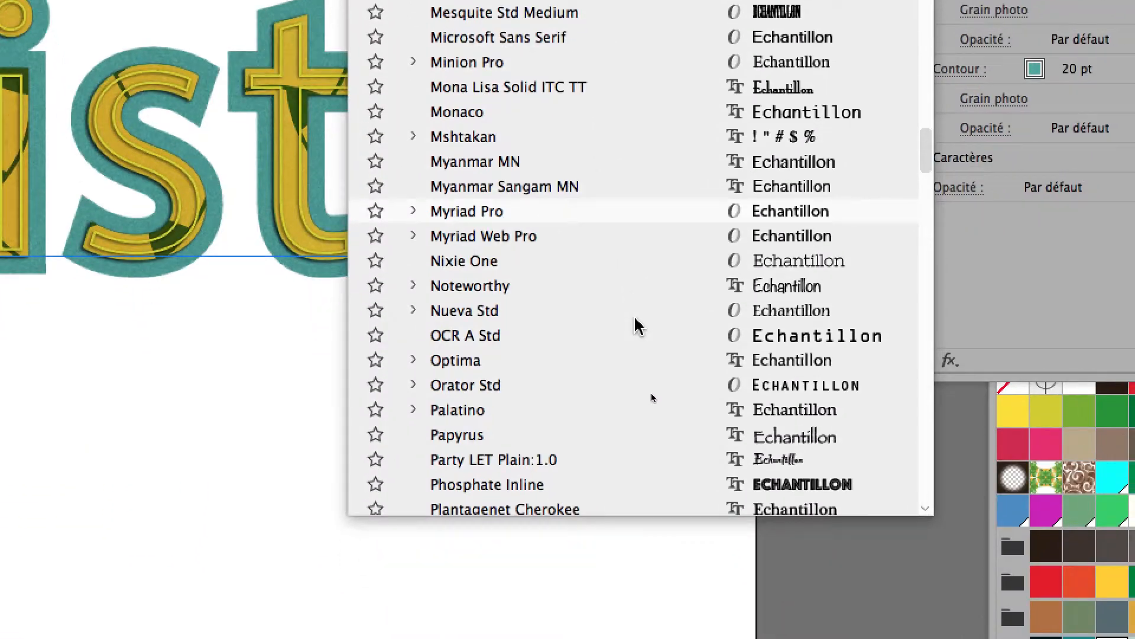
{"action": "left_click", "coordinate": [634, 483]}
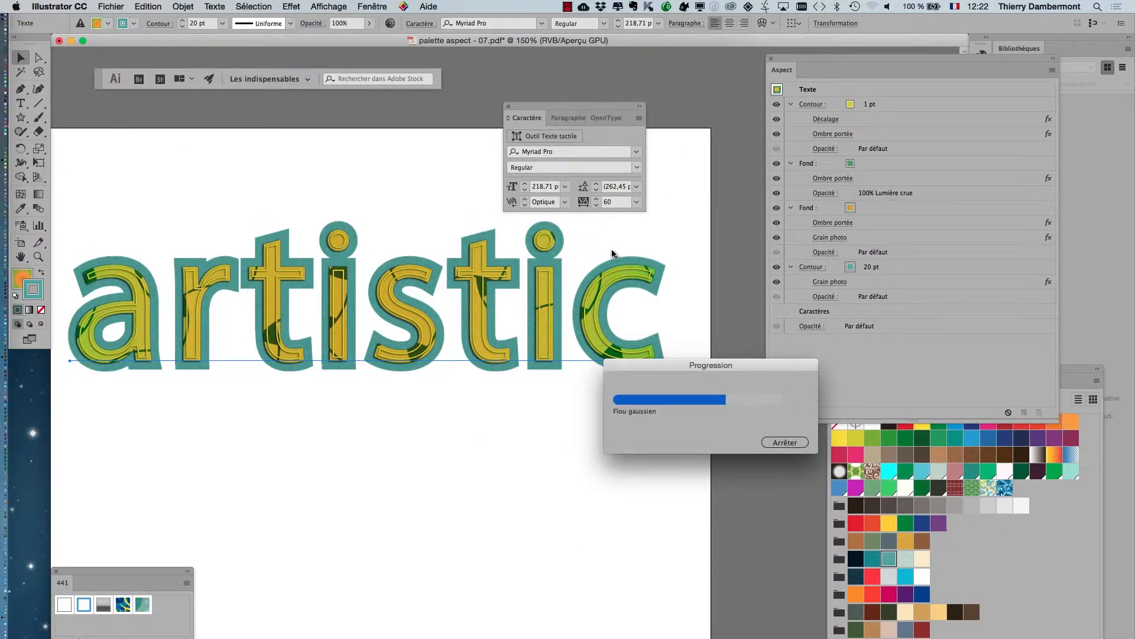
Set the document raster effects resolution to Moyenne (150 ppp).
{"action": "left_click", "coordinate": [282, 8]}
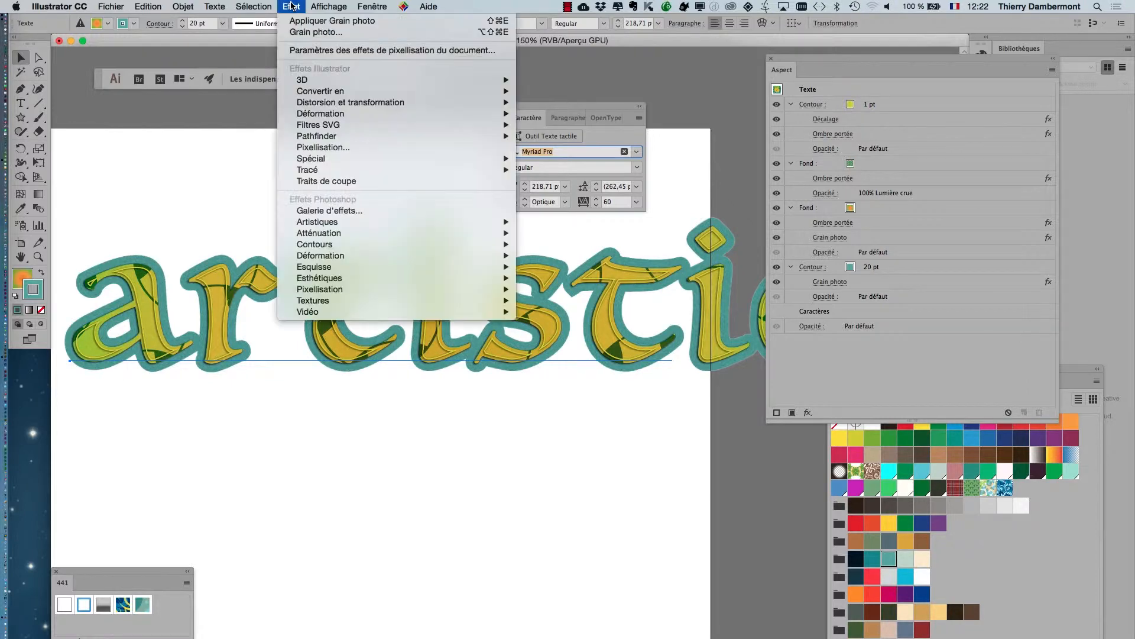
{"action": "left_click", "coordinate": [296, 49]}
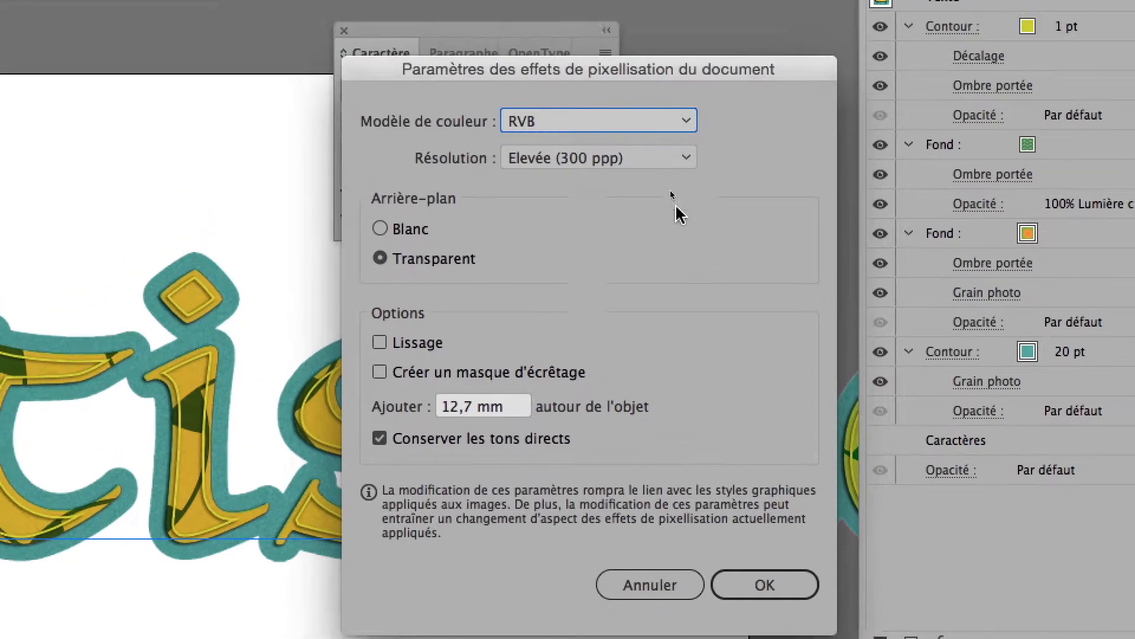
{"action": "left_click", "coordinate": [662, 168]}
{"action": "left_click", "coordinate": [637, 306]}
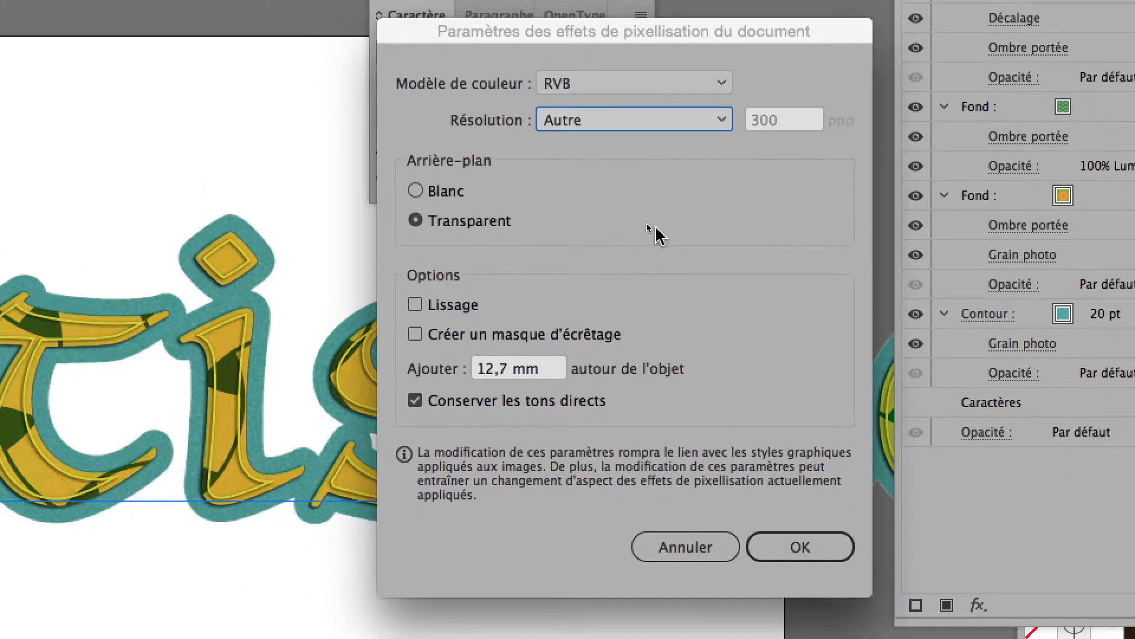
{"action": "left_click", "coordinate": [621, 195]}
{"action": "left_click", "coordinate": [656, 247]}
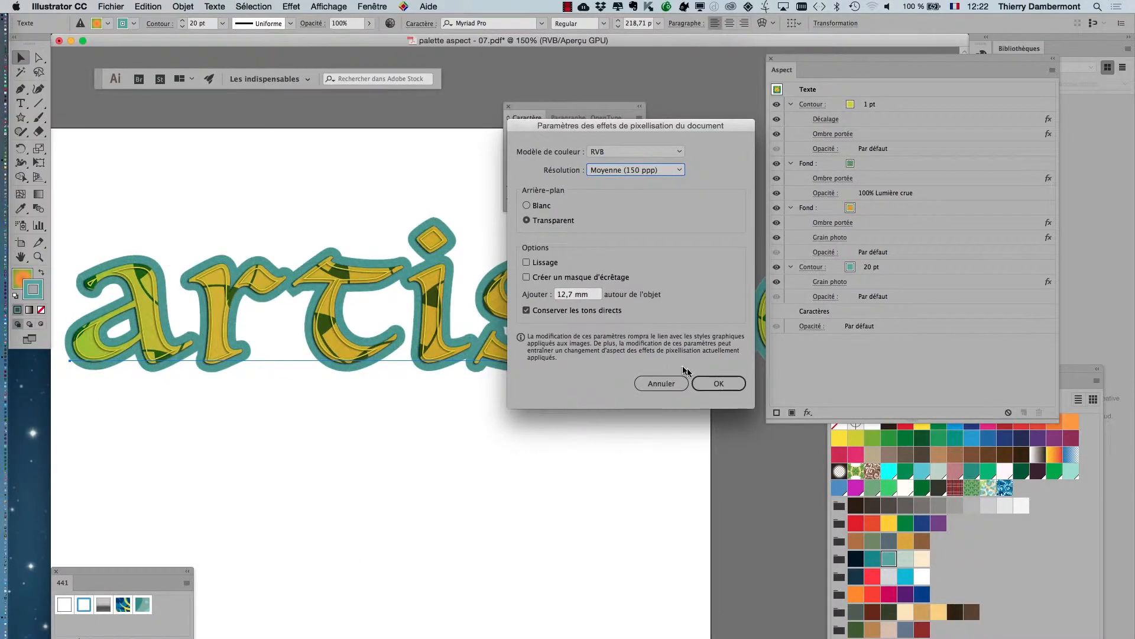
{"action": "left_click", "coordinate": [764, 615]}
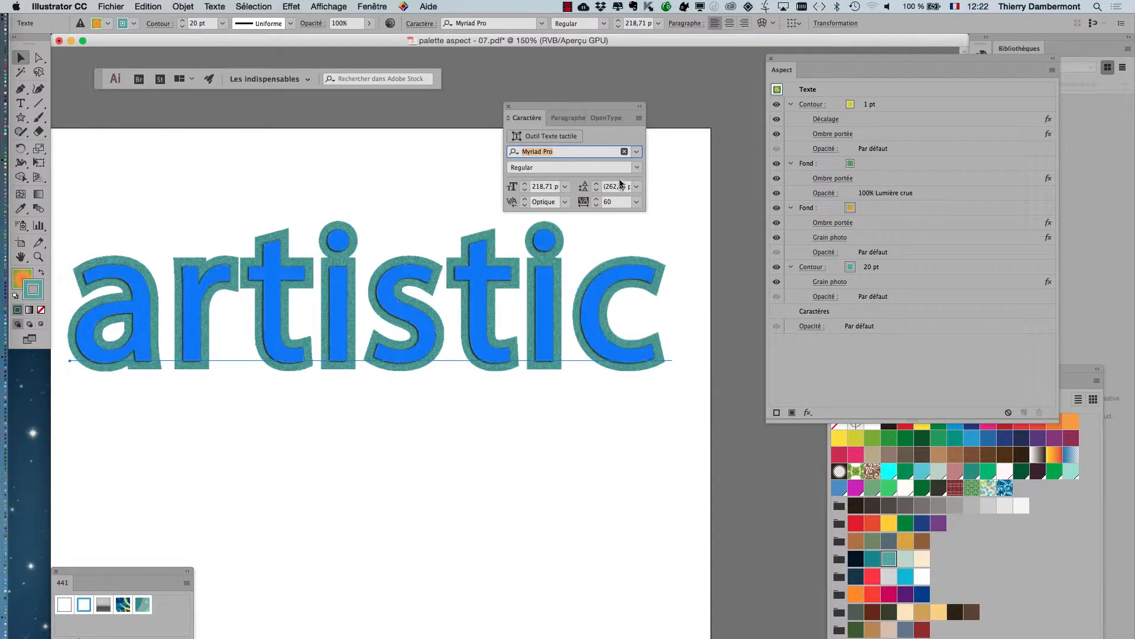
Browse the font families beyond Myriad Pro and preview them on the "artistic" text.
{"action": "left_click", "coordinate": [636, 151]}
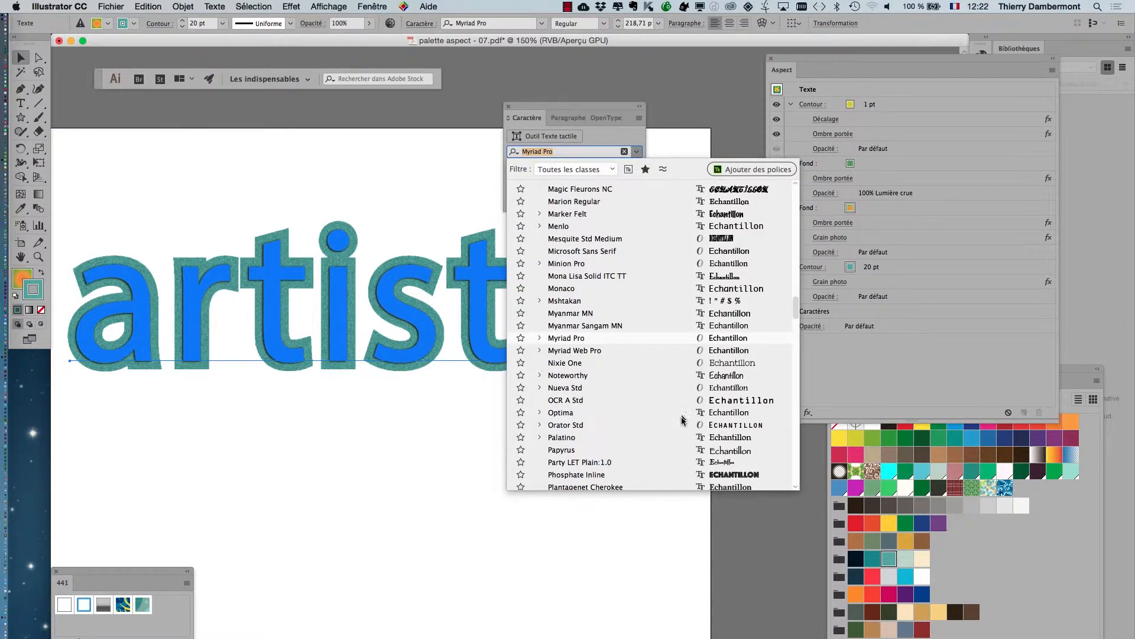
{"action": "scroll", "coordinate": [749, 431], "scroll_direction": "down", "scroll_amount": 4}
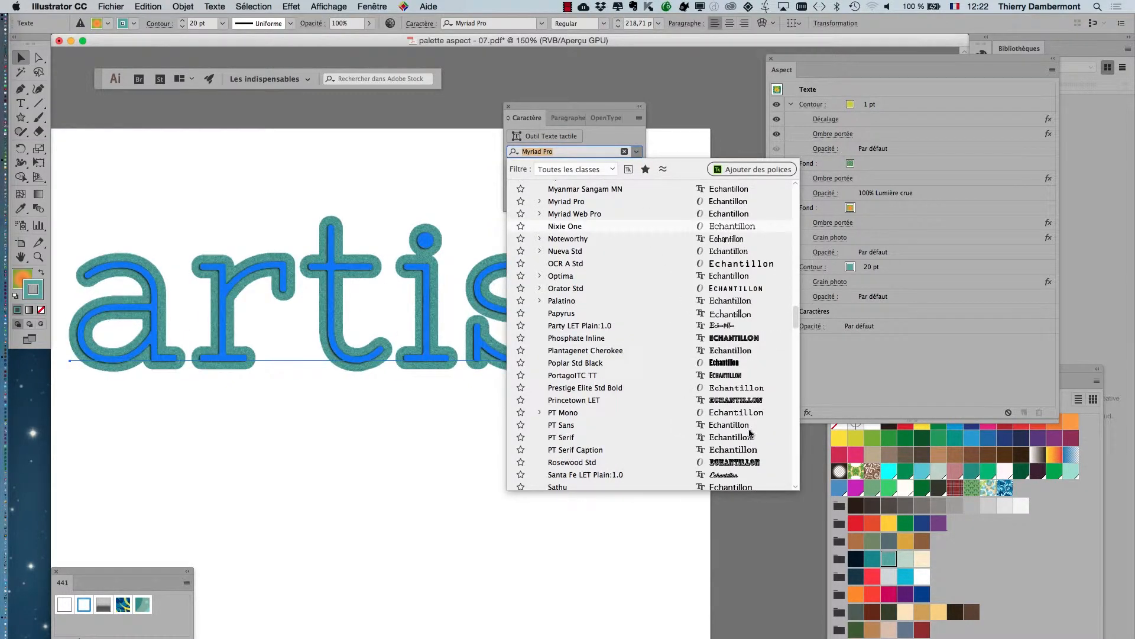
{"action": "scroll", "coordinate": [746, 433], "scroll_direction": "down", "scroll_amount": 5}
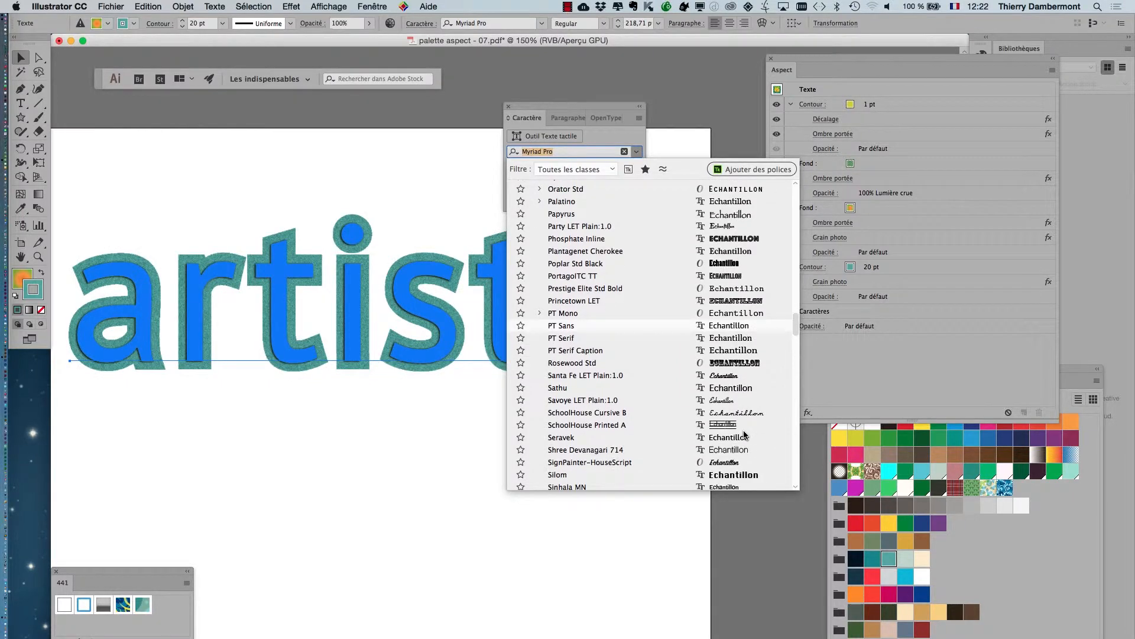
{"action": "scroll", "coordinate": [736, 420], "scroll_direction": "down", "scroll_amount": 12}
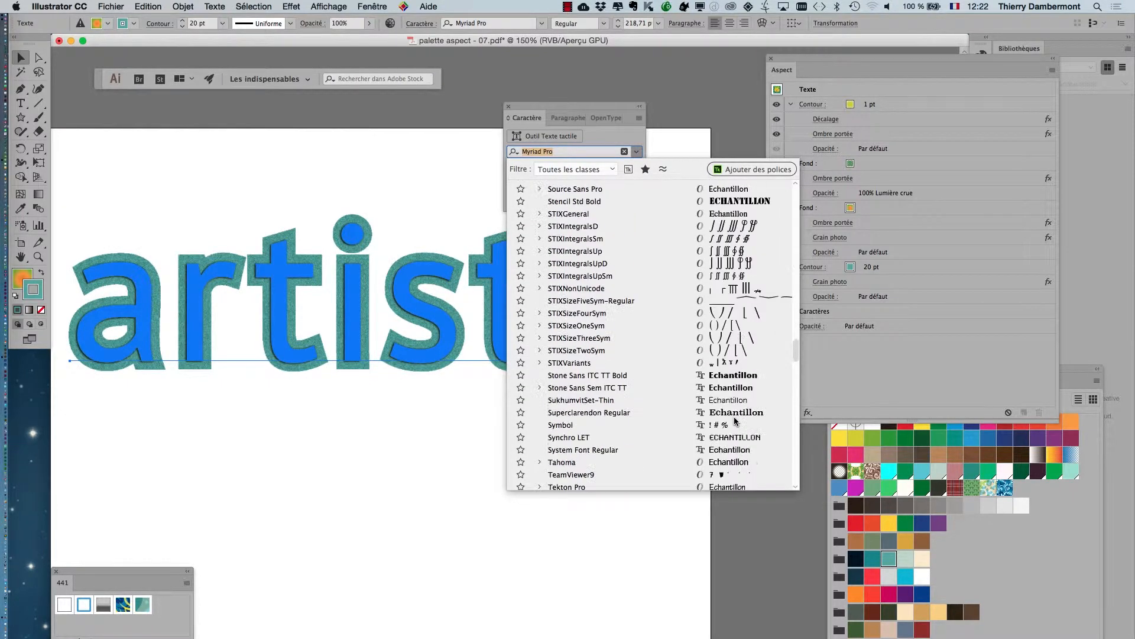
{"action": "scroll", "coordinate": [735, 420], "scroll_direction": "down", "scroll_amount": 6}
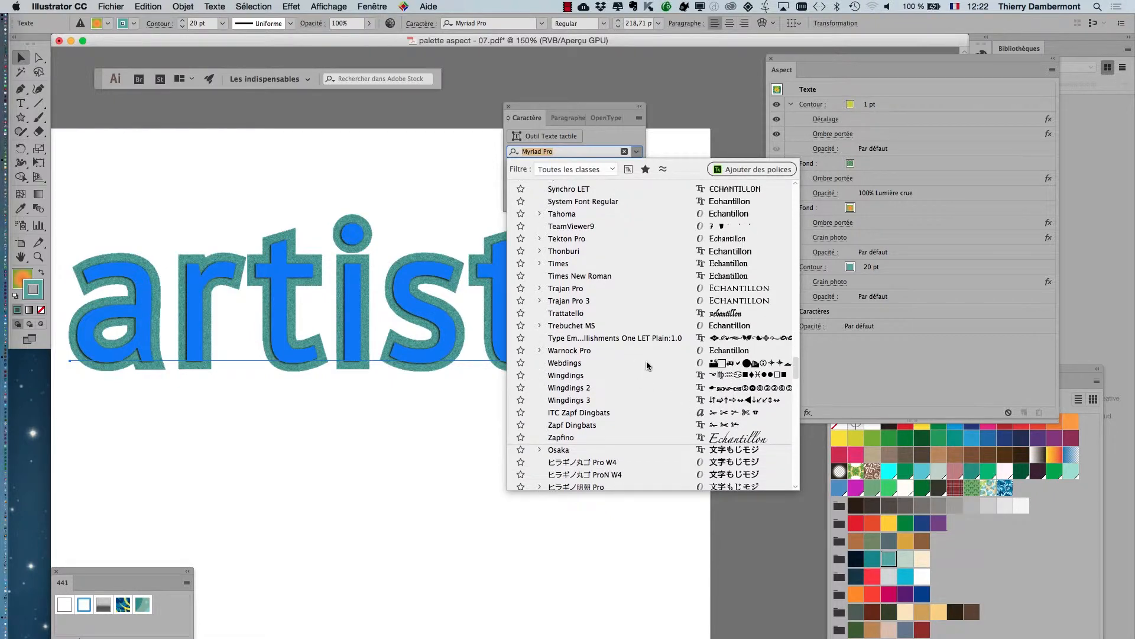
{"action": "key", "text": "Escape"}
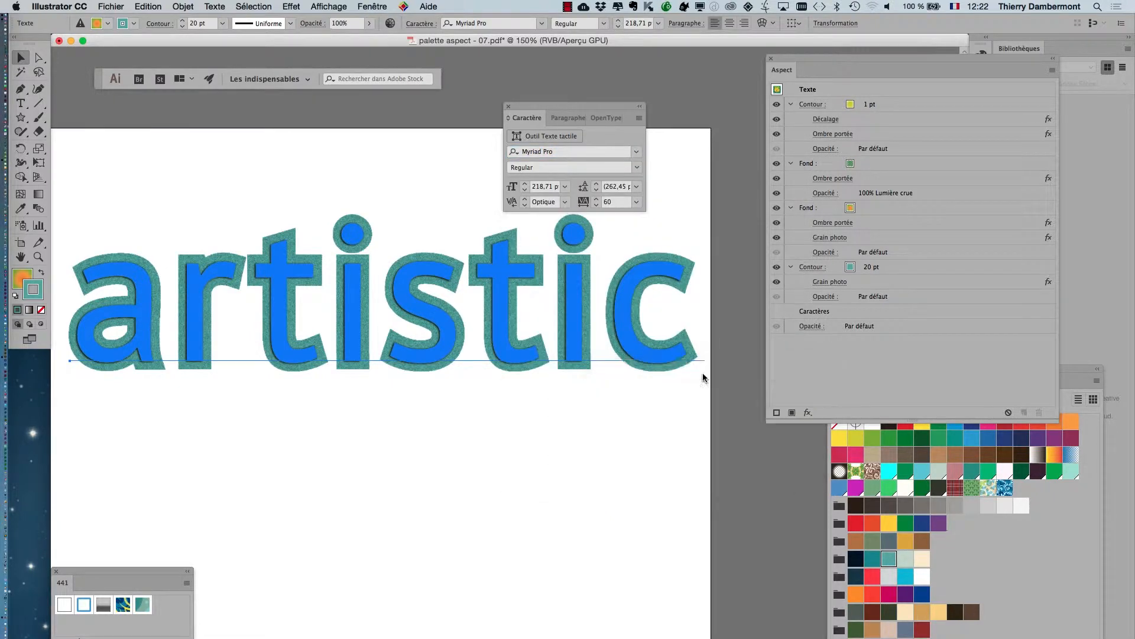
Set the "artistic" text's font to Plantagenet Cherokee and deselect it.
{"action": "left_click", "coordinate": [637, 153]}
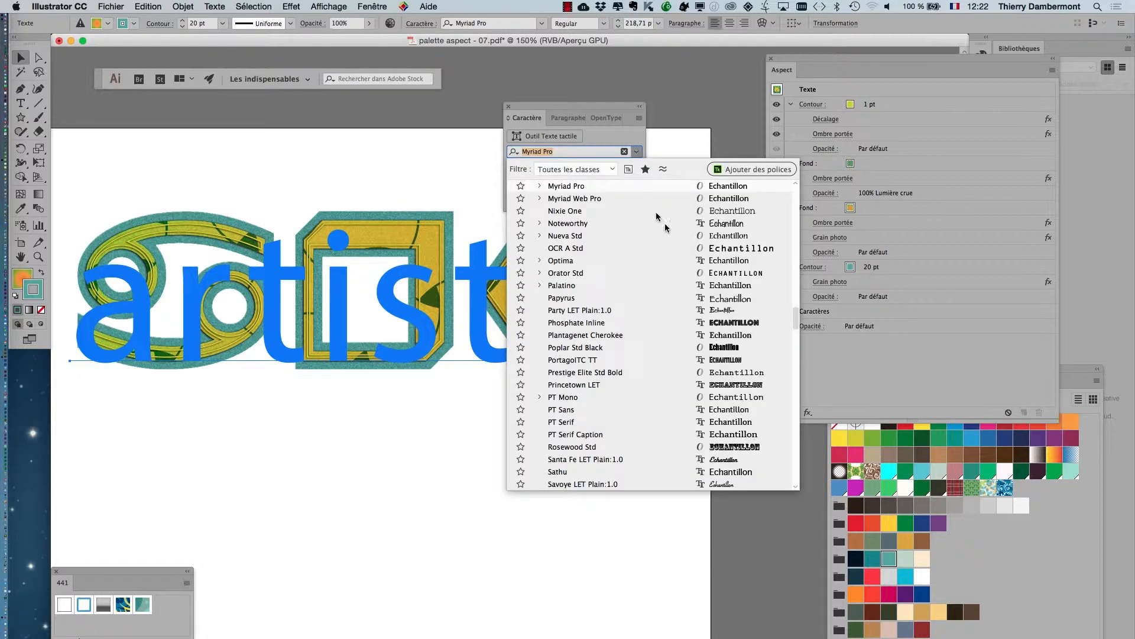
{"action": "left_click", "coordinate": [717, 337]}
{"action": "left_click", "coordinate": [462, 449]}
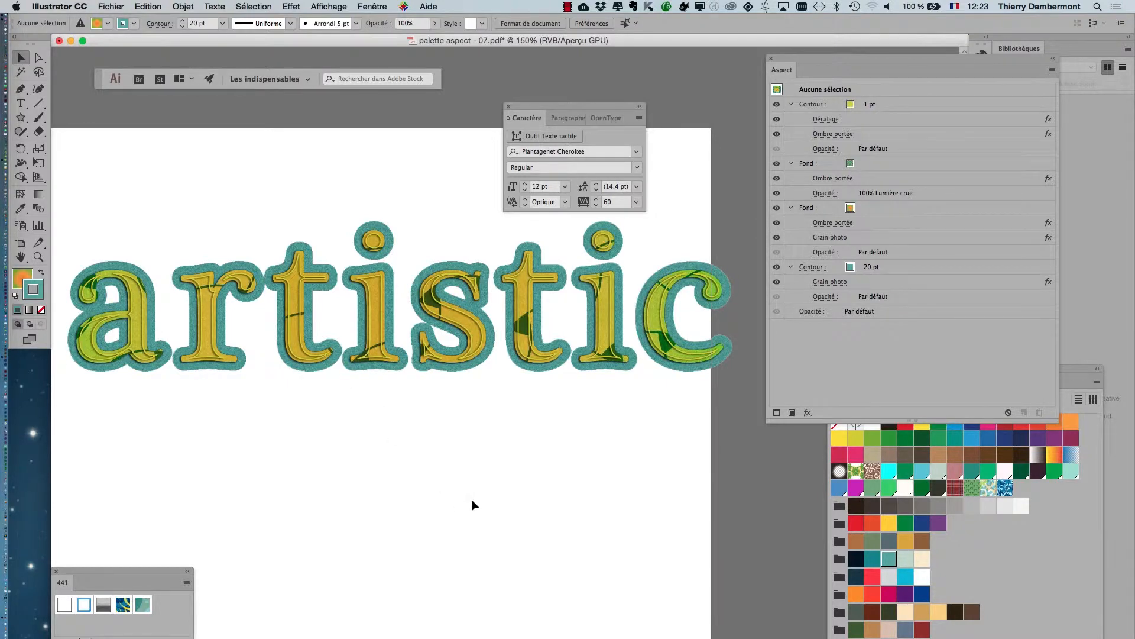
Move the "artistic" text horizontally about 25 mm to the left so it fits on the artboard, and deselect it.
{"action": "scroll", "coordinate": [431, 436], "scroll_direction": "left", "scroll_amount": 5}
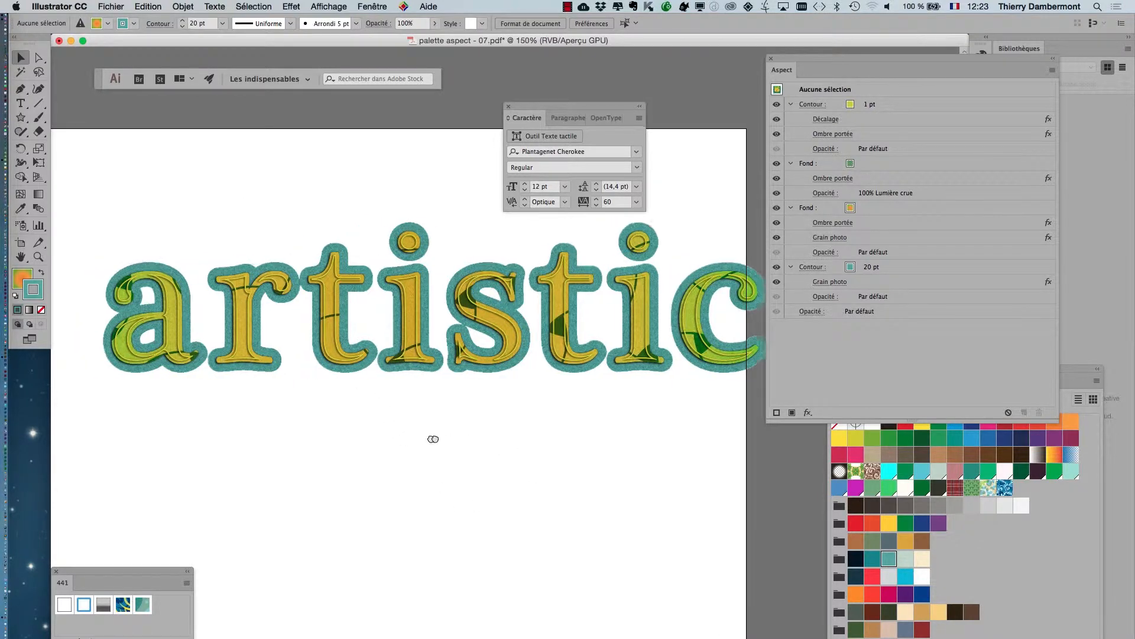
{"action": "scroll", "coordinate": [504, 354], "scroll_direction": "right", "scroll_amount": 5}
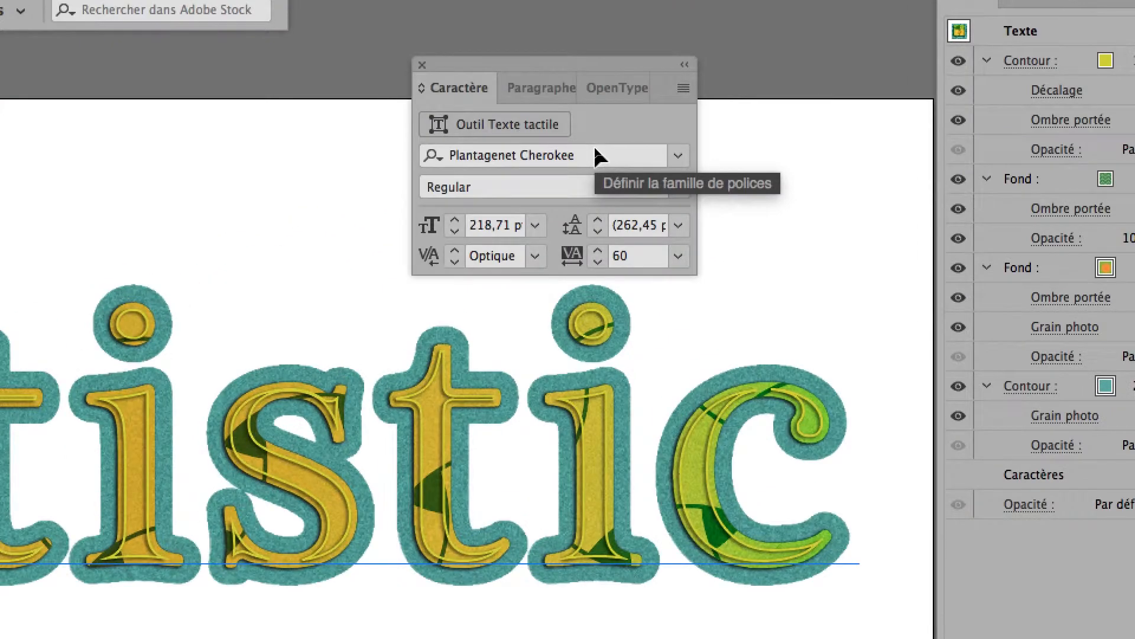
{"action": "left_click", "coordinate": [594, 153]}
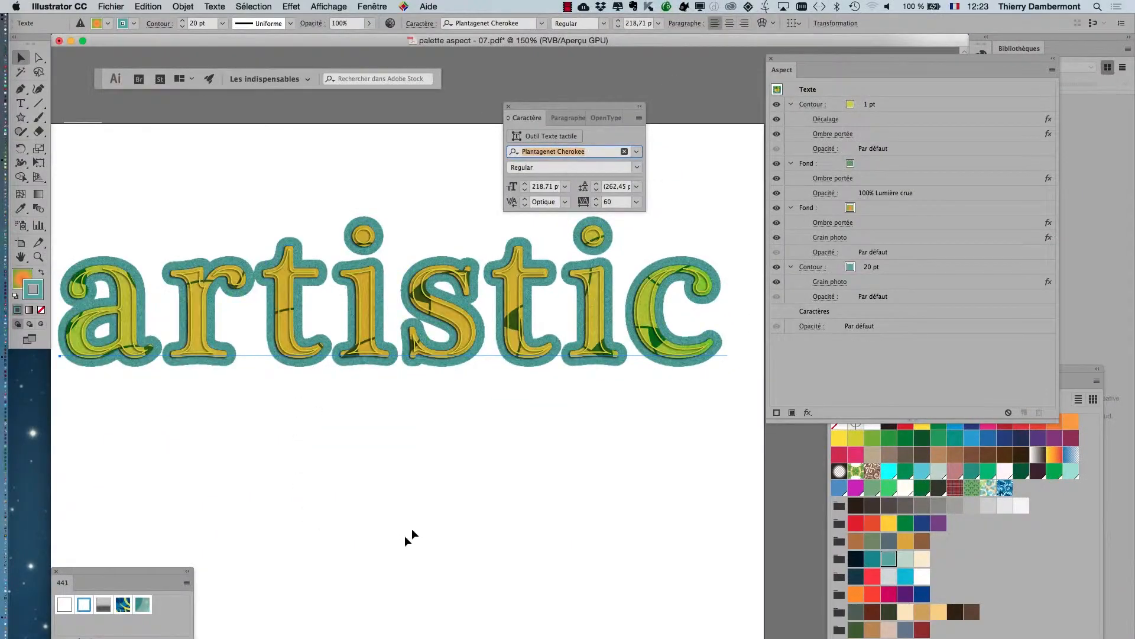
{"action": "left_click", "coordinate": [438, 501]}
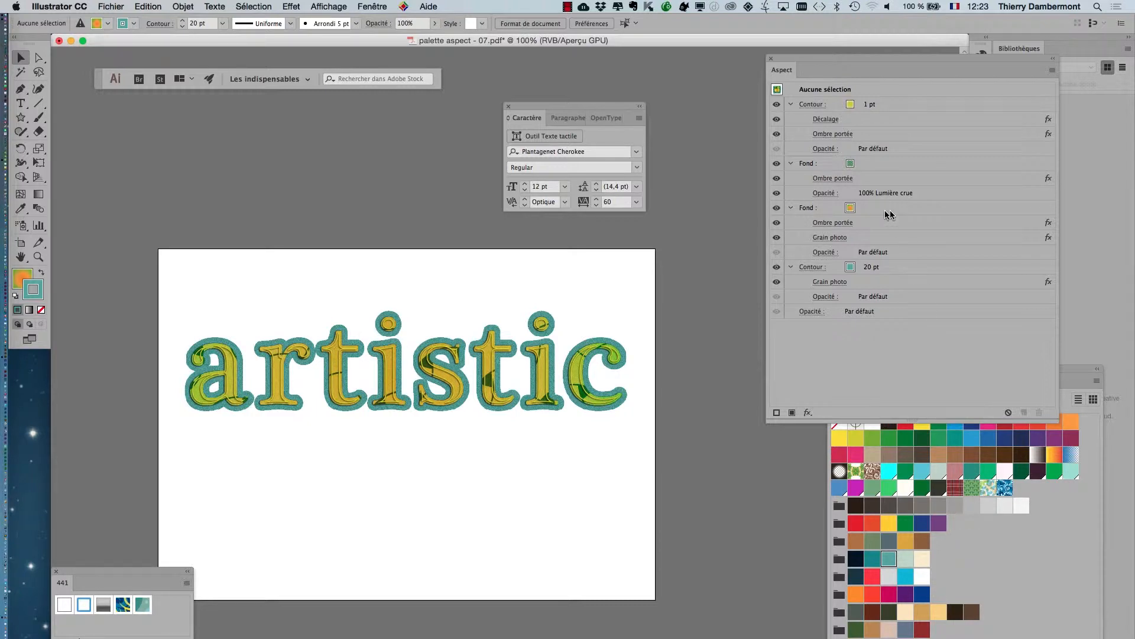
Hide and show the orange gradient fill and the green pattern fill in turn to compare their effect.
{"action": "left_click", "coordinate": [778, 208]}
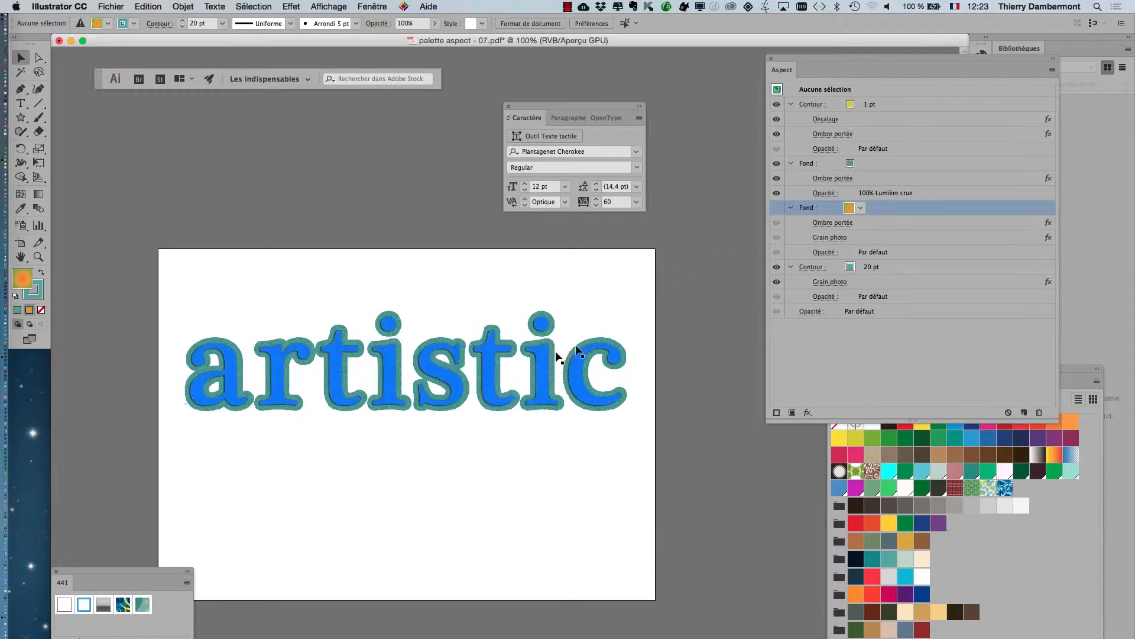
{"action": "scroll", "coordinate": [525, 363], "scroll_direction": "up", "scroll_amount": 1}
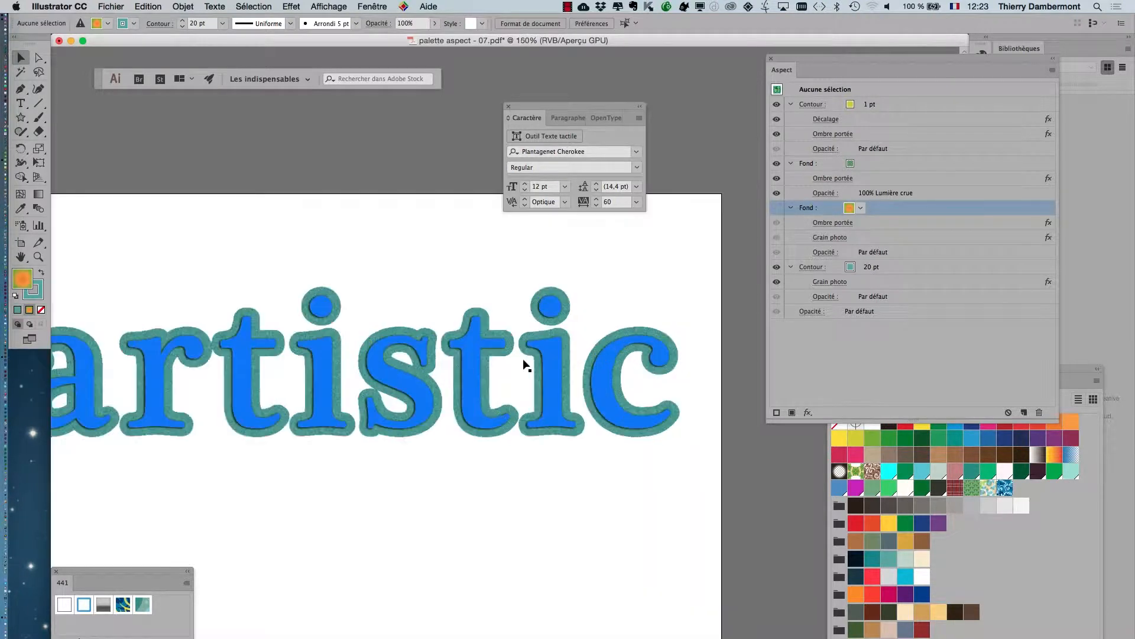
{"action": "left_click", "coordinate": [776, 209]}
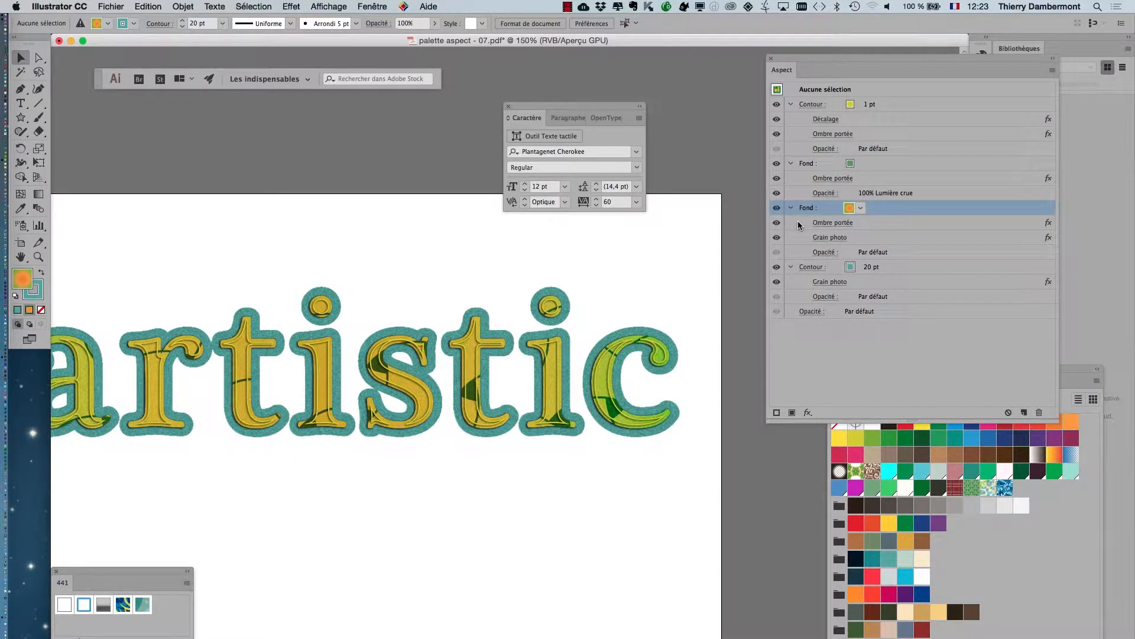
{"action": "left_click", "coordinate": [777, 164]}
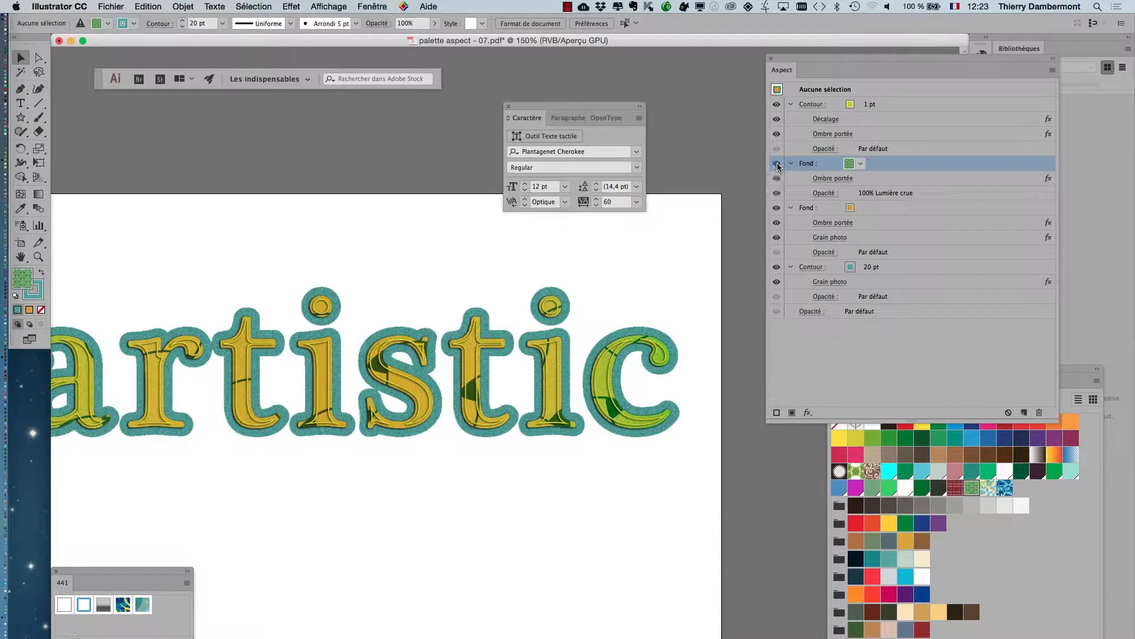
{"action": "left_click", "coordinate": [777, 164]}
Try to cycle the green pattern fill's blending mode with no text selected.
{"action": "left_click", "coordinate": [953, 193]}
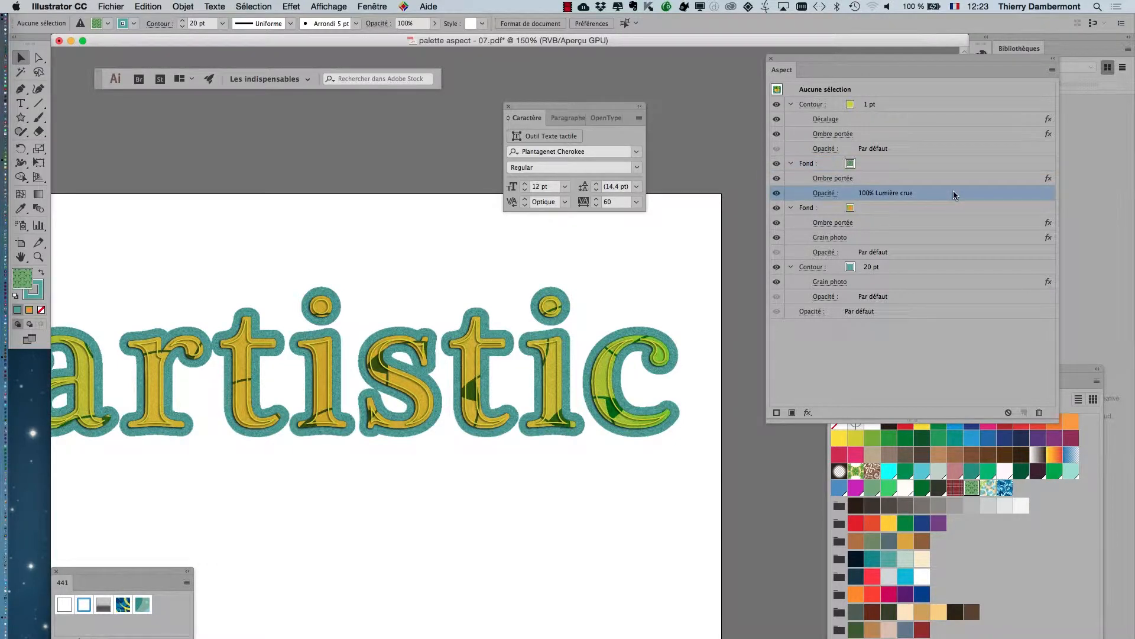
{"action": "key", "text": "shift+minus"}
{"action": "key", "text": "shift+minus"}
{"action": "key", "text": "shift+minus"}
Select the "artistic" text and change its green pattern fill's blending mode to Incrustation.
{"action": "left_click", "coordinate": [502, 421]}
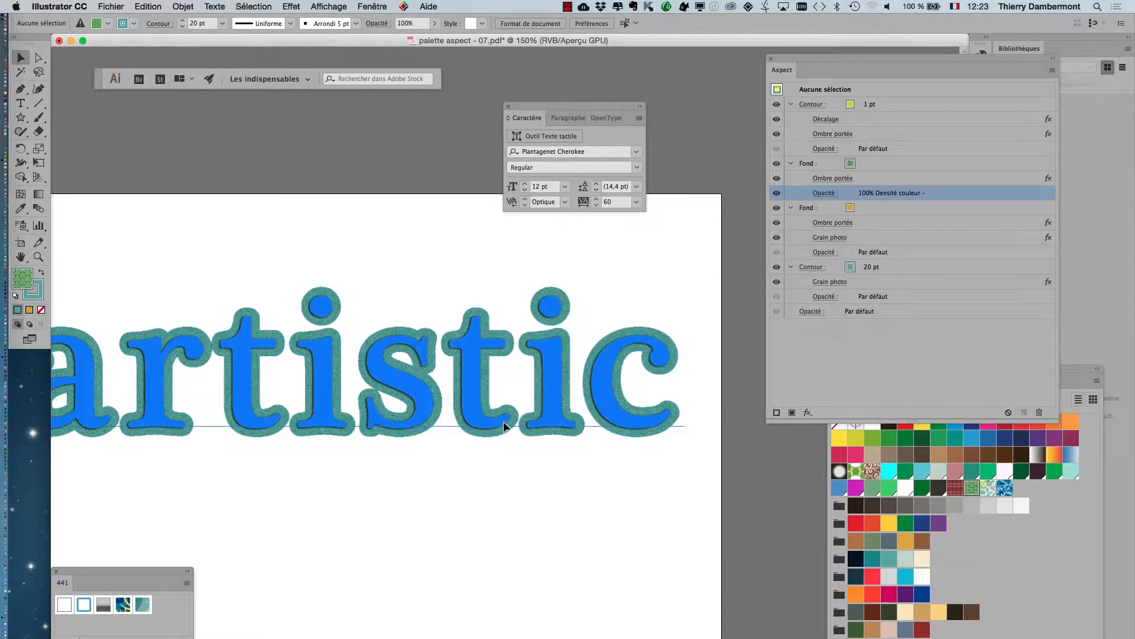
{"action": "left_click", "coordinate": [942, 198]}
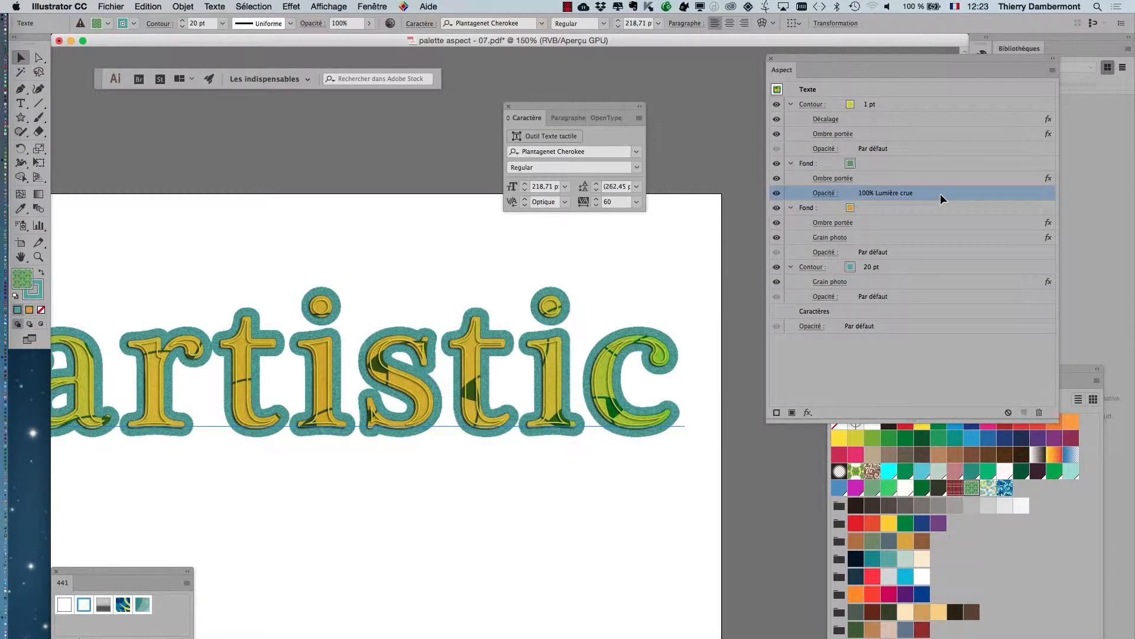
{"action": "key", "text": "shift+minus"}
{"action": "key", "text": "shift+minus"}
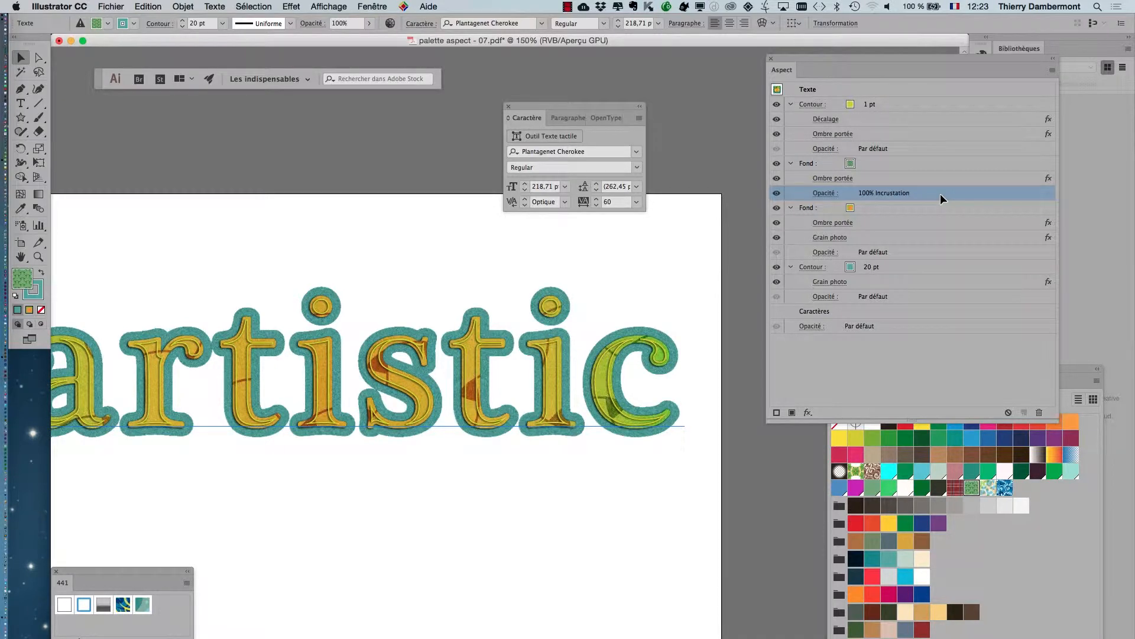
Recolour the 20 pt outer stroke of the "artistic" text to medium blue, trying a darker blue along the way.
{"action": "left_click", "coordinate": [904, 272]}
{"action": "left_click", "coordinate": [861, 267]}
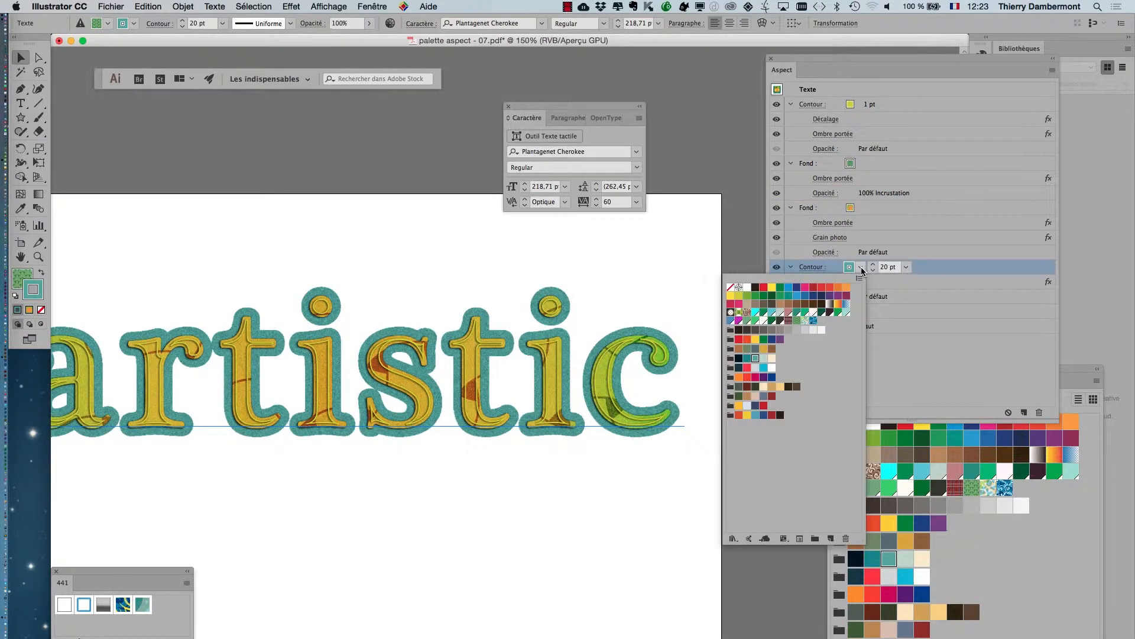
{"action": "left_click", "coordinate": [804, 297]}
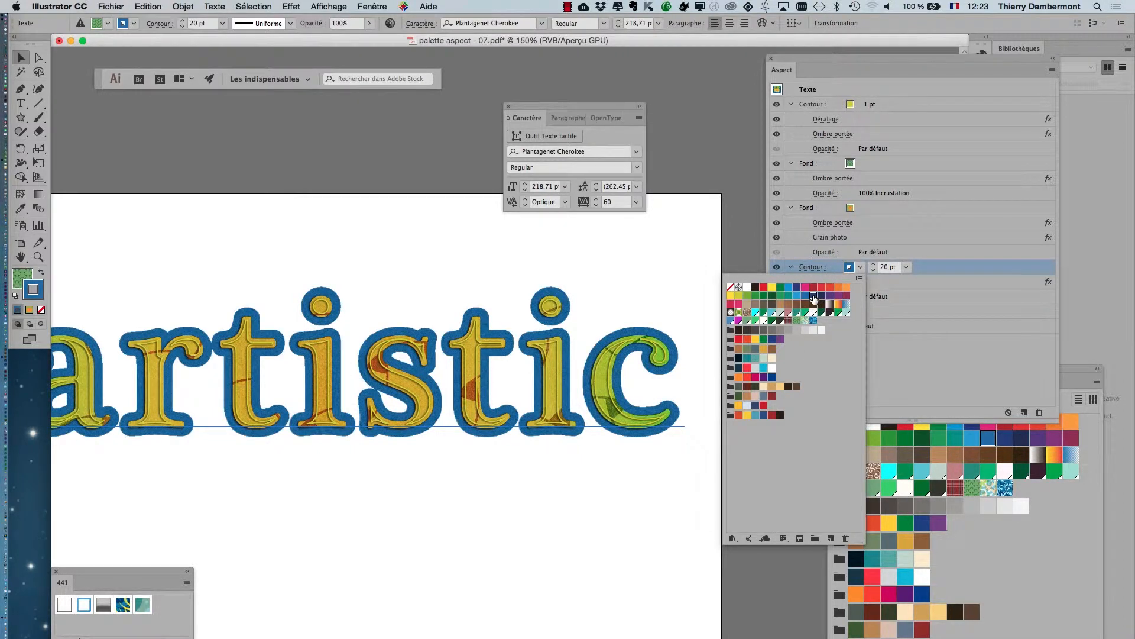
{"action": "left_click", "coordinate": [814, 295]}
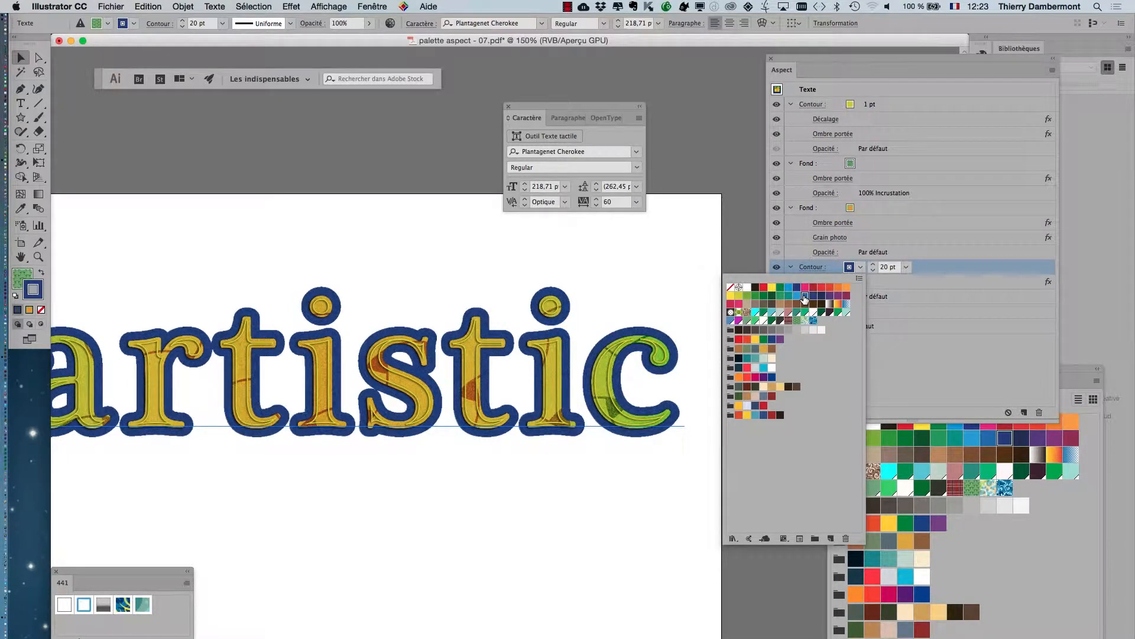
{"action": "left_click", "coordinate": [805, 296]}
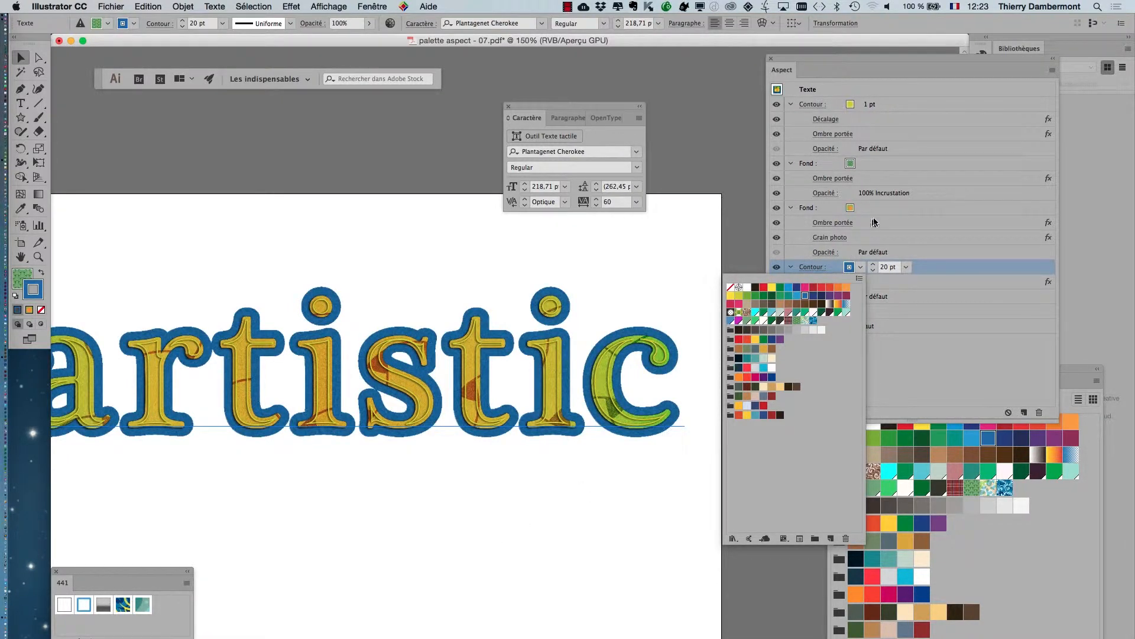
Reset the green pattern fill's blending mode from Incrustation to the default.
{"action": "left_click", "coordinate": [936, 194]}
{"action": "left_click", "coordinate": [939, 194]}
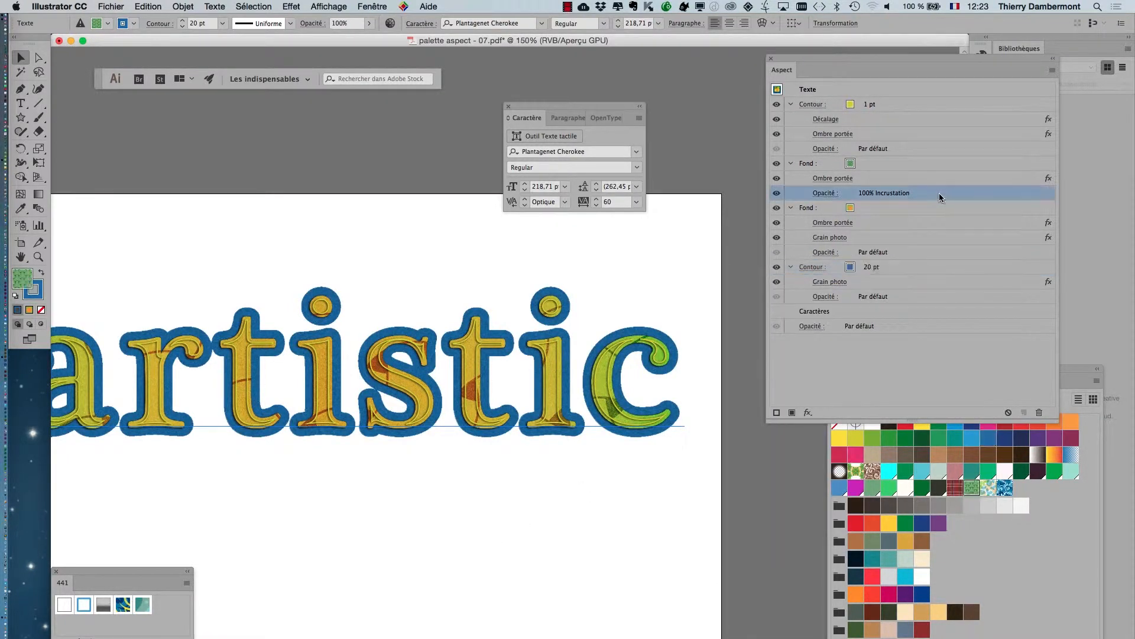
{"action": "left_click", "coordinate": [823, 193]}
{"action": "left_click", "coordinate": [729, 214]}
{"action": "left_click", "coordinate": [724, 229]}
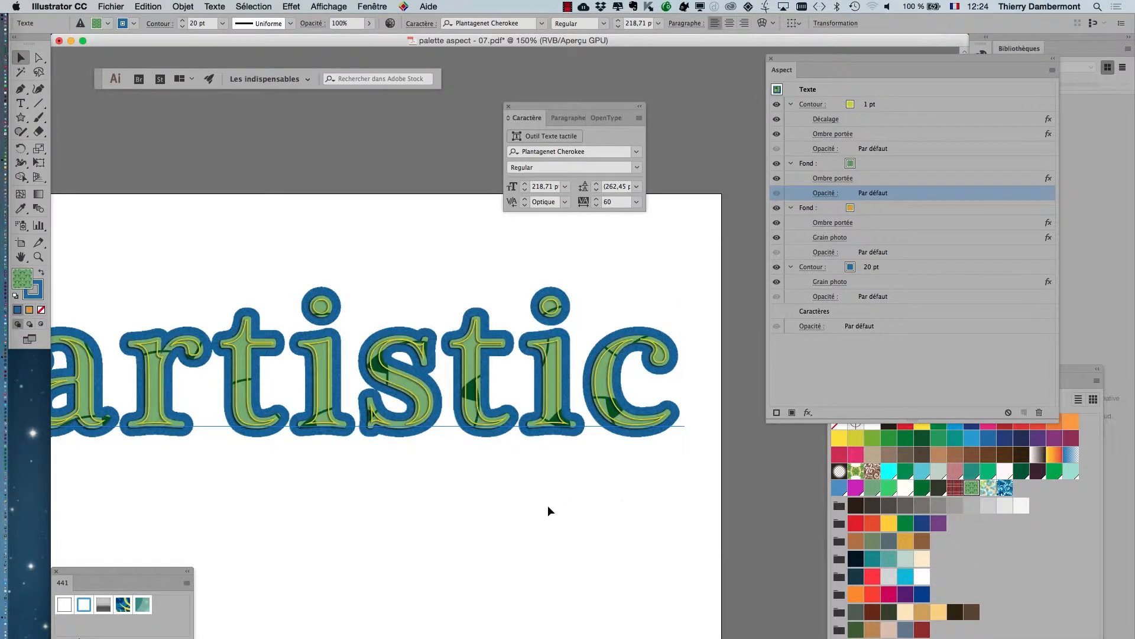
Move the floating character settings clear of the lettering, then deselect and reselect the "artistic" text.
{"action": "key", "text": "super+minus"}
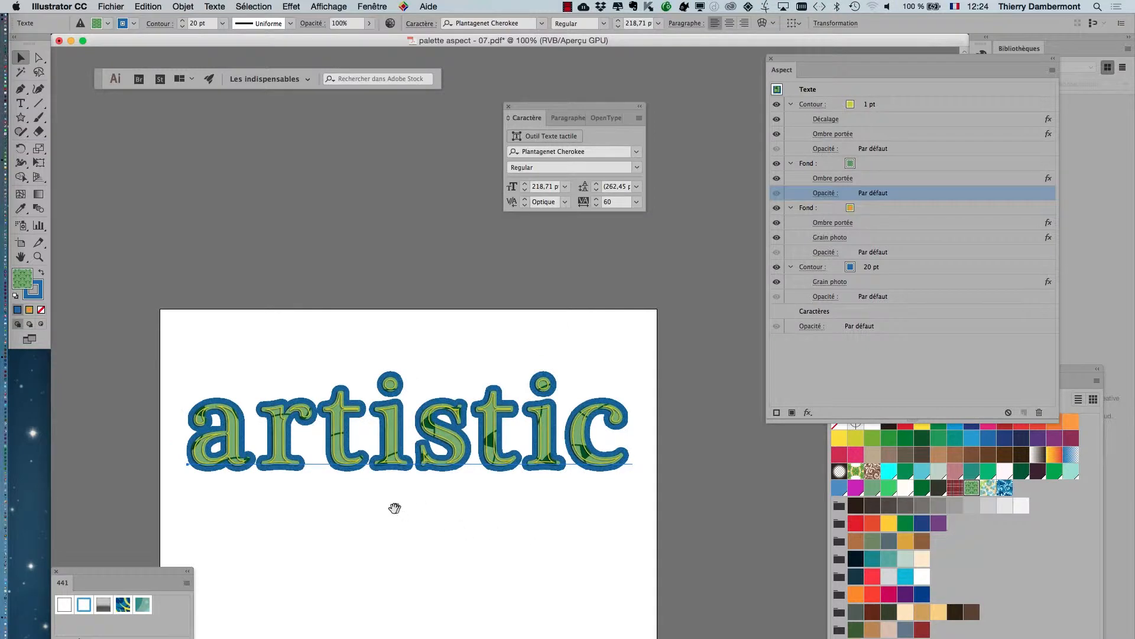
{"action": "left_click_drag", "start_coordinate": [392, 507], "coordinate": [355, 356]}
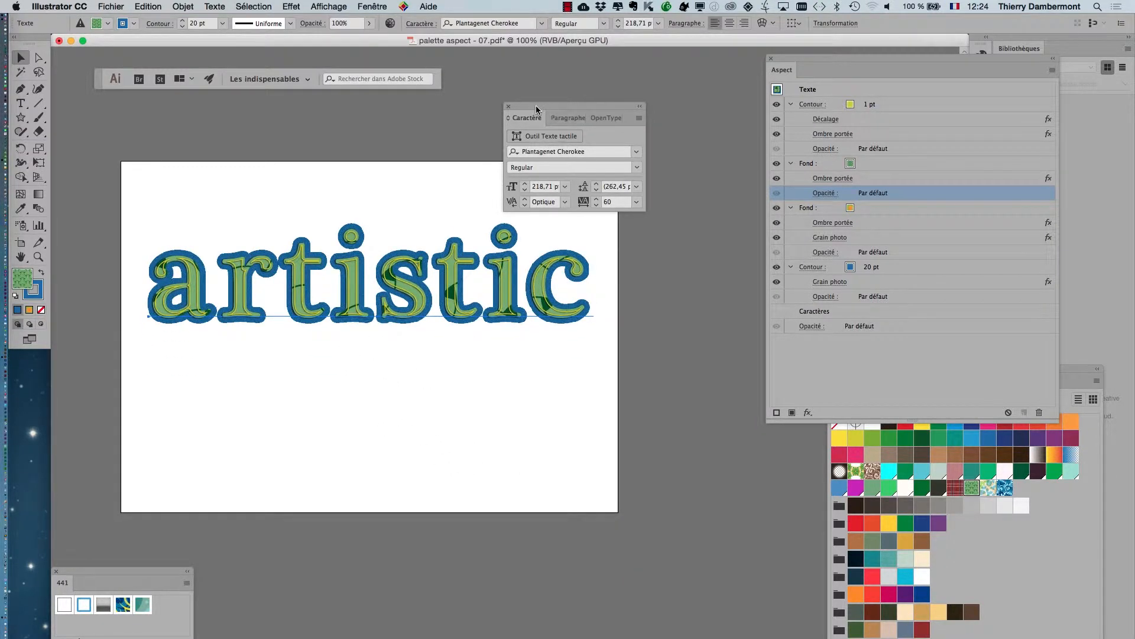
{"action": "left_click_drag", "start_coordinate": [535, 105], "coordinate": [589, 58]}
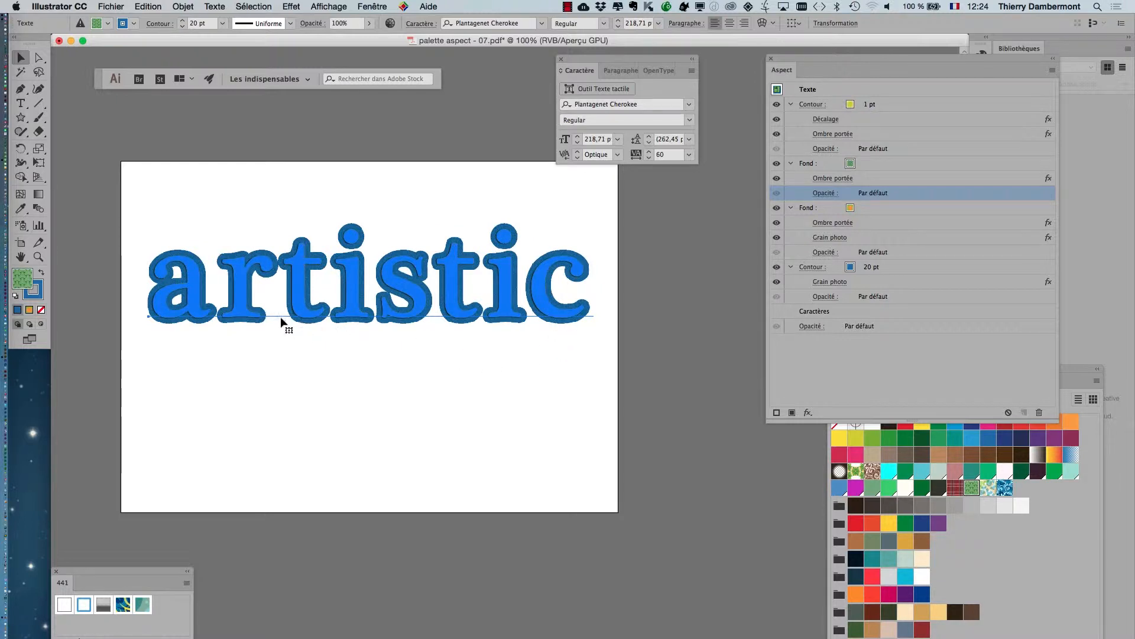
{"action": "left_click", "coordinate": [229, 124]}
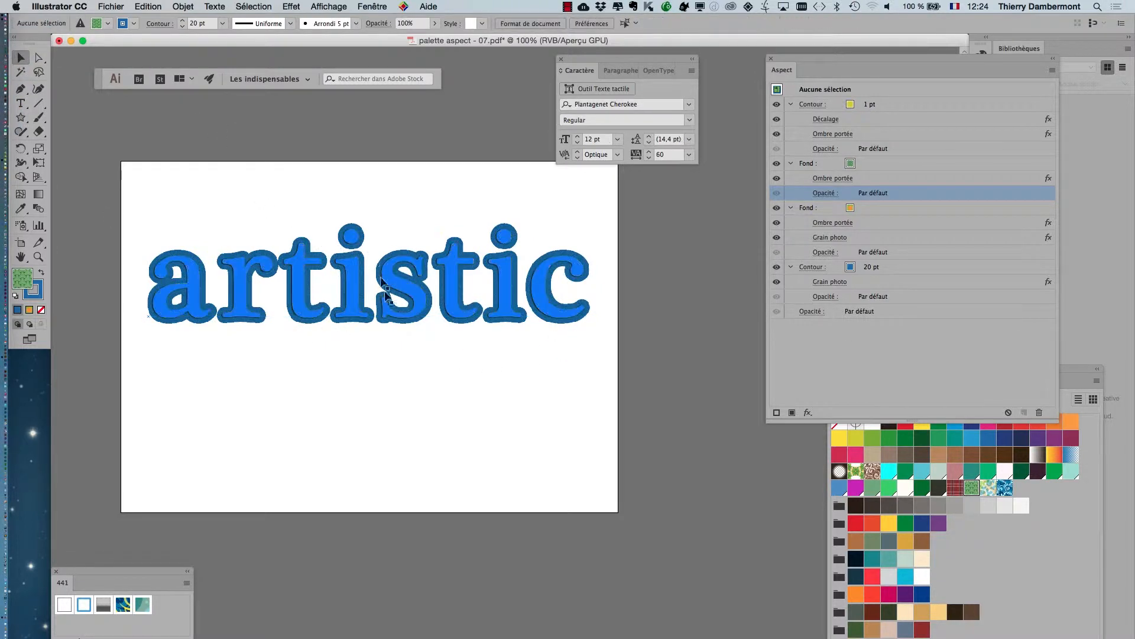
{"action": "left_click", "coordinate": [392, 321]}
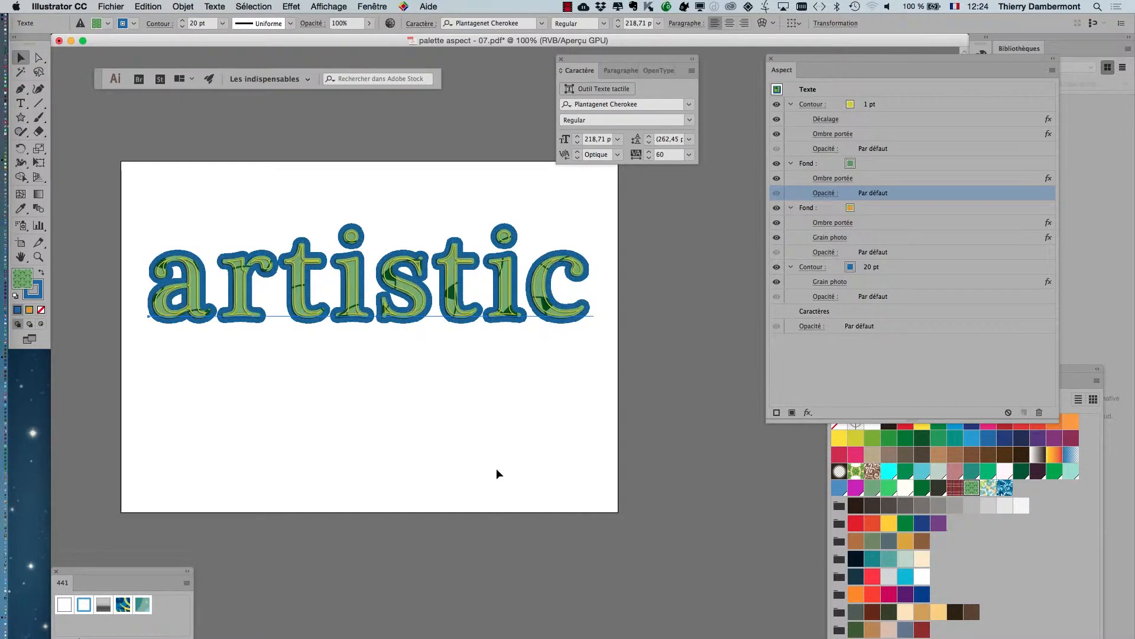
Replace the green pattern of the text's upper fill with the blue pattern swatch.
{"action": "scroll", "coordinate": [490, 436], "scroll_direction": "up", "scroll_amount": 1}
{"action": "left_click_drag", "start_coordinate": [557, 363], "coordinate": [540, 409]}
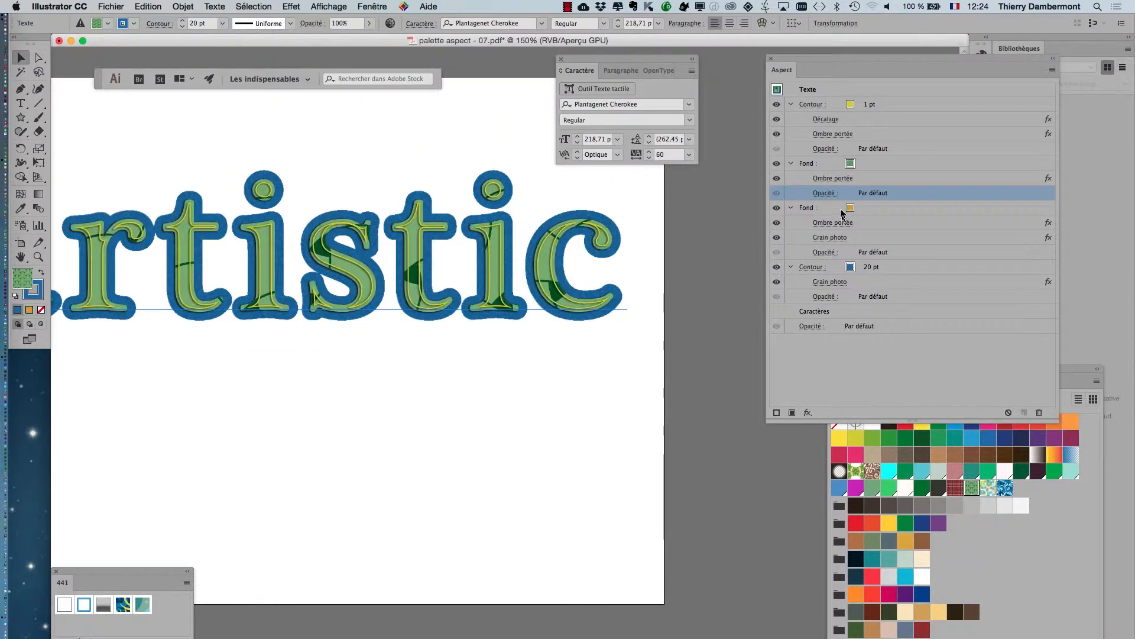
{"action": "left_click", "coordinate": [862, 168]}
{"action": "left_click", "coordinate": [862, 167]}
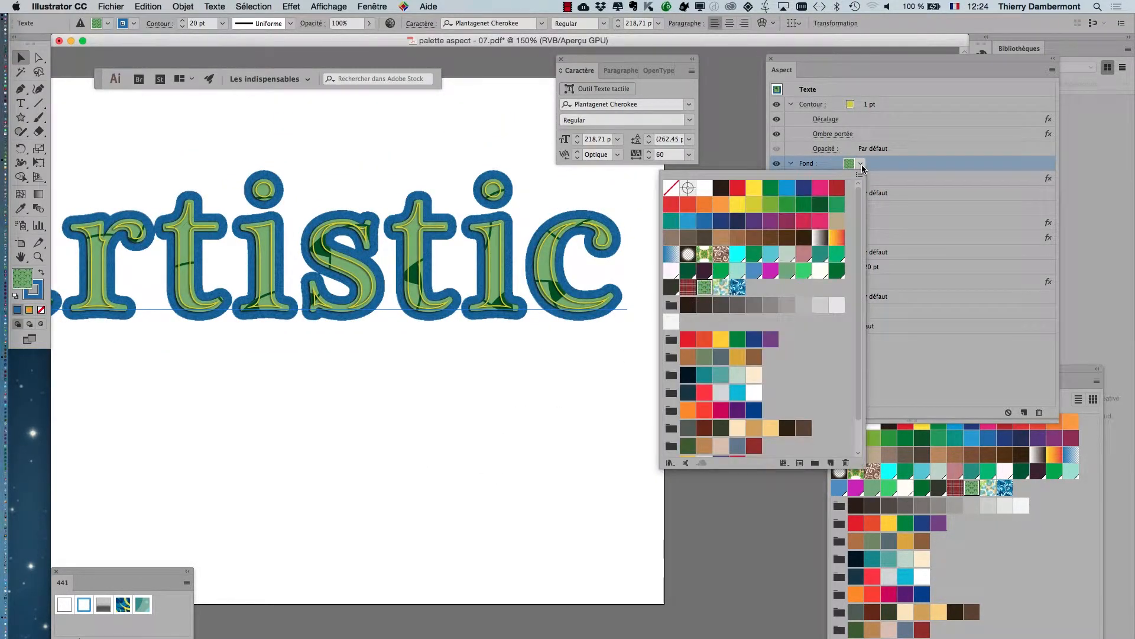
{"action": "left_click", "coordinate": [740, 287]}
{"action": "left_click", "coordinate": [486, 363]}
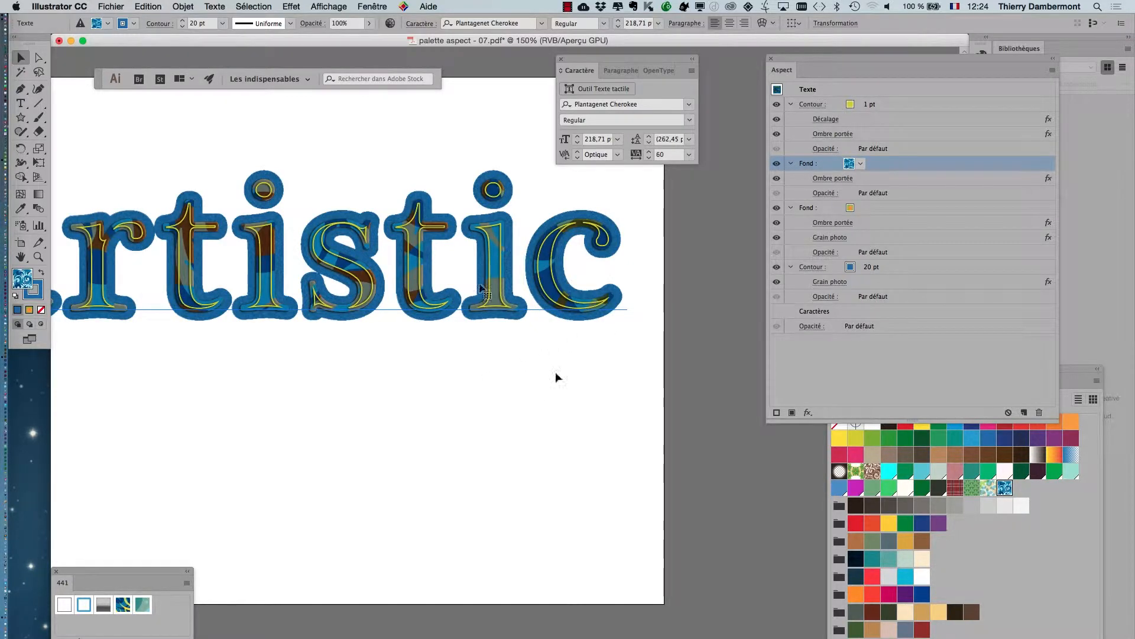
Display the graphic styles below the text and save the text's appearance as a new graphic style.
{"action": "left_click", "coordinate": [373, 6]}
{"action": "left_click", "coordinate": [448, 443]}
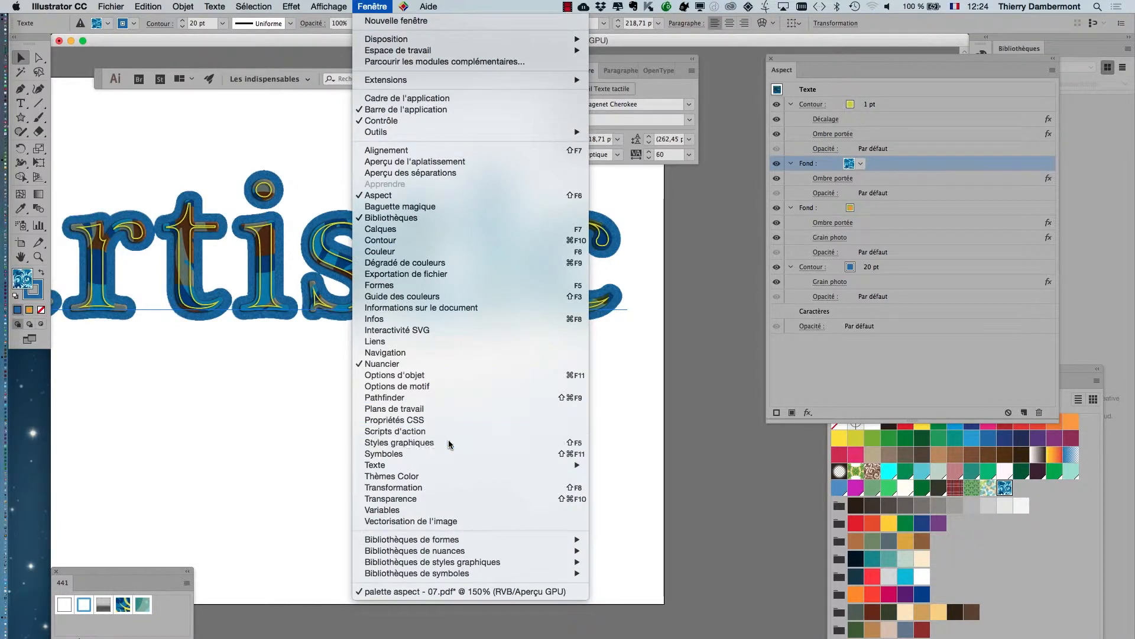
{"action": "left_click_drag", "start_coordinate": [401, 264], "coordinate": [550, 356]}
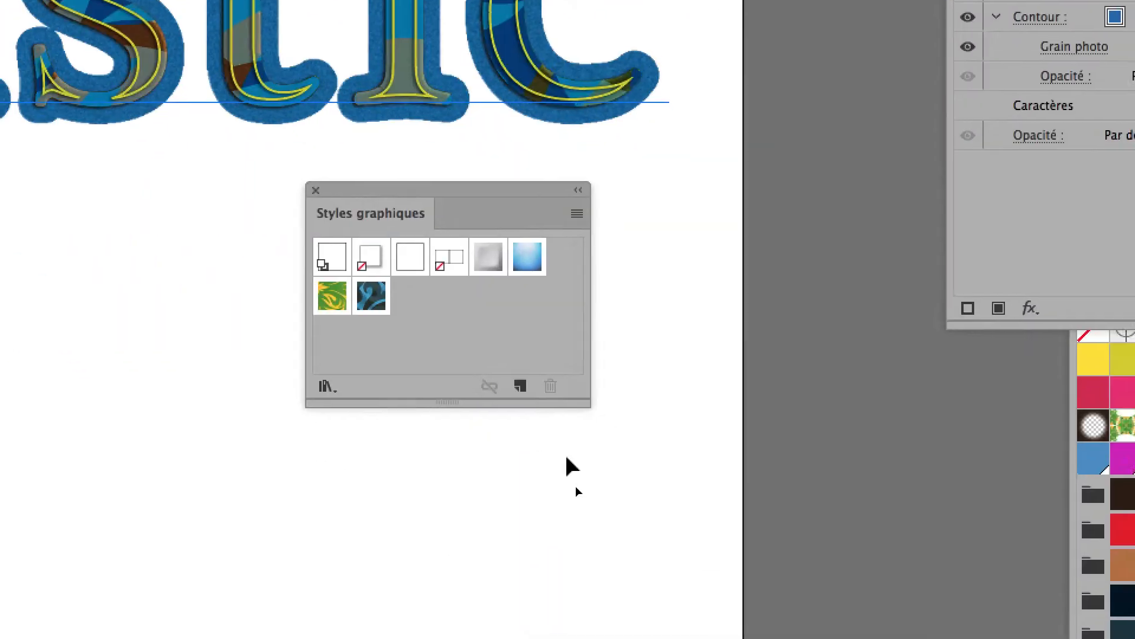
{"action": "left_click", "coordinate": [770, 637]}
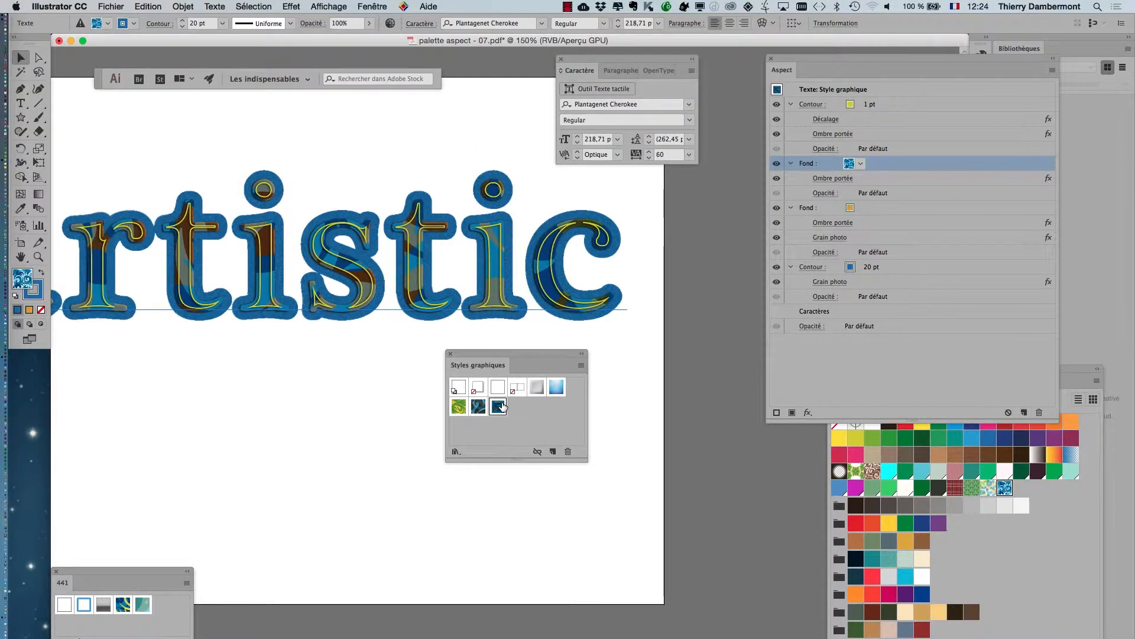
Rename the new graphic style as "cont bleu ext et cont jaune int".
{"action": "double_click", "coordinate": [501, 406]}
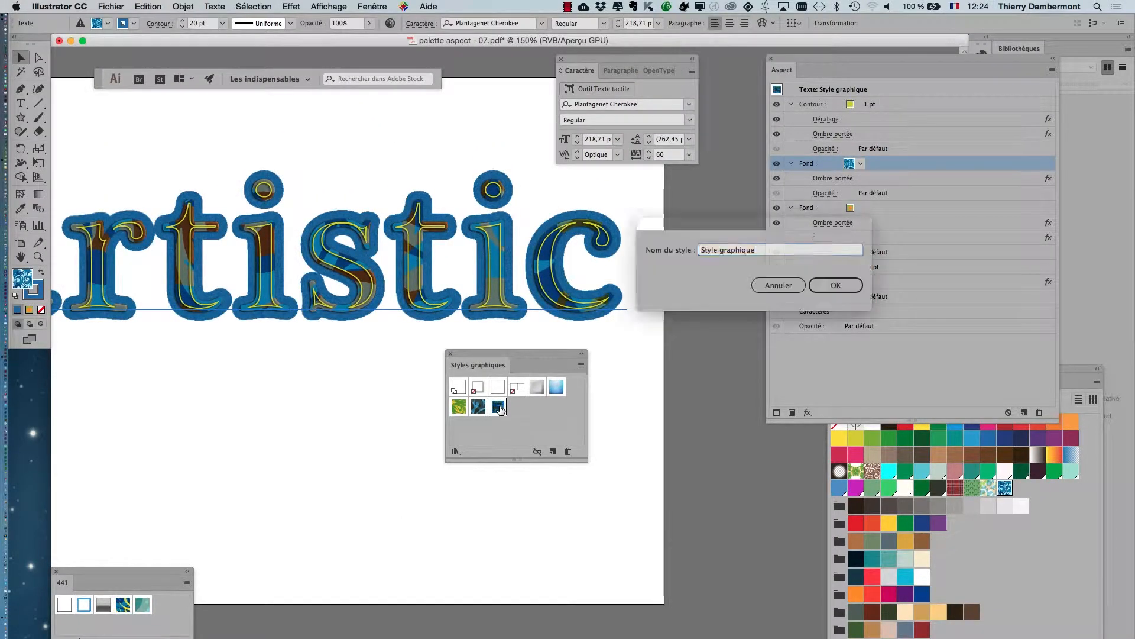
{"action": "left_click_drag", "start_coordinate": [757, 226], "coordinate": [391, 278]}
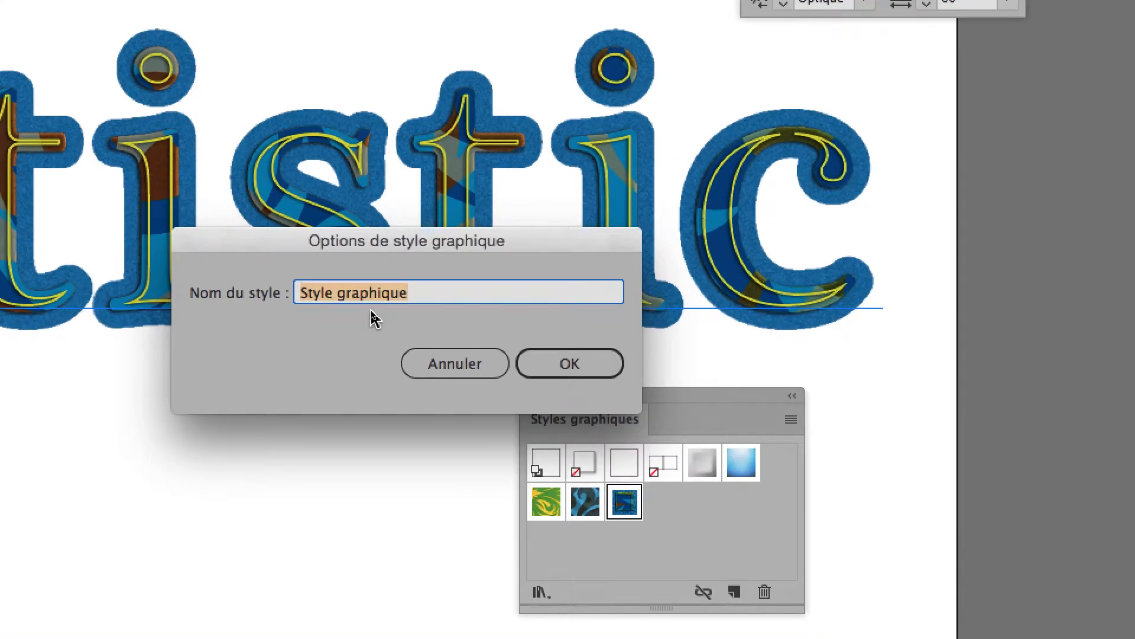
{"action": "type", "text": "conto"}
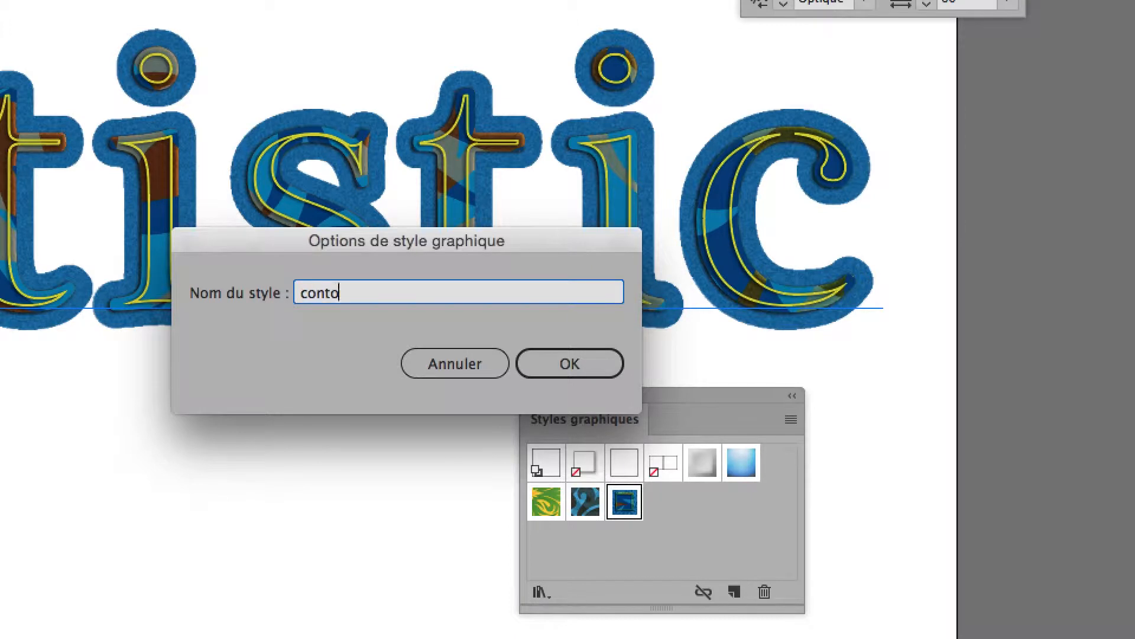
{"action": "type", "text": "ur bleu ext et cont jaune in"}
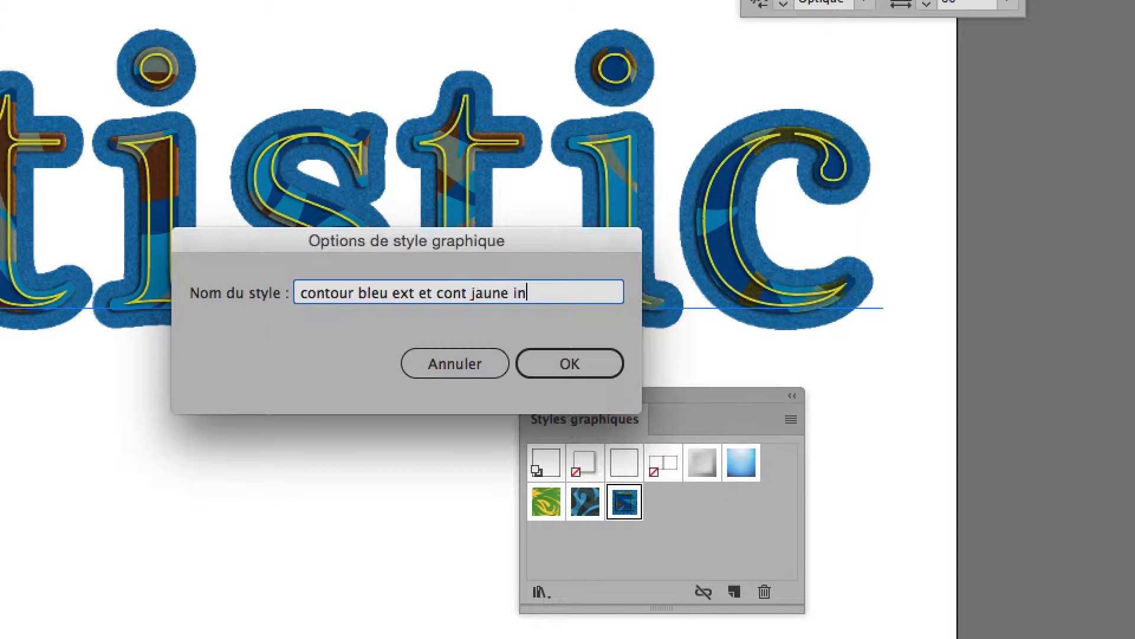
{"action": "type", "text": "t"}
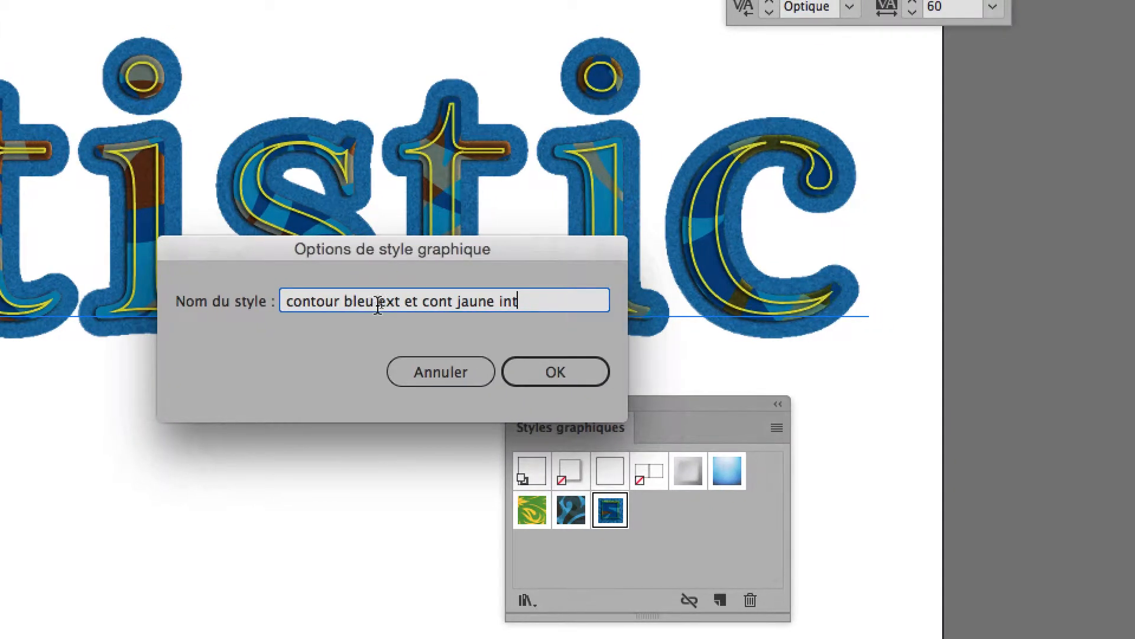
{"action": "left_click_drag", "start_coordinate": [342, 303], "coordinate": [320, 302]}
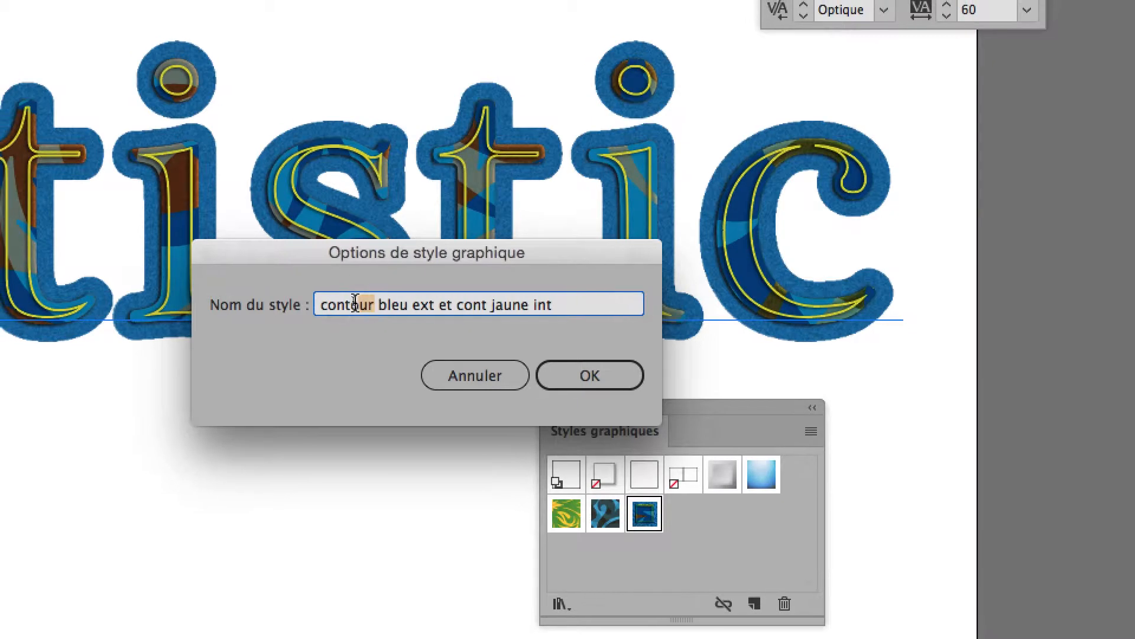
{"action": "key", "text": "BackSpace"}
{"action": "left_click", "coordinate": [582, 375]}
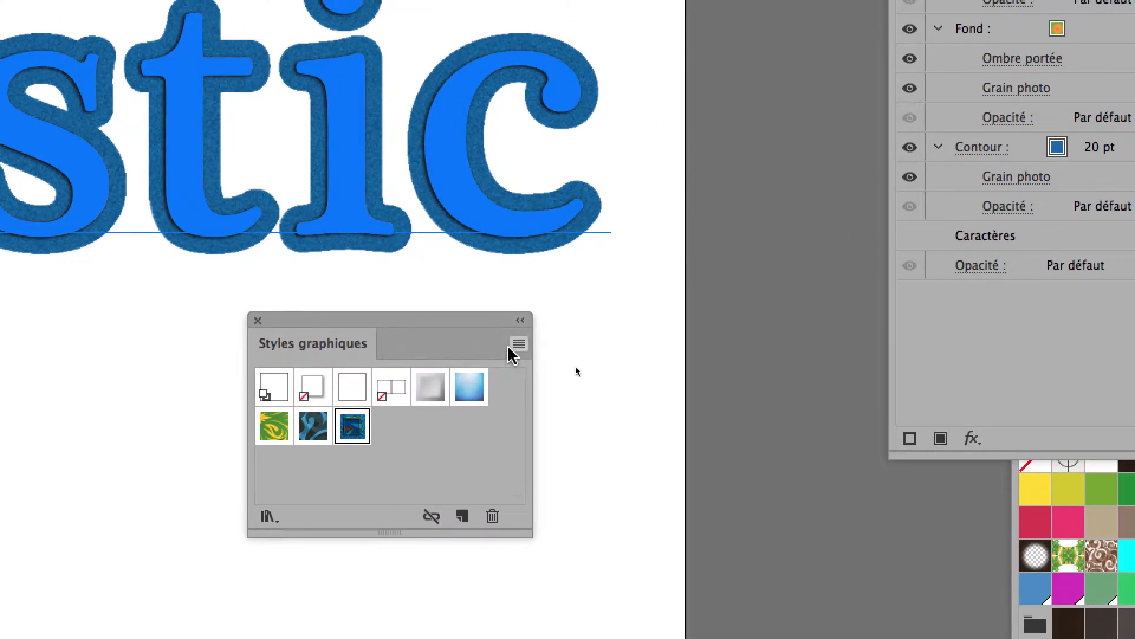
Show the graphic styles as a list with large thumbnails, enlarge the list to fit all names and move it clear of the artboard's centre.
{"action": "left_click", "coordinate": [618, 289]}
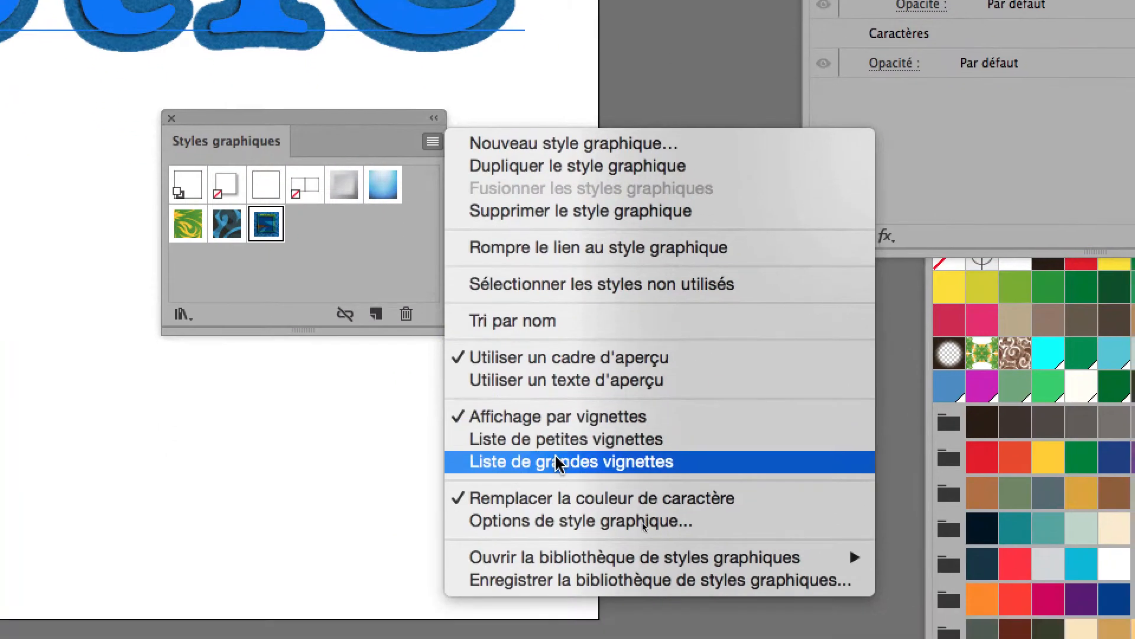
{"action": "left_click", "coordinate": [559, 463]}
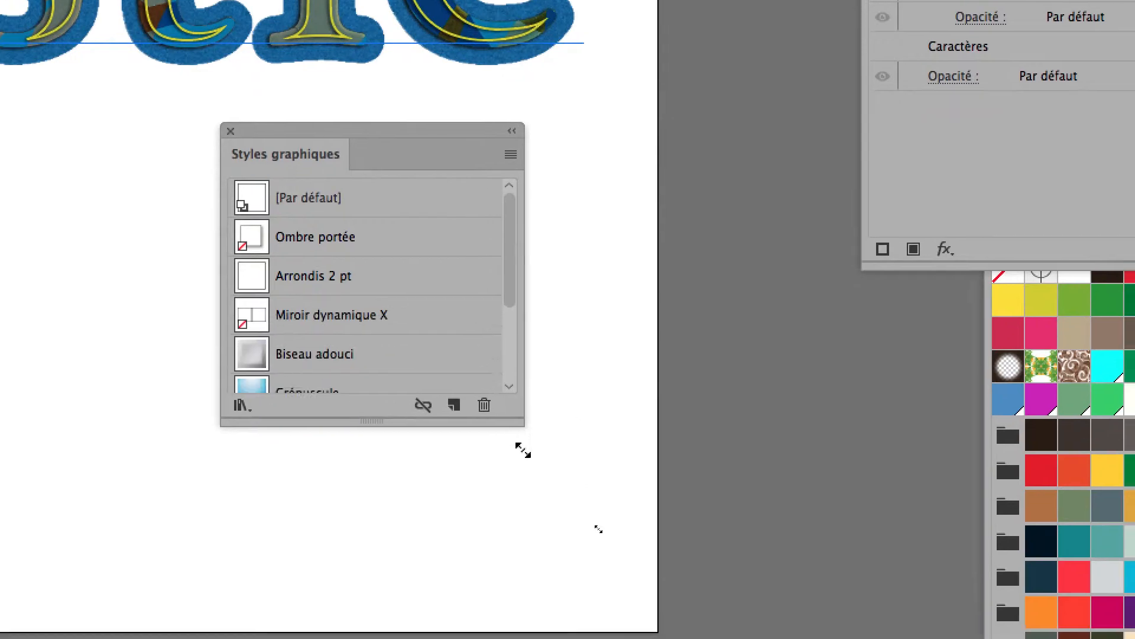
{"action": "left_click_drag", "start_coordinate": [523, 450], "coordinate": [541, 532]}
{"action": "left_click", "coordinate": [509, 513]}
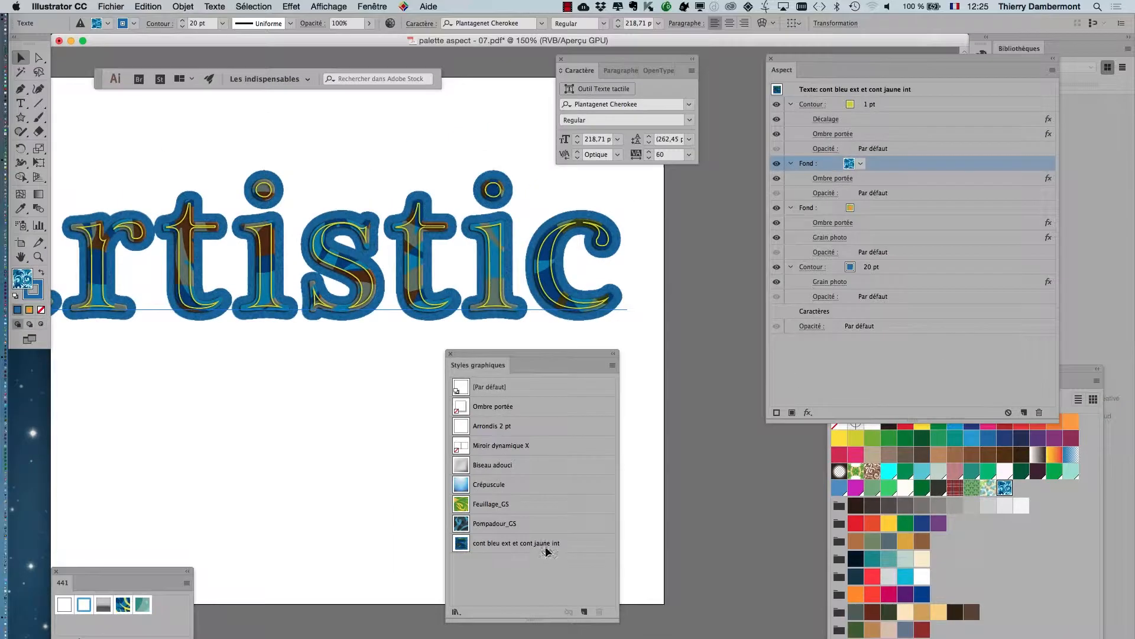
{"action": "left_click_drag", "start_coordinate": [505, 362], "coordinate": [714, 471]}
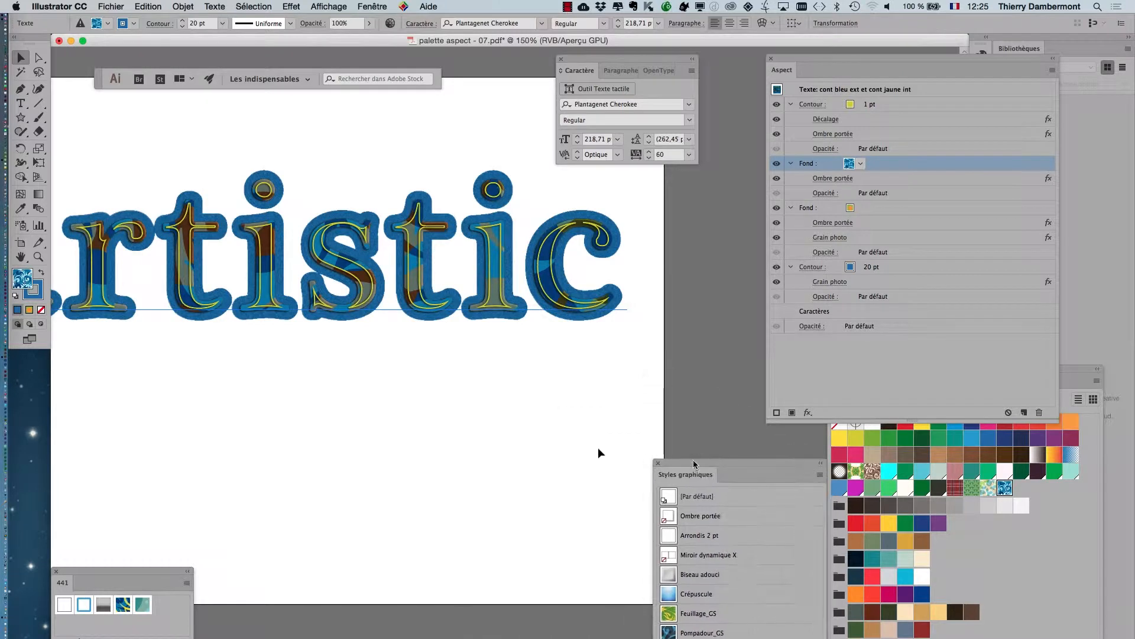
Draw a closed, irregular curved shape about 190 mm wide and 92 mm high below the text with the Pen tool.
{"action": "left_click_drag", "start_coordinate": [362, 402], "coordinate": [480, 358]}
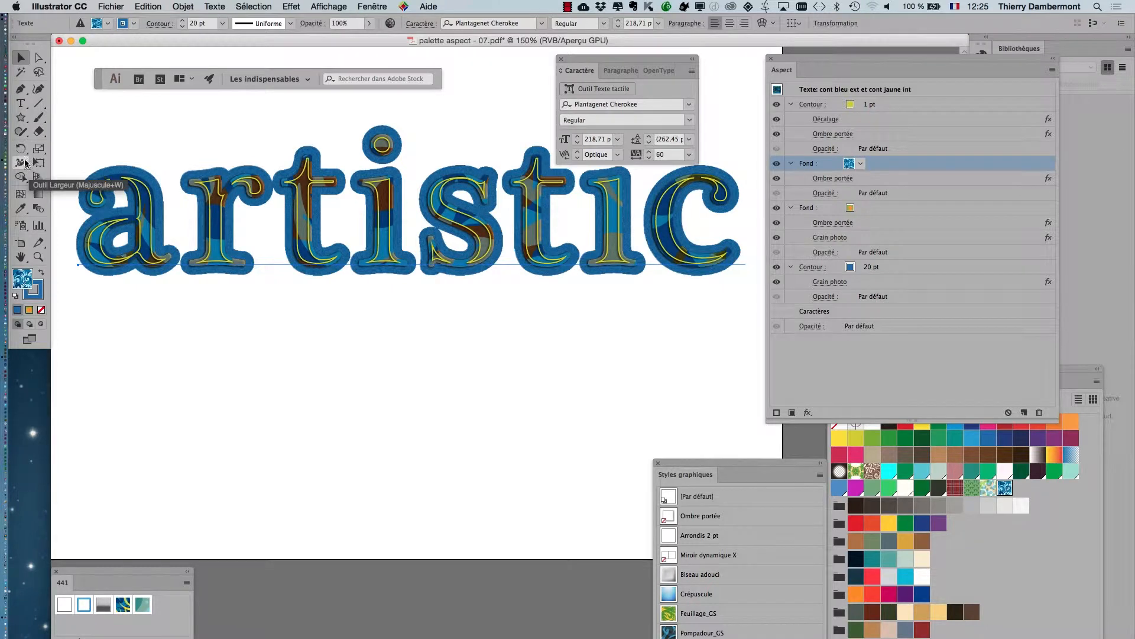
{"action": "left_click", "coordinate": [18, 90]}
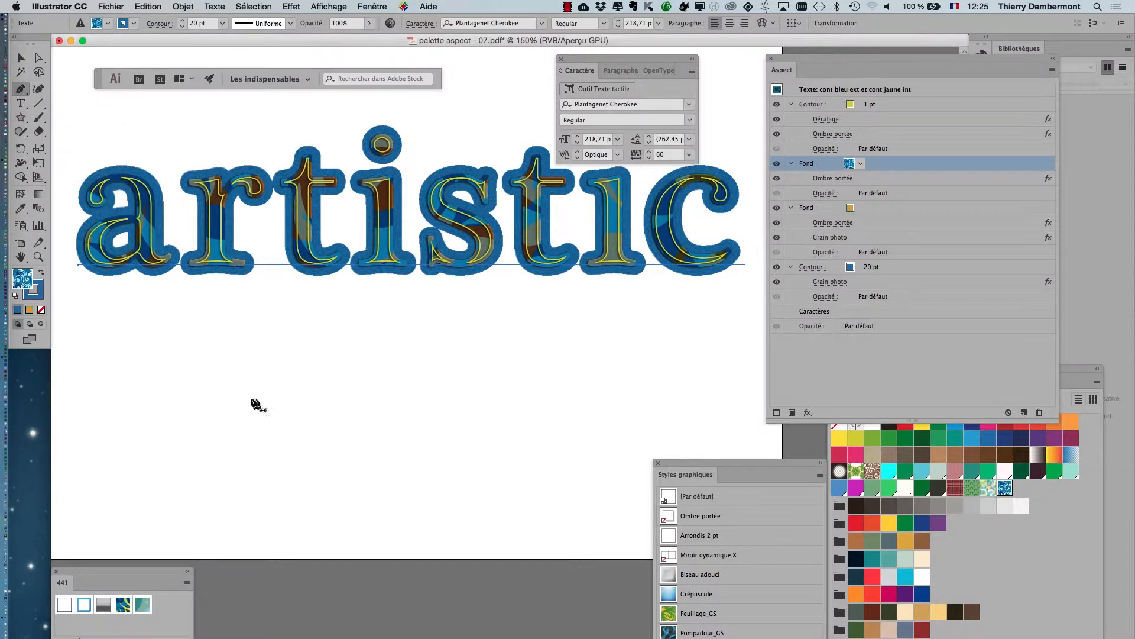
{"action": "mouse_move", "coordinate": [243, 397]}
{"action": "left_mouse_down"}
{"action": "mouse_move", "coordinate": [296, 400]}
{"action": "mouse_move", "coordinate": [477, 367]}
{"action": "mouse_move", "coordinate": [486, 348]}
{"action": "left_mouse_up"}
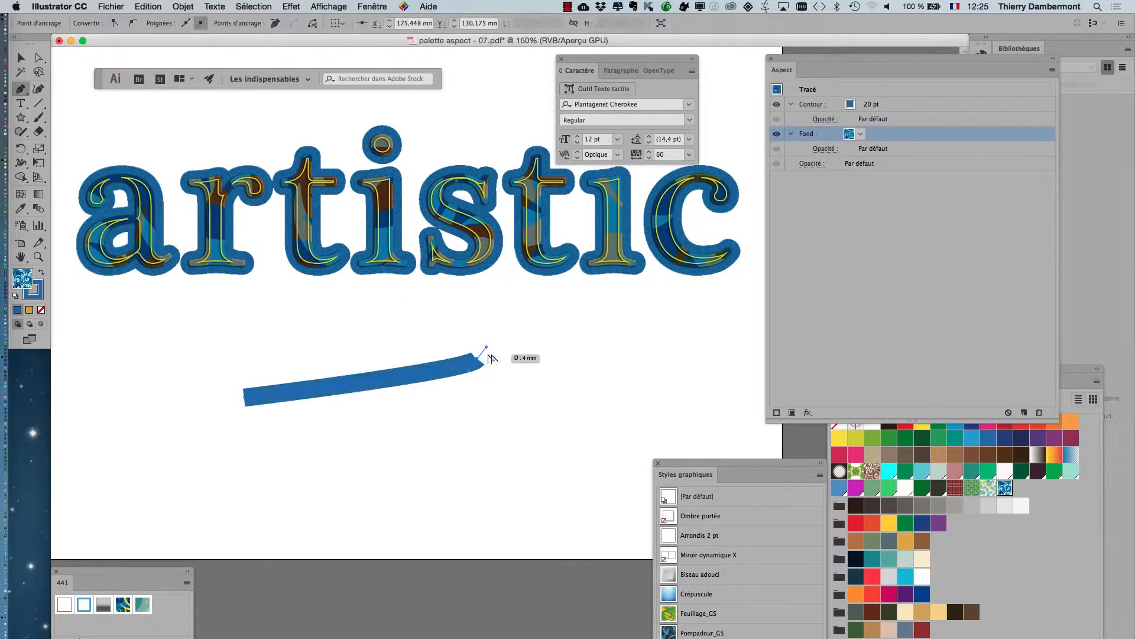
{"action": "left_click_drag", "start_coordinate": [615, 390], "coordinate": [620, 412]}
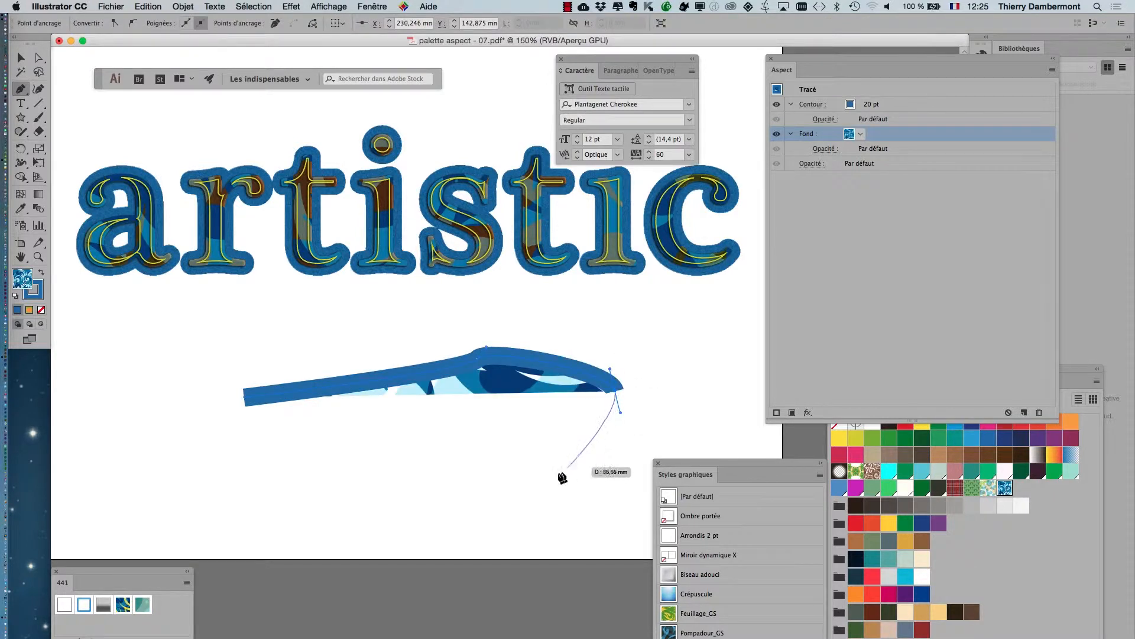
{"action": "left_click_drag", "start_coordinate": [525, 495], "coordinate": [499, 500]}
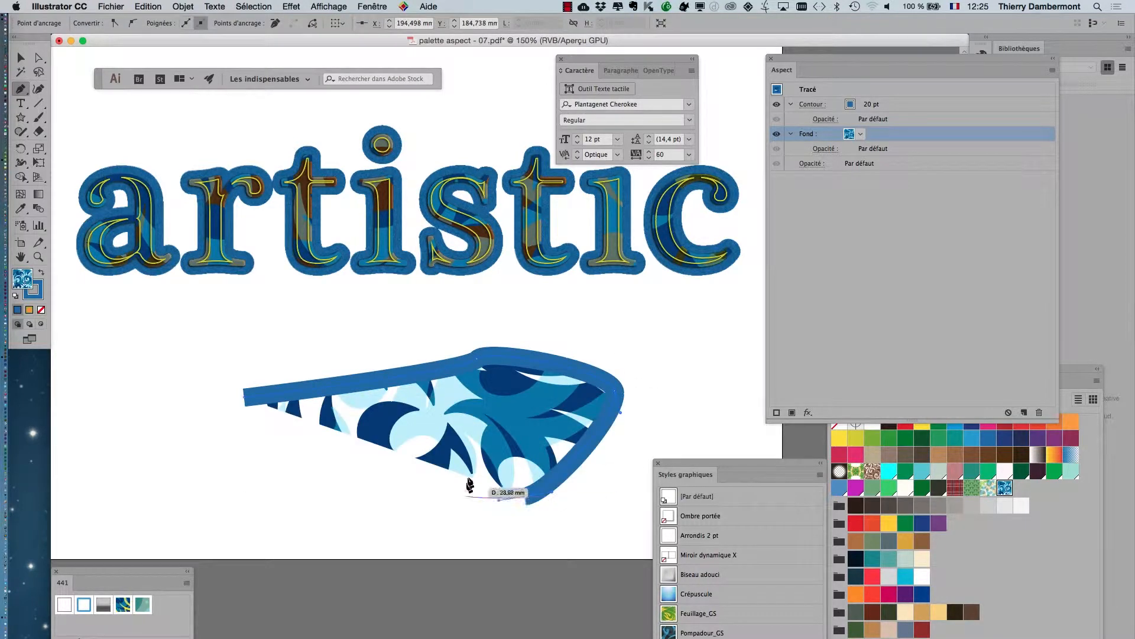
{"action": "left_click", "coordinate": [486, 418]}
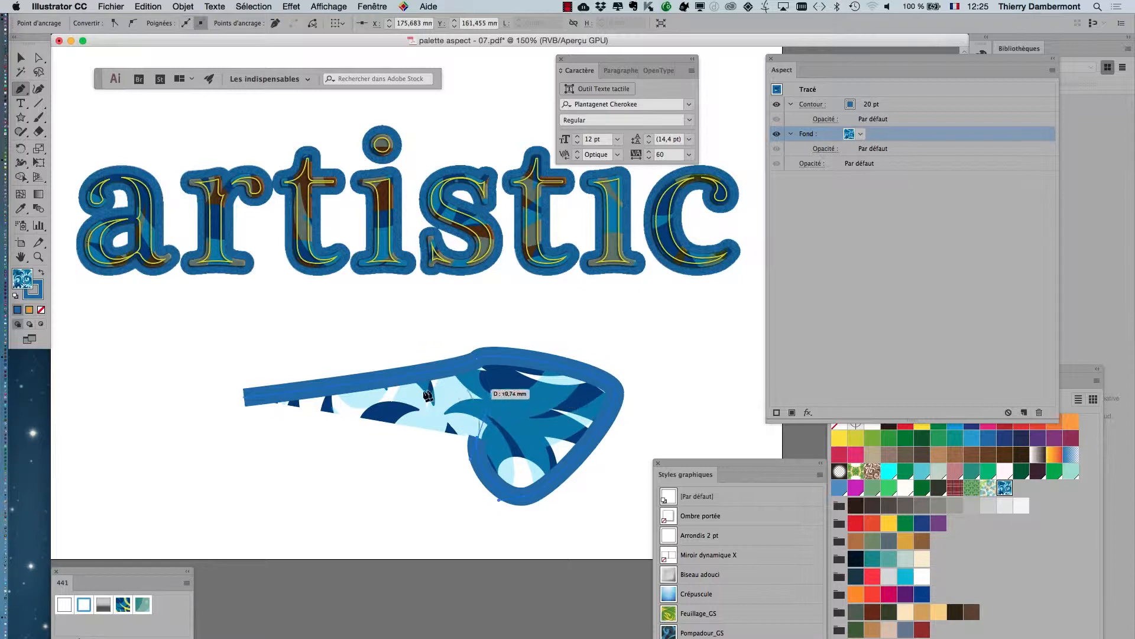
{"action": "left_click", "coordinate": [407, 403]}
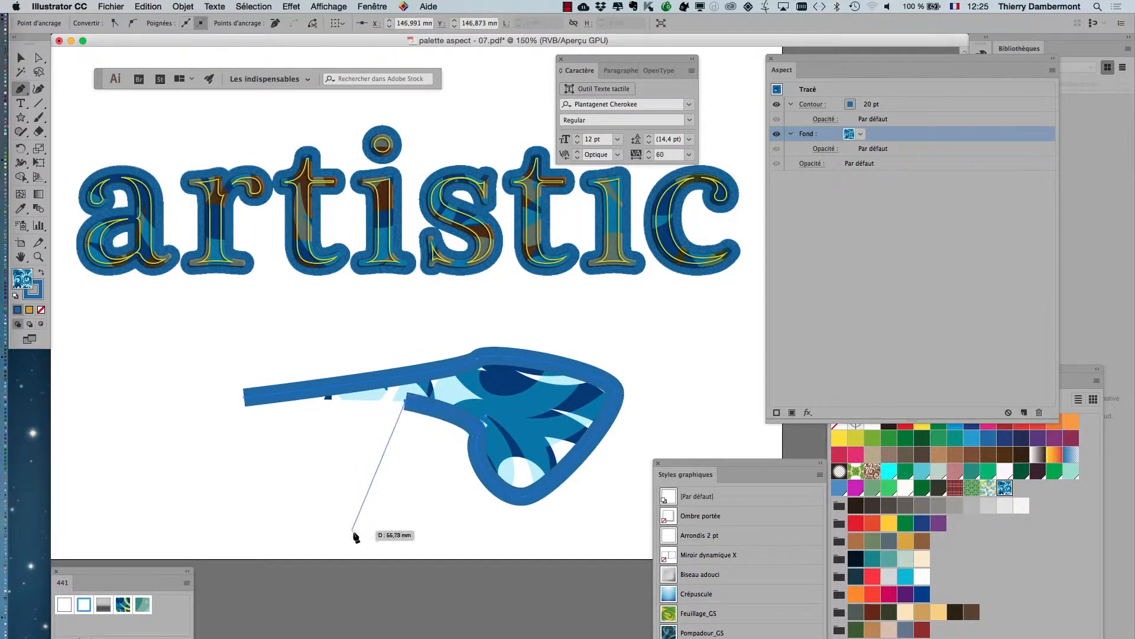
{"action": "left_click_drag", "start_coordinate": [389, 550], "coordinate": [393, 547]}
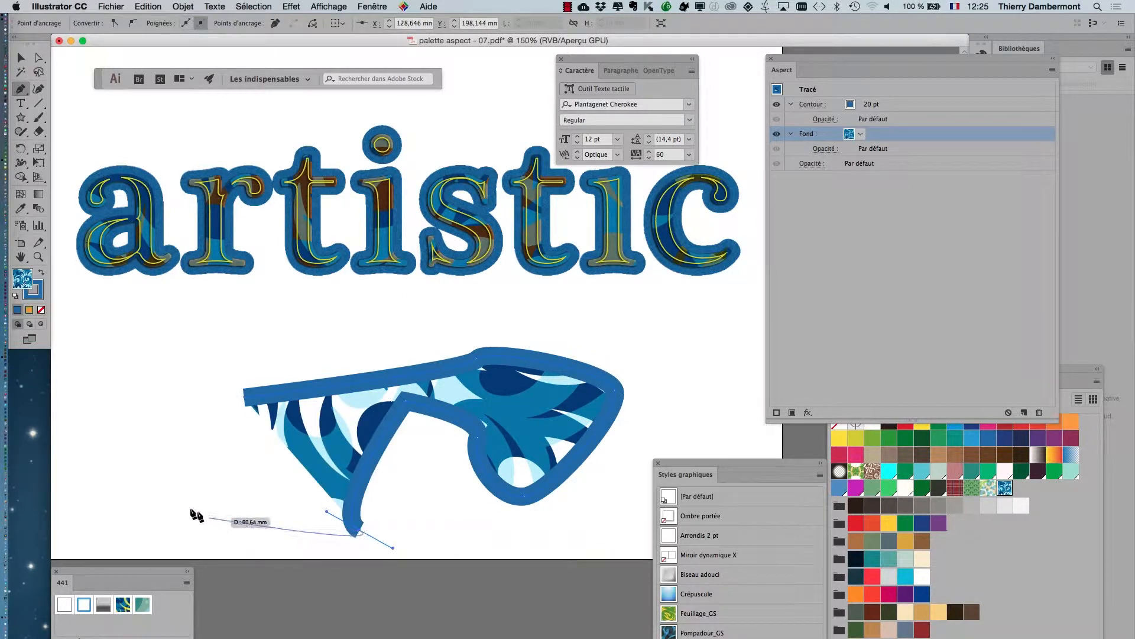
{"action": "left_click_drag", "start_coordinate": [187, 505], "coordinate": [159, 466]}
{"action": "left_click", "coordinate": [151, 309]}
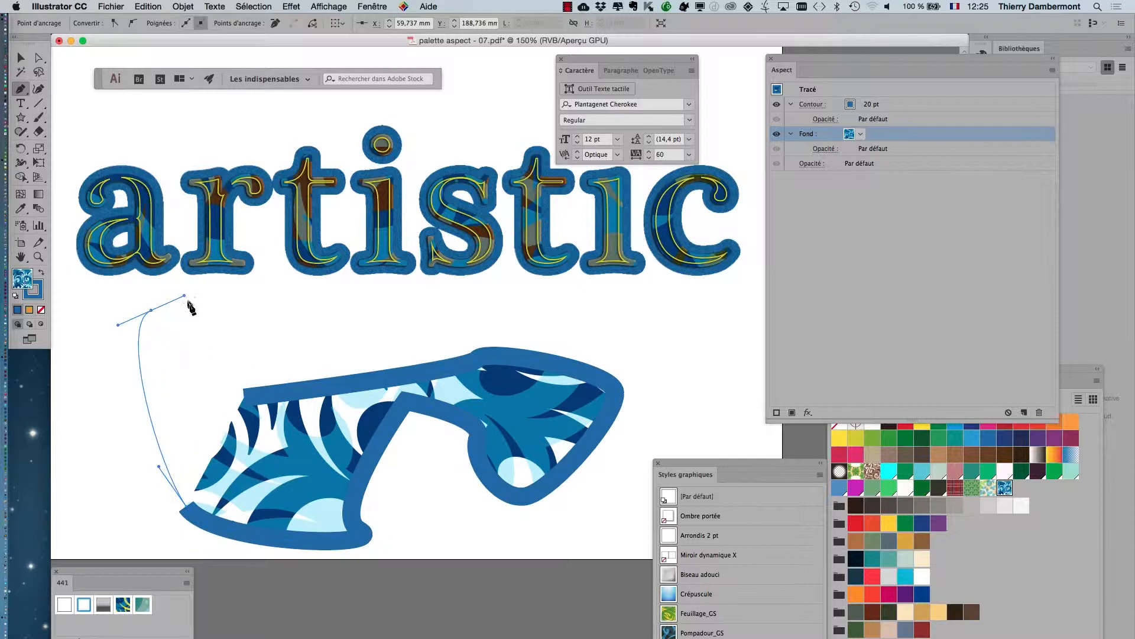
{"action": "left_click_drag", "start_coordinate": [188, 305], "coordinate": [188, 305]}
{"action": "left_click_drag", "start_coordinate": [243, 396], "coordinate": [305, 393]}
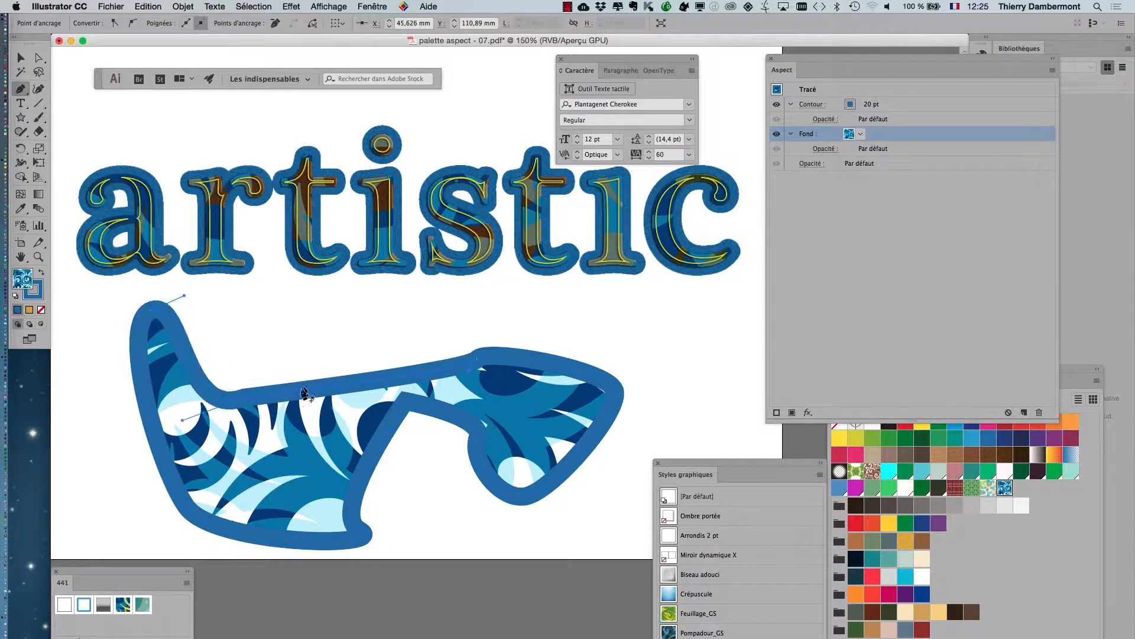
Apply the graphic style "cont bleu ext et cont jaune int" to the new shape and keep the styles list clear of the artwork.
{"action": "left_click_drag", "start_coordinate": [689, 467], "coordinate": [693, 282]}
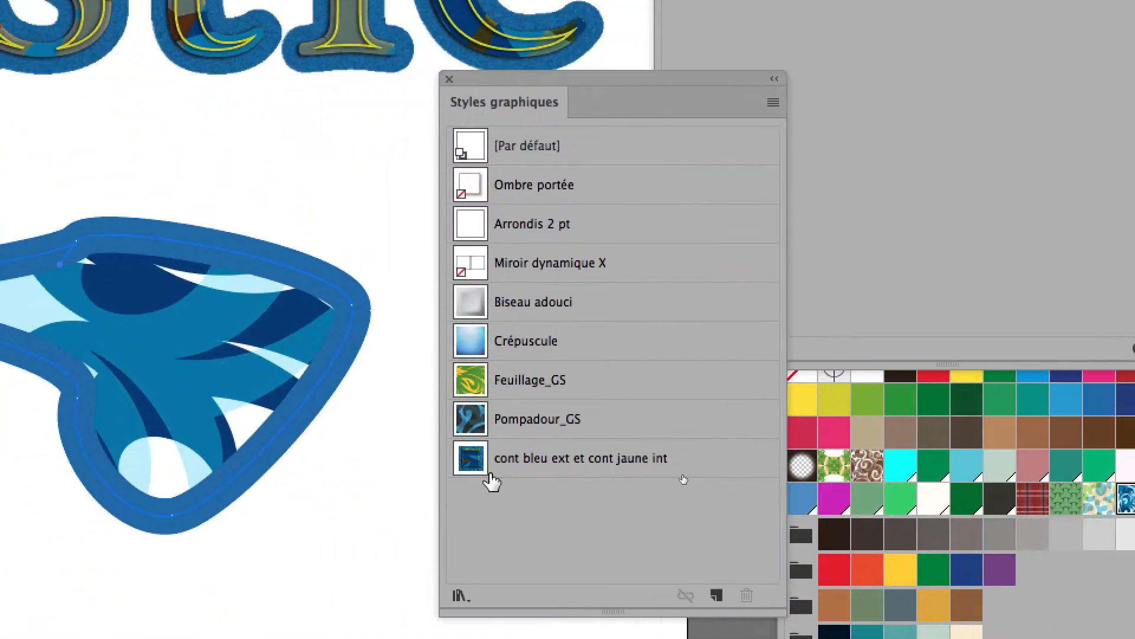
{"action": "left_click", "coordinate": [427, 528]}
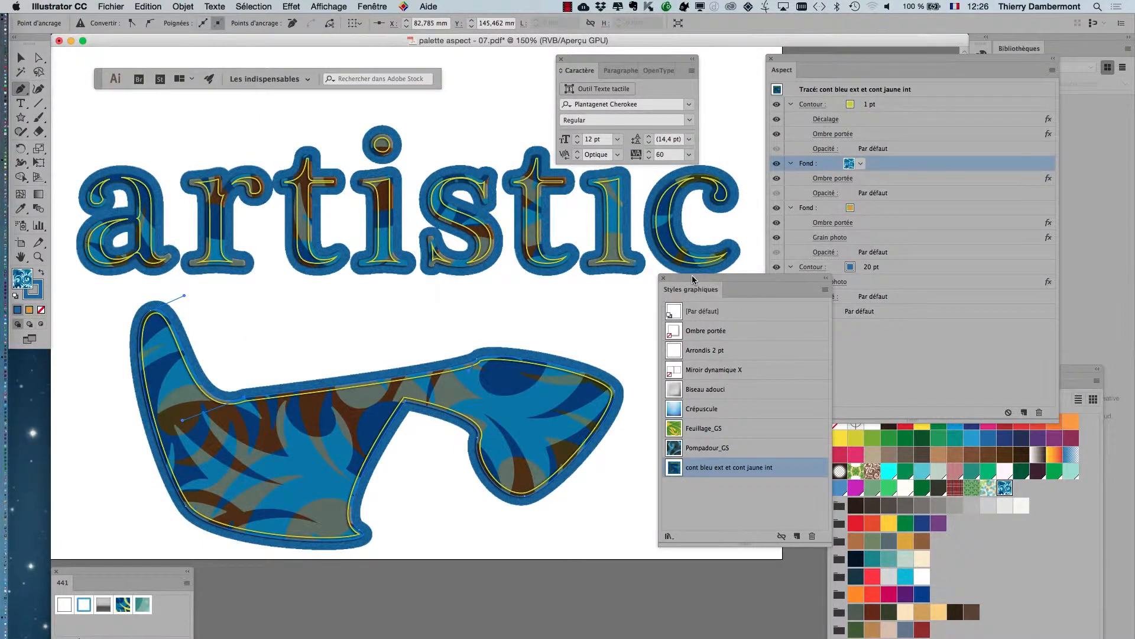
{"action": "left_click_drag", "start_coordinate": [692, 275], "coordinate": [786, 273]}
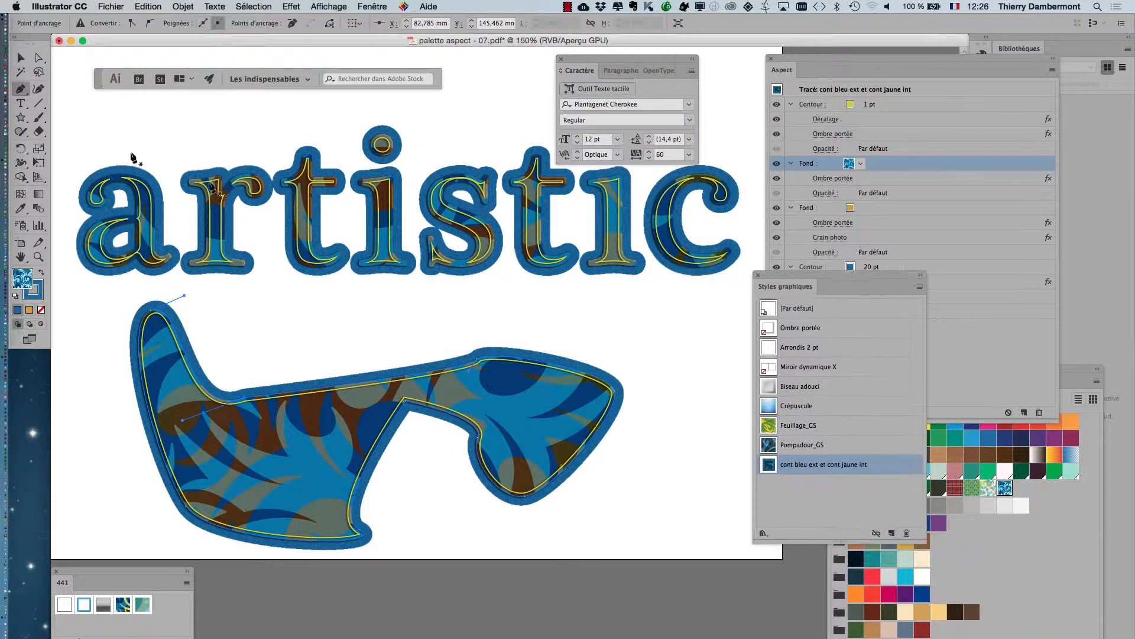
Delete the styled freeform shape below the text.
{"action": "left_click", "coordinate": [22, 62]}
{"action": "left_click", "coordinate": [296, 346]}
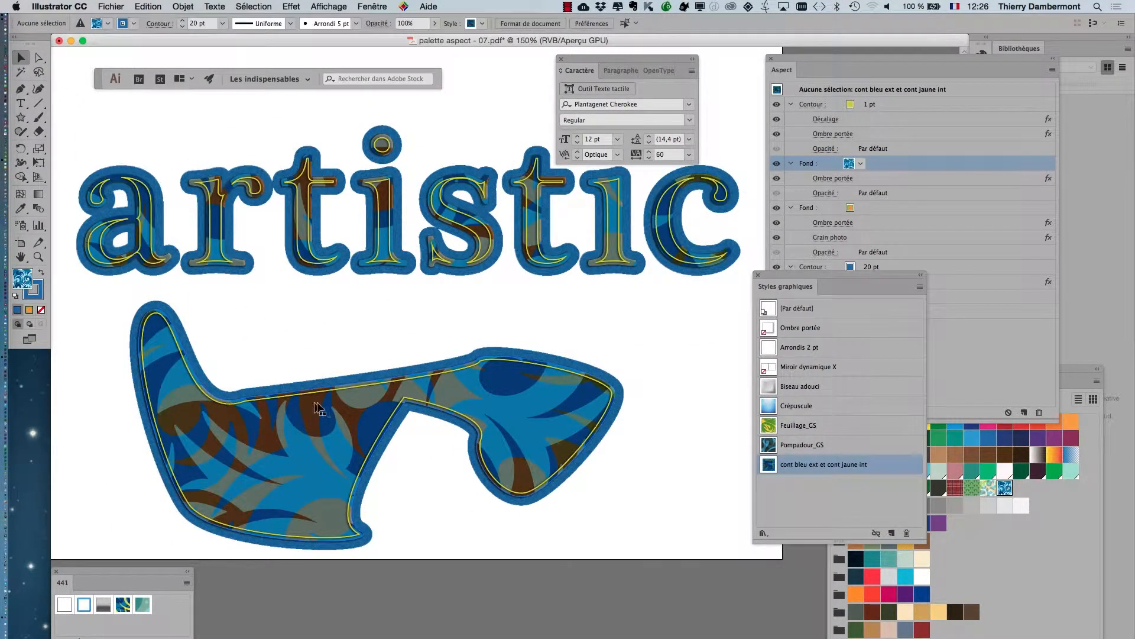
{"action": "left_click", "coordinate": [319, 408]}
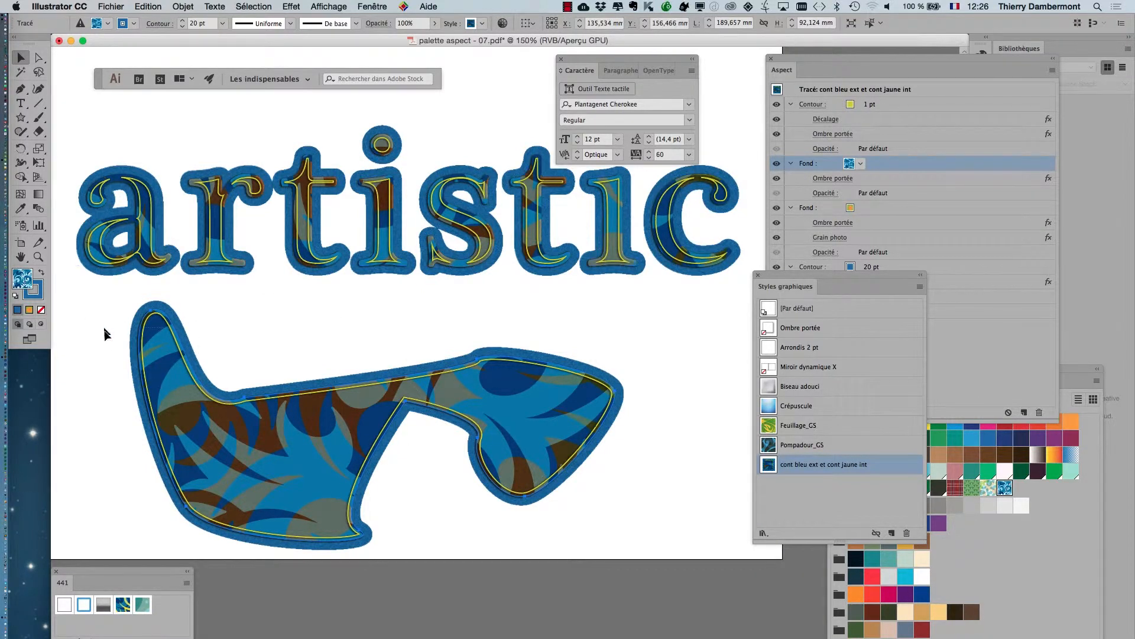
{"action": "key", "text": "Delete"}
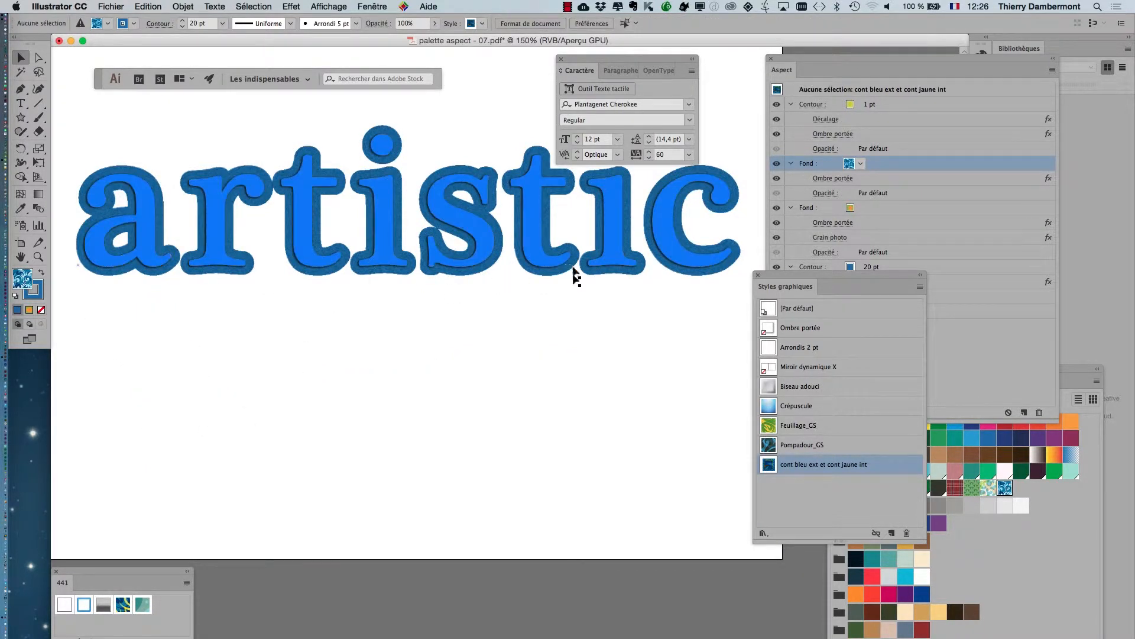
Switch to Firefox and search Google for cat "public domain".
{"action": "key", "text": "super+Tab"}
{"action": "left_click", "coordinate": [577, 363]}
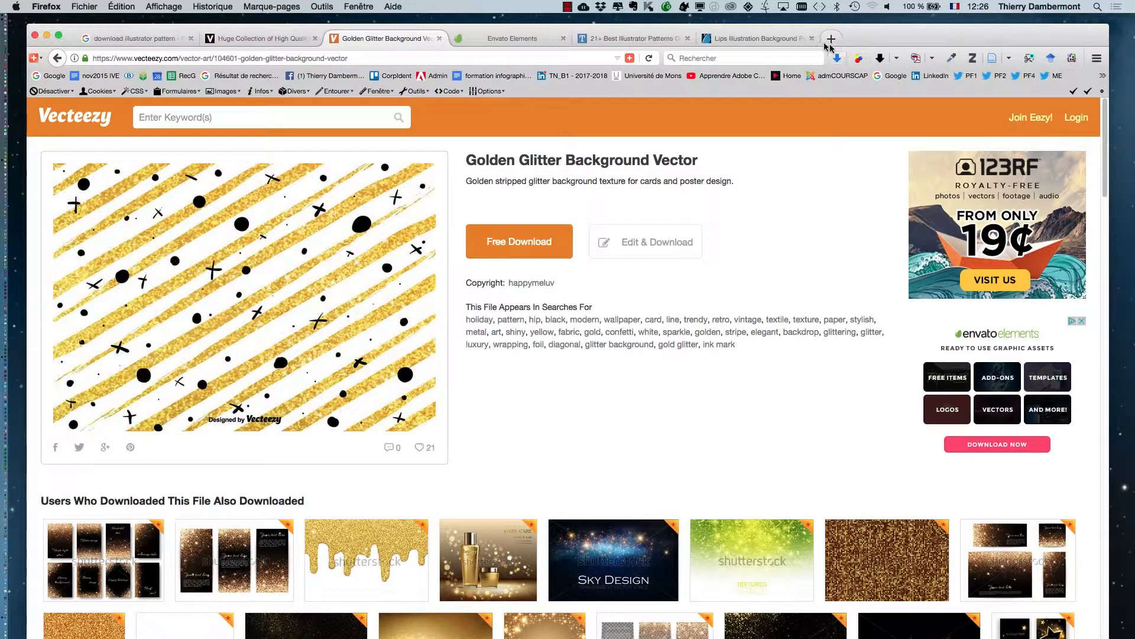
{"action": "left_click", "coordinate": [136, 39]}
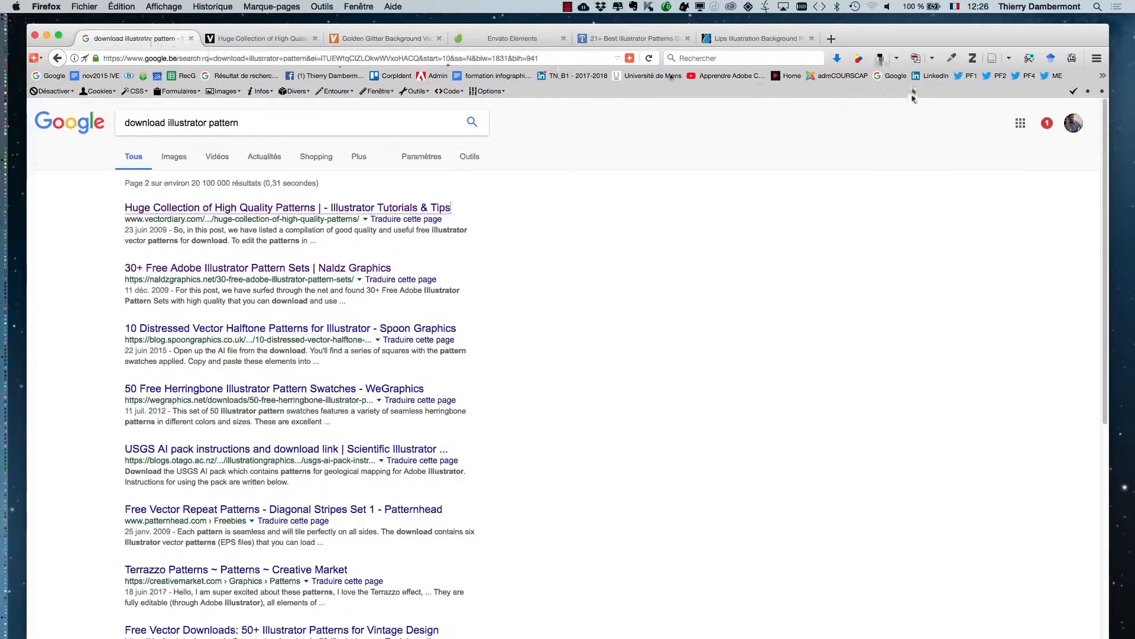
{"action": "left_click", "coordinate": [895, 77]}
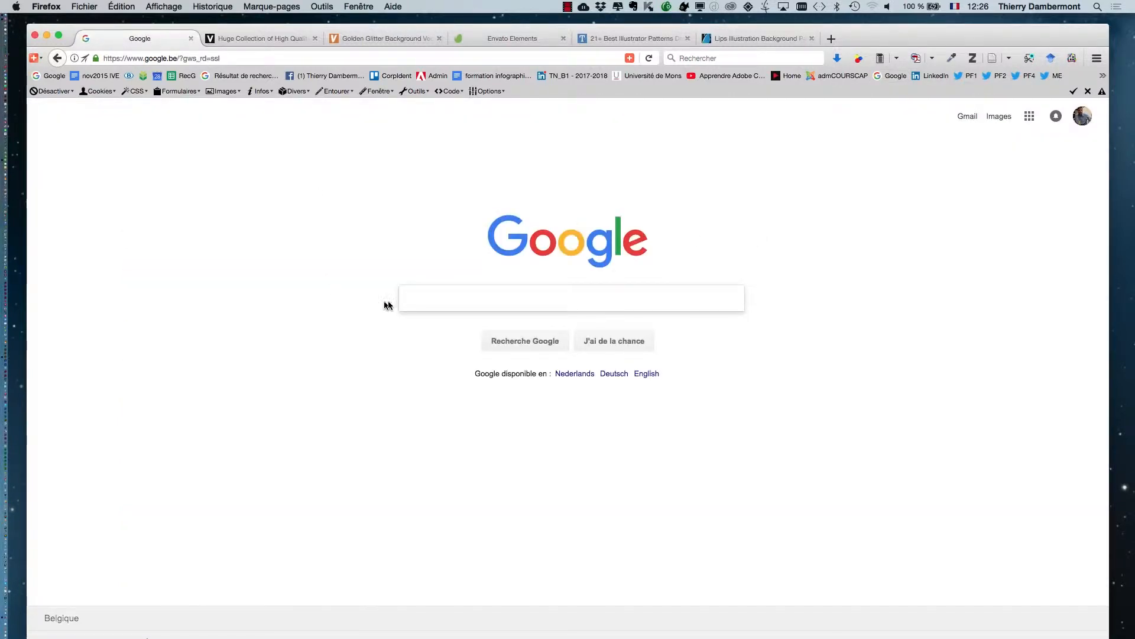
{"action": "type", "text": "cat \"pu"}
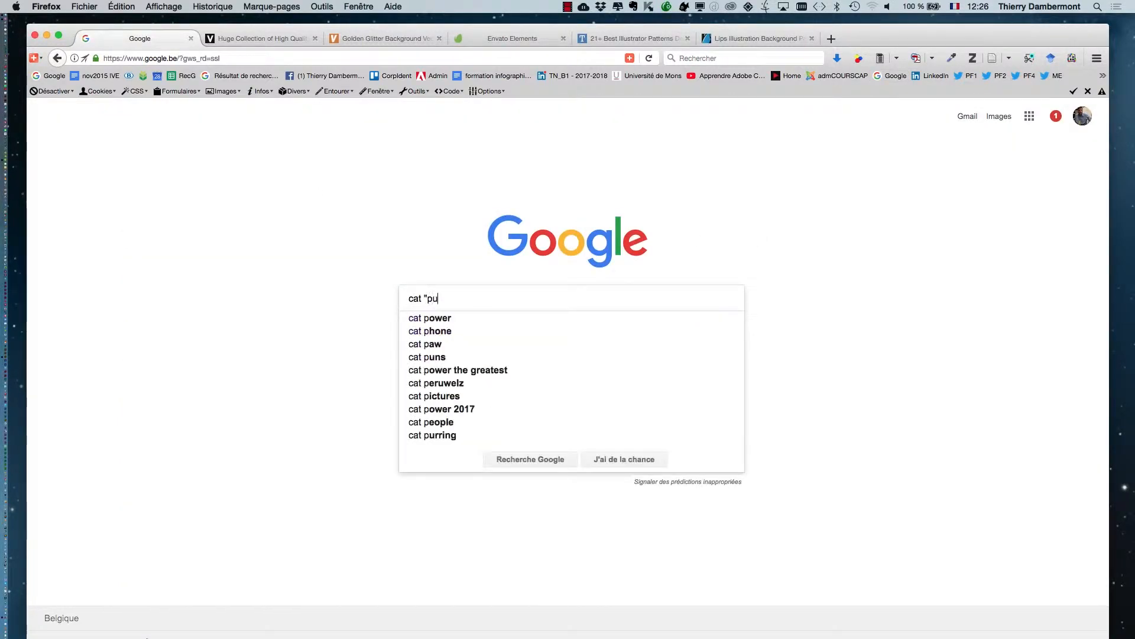
{"action": "type", "text": "blic domain"}
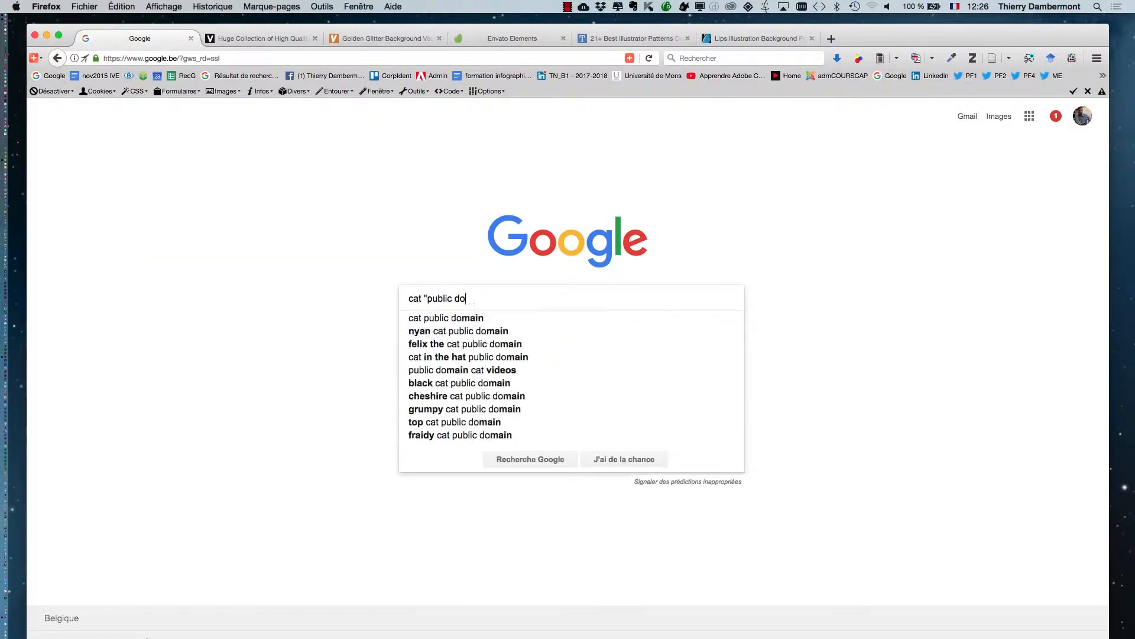
{"action": "key", "text": "Return"}
{"action": "type", "text": "\""}
{"action": "key", "text": "Return"}
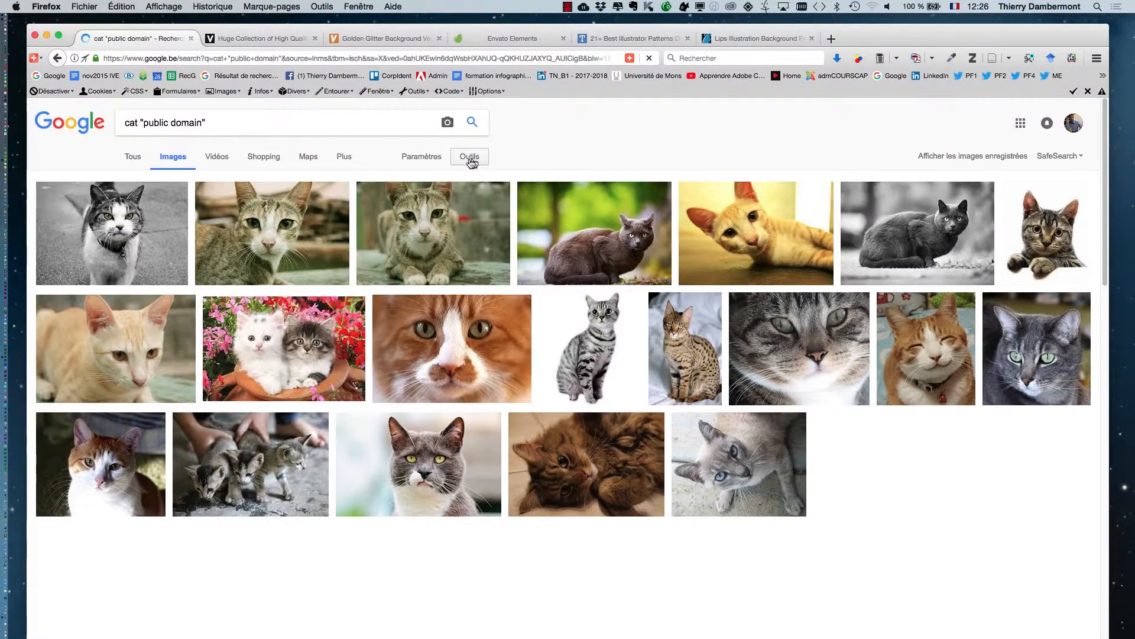
Restrict the image results to the type "Images clipart" and open the walking black cat silhouette.
{"action": "left_click", "coordinate": [470, 156]}
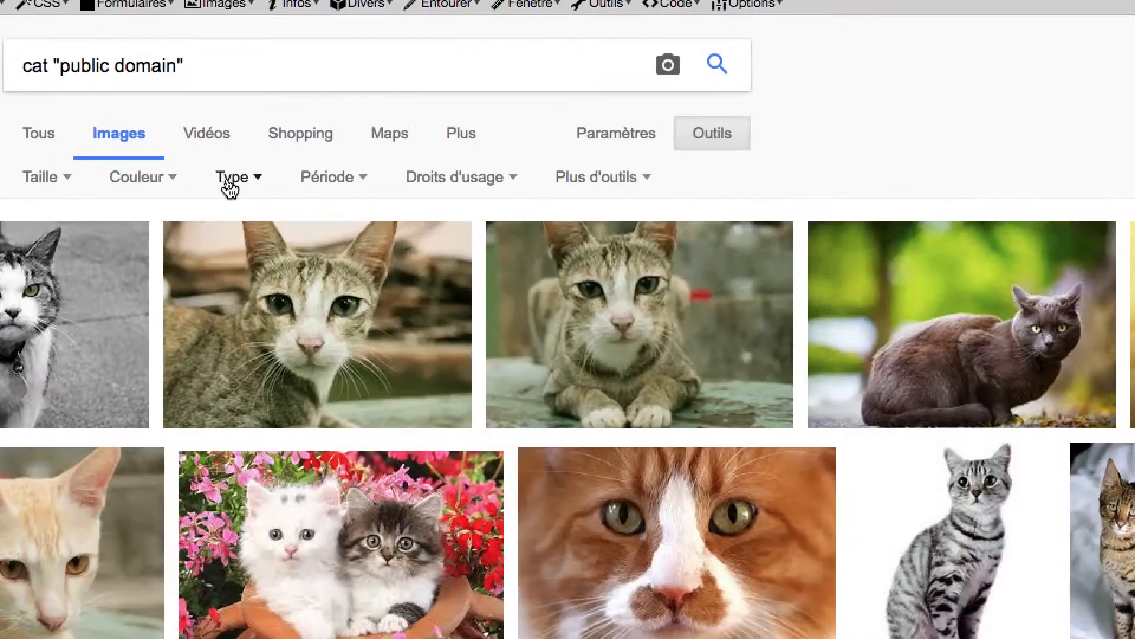
{"action": "left_click", "coordinate": [229, 178]}
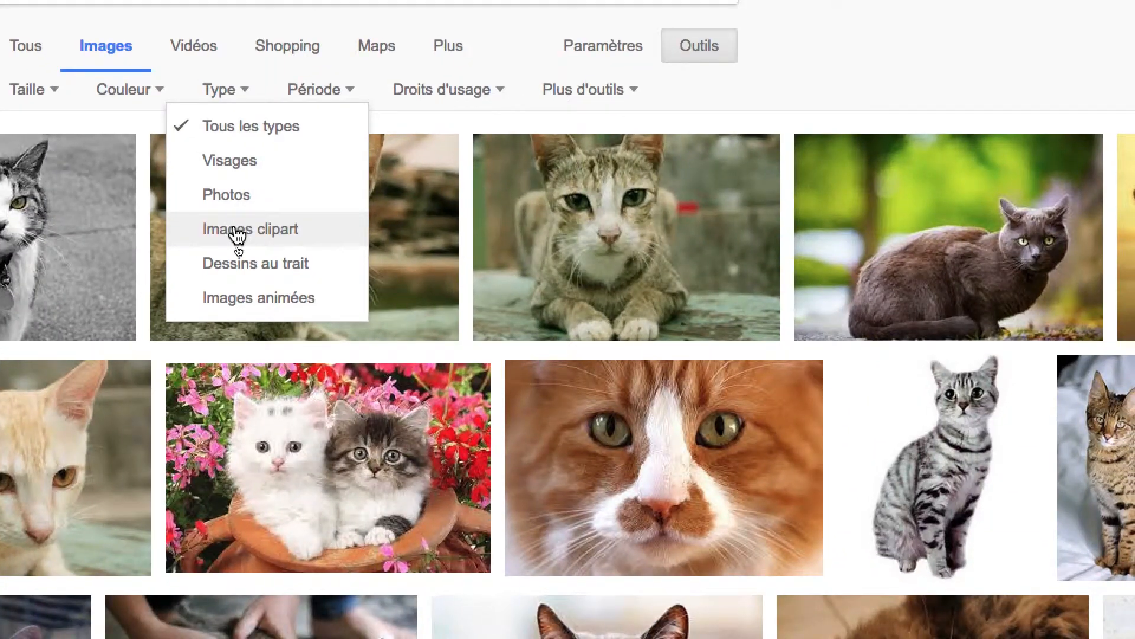
{"action": "left_click", "coordinate": [236, 230]}
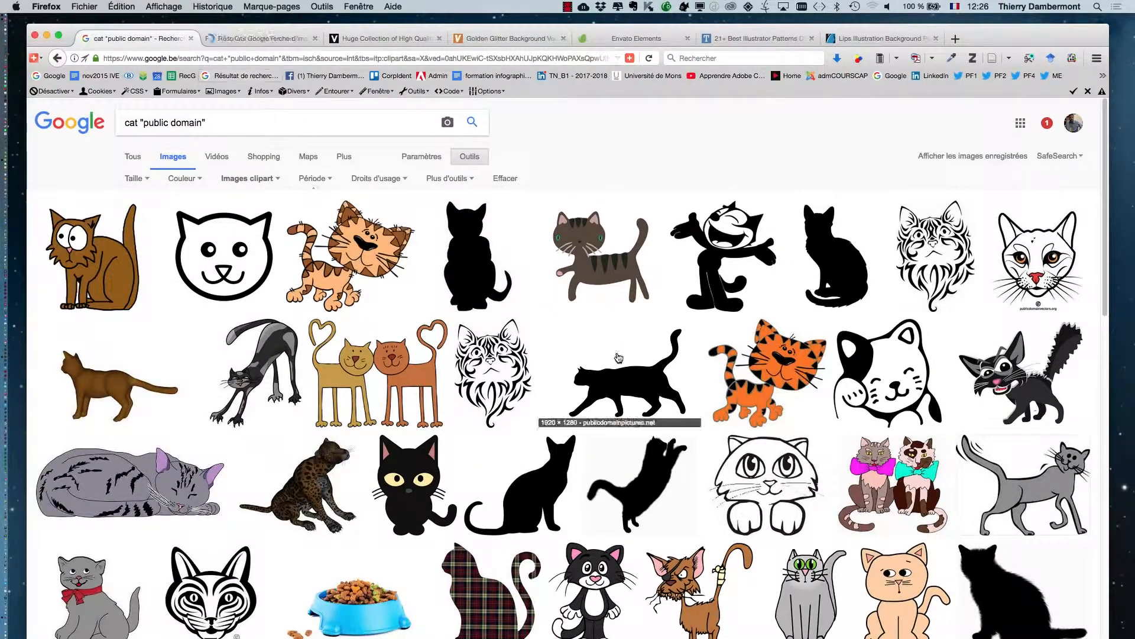
{"action": "left_click", "coordinate": [248, 40]}
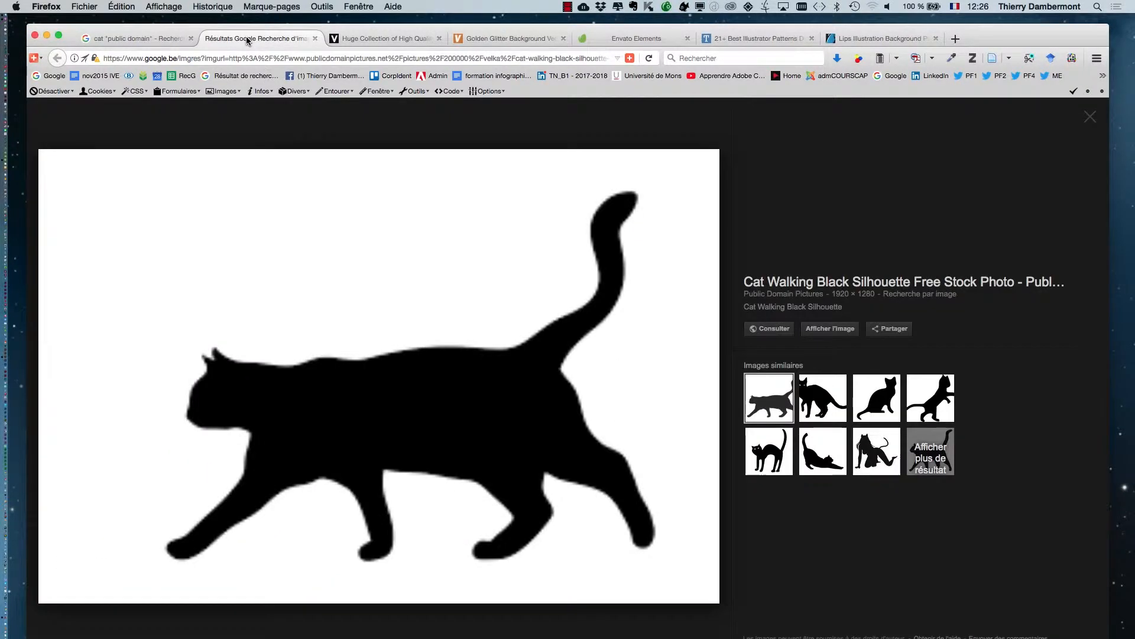
Save the walking cat silhouette image as cat.png in the JOUR 4 IVE folder.
{"action": "left_click", "coordinate": [819, 329]}
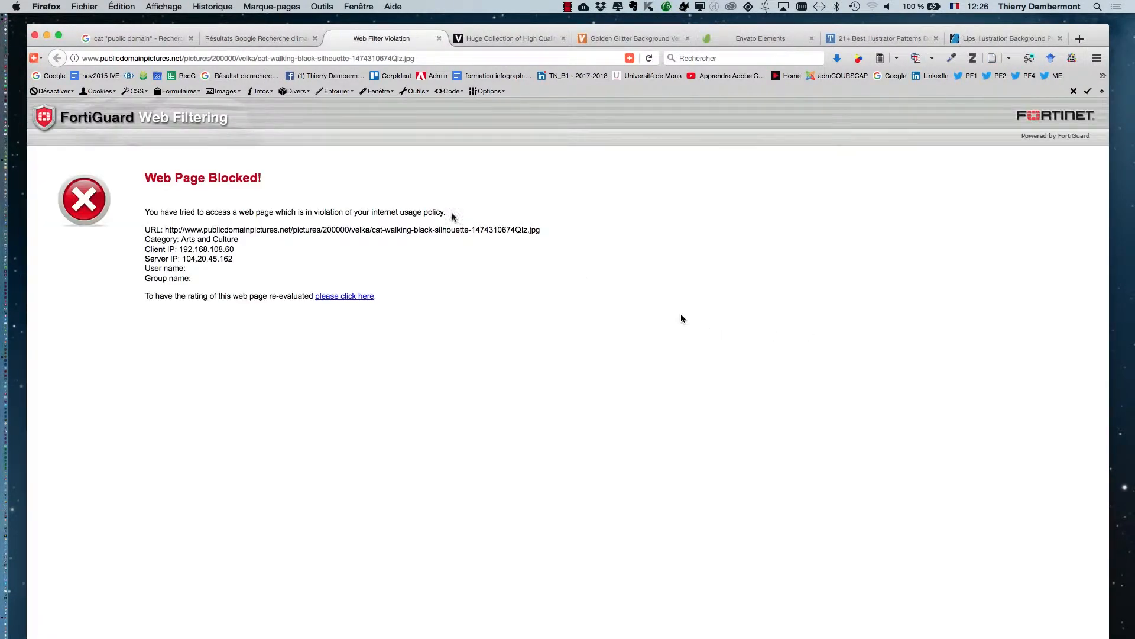
{"action": "left_click", "coordinate": [216, 45]}
{"action": "right_click", "coordinate": [402, 377]}
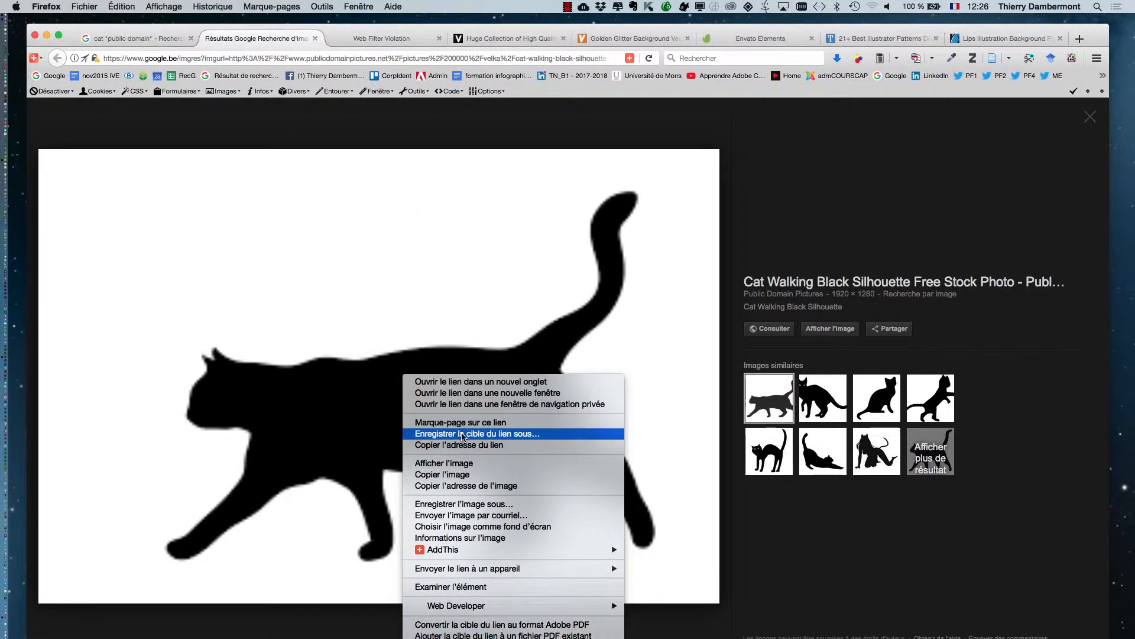
{"action": "left_click", "coordinate": [483, 505]}
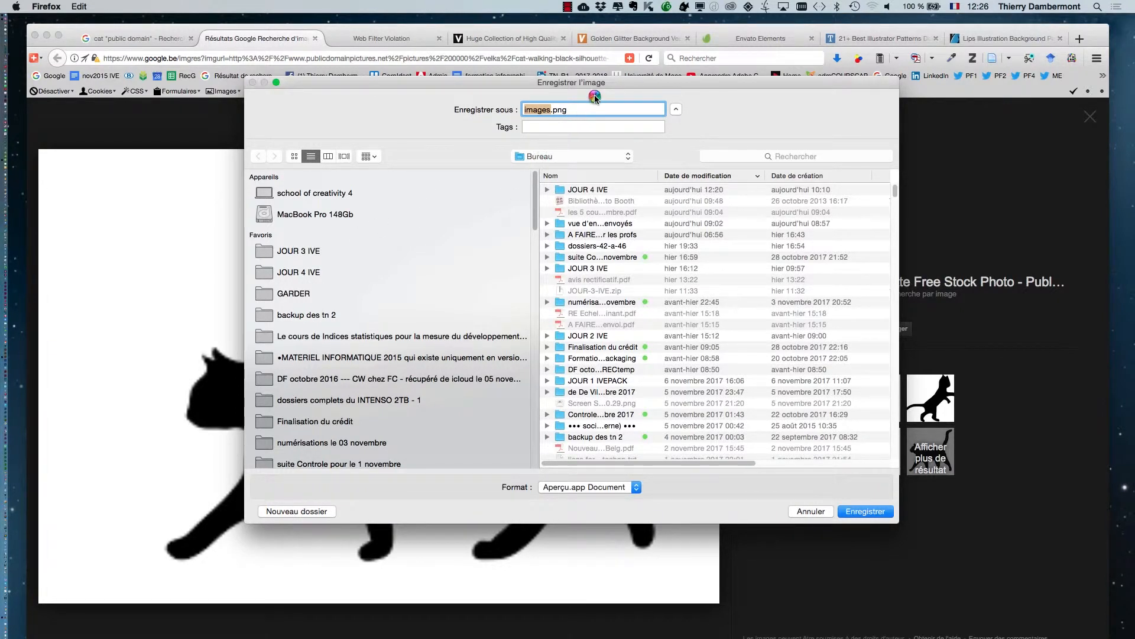
{"action": "type", "text": "cat"}
{"action": "left_click", "coordinate": [364, 278]}
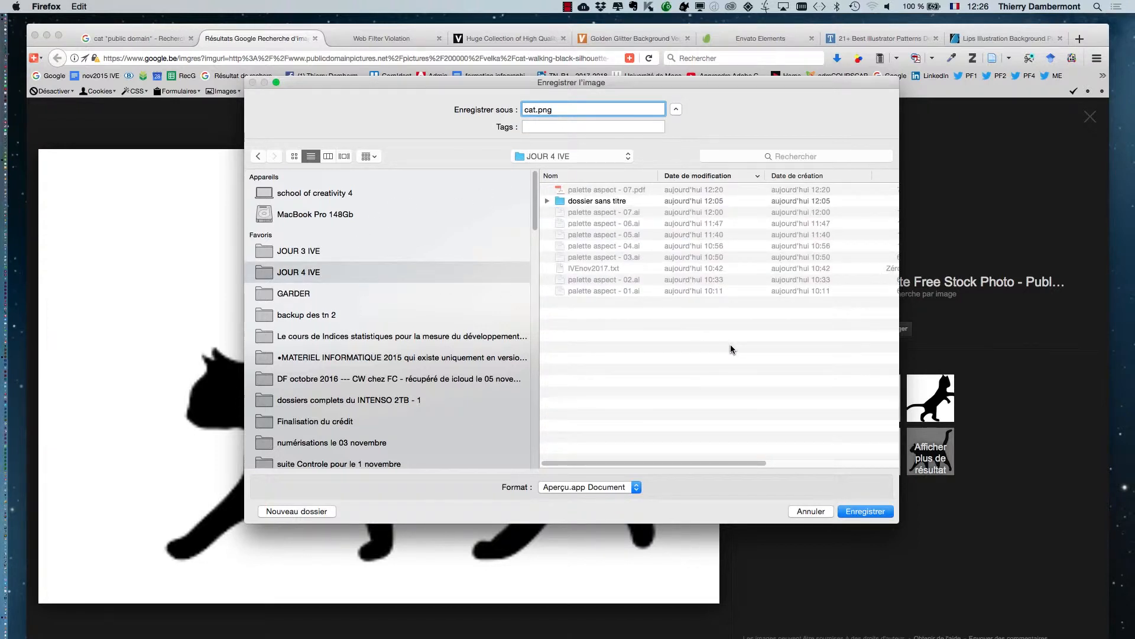
{"action": "left_click", "coordinate": [865, 510]}
Return to Illustrator and place cat.png as a linked image about 94 by 63 mm in the empty area below the text.
{"action": "key", "text": "super+Tab"}
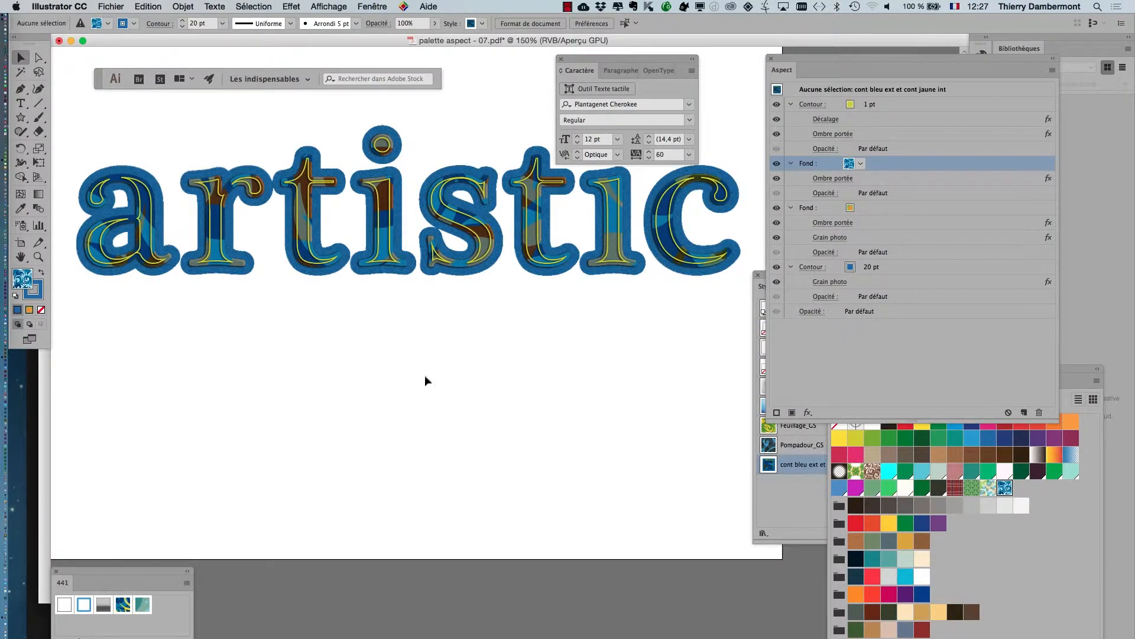
{"action": "key", "text": "super+1"}
{"action": "left_click", "coordinate": [111, 6]}
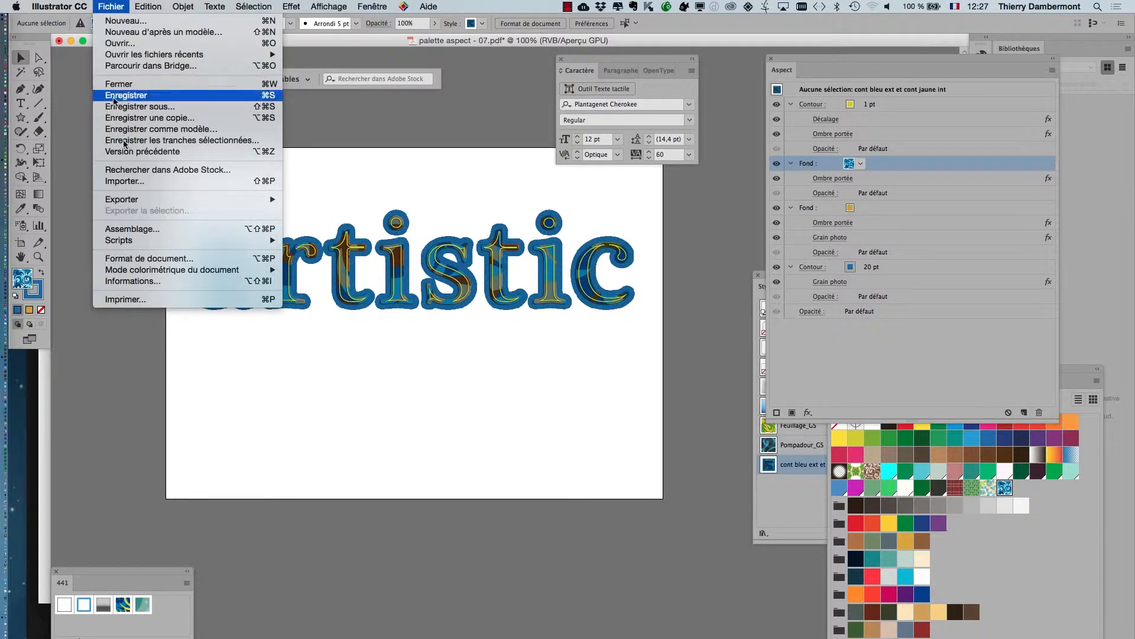
{"action": "left_click", "coordinate": [125, 181]}
{"action": "left_click", "coordinate": [489, 133]}
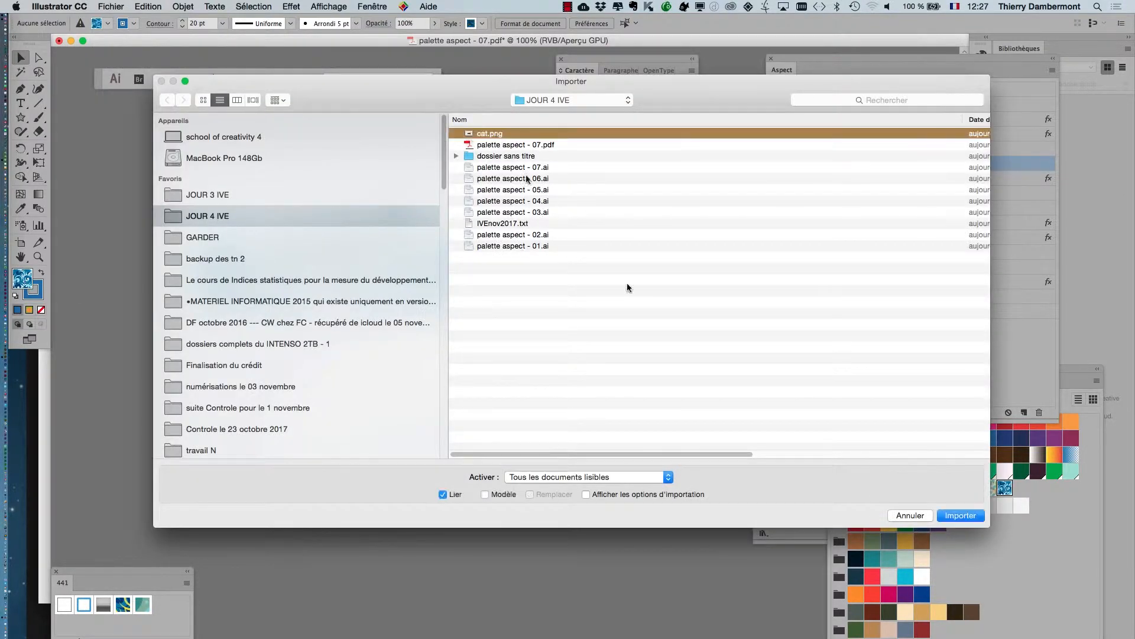
{"action": "left_click", "coordinate": [961, 515]}
{"action": "left_click_drag", "start_coordinate": [295, 336], "coordinate": [454, 442]}
Open the Image Trace options for the placed cat image and show the document's transparency grid.
{"action": "scroll", "coordinate": [375, 354], "scroll_direction": "up", "scroll_amount": 1}
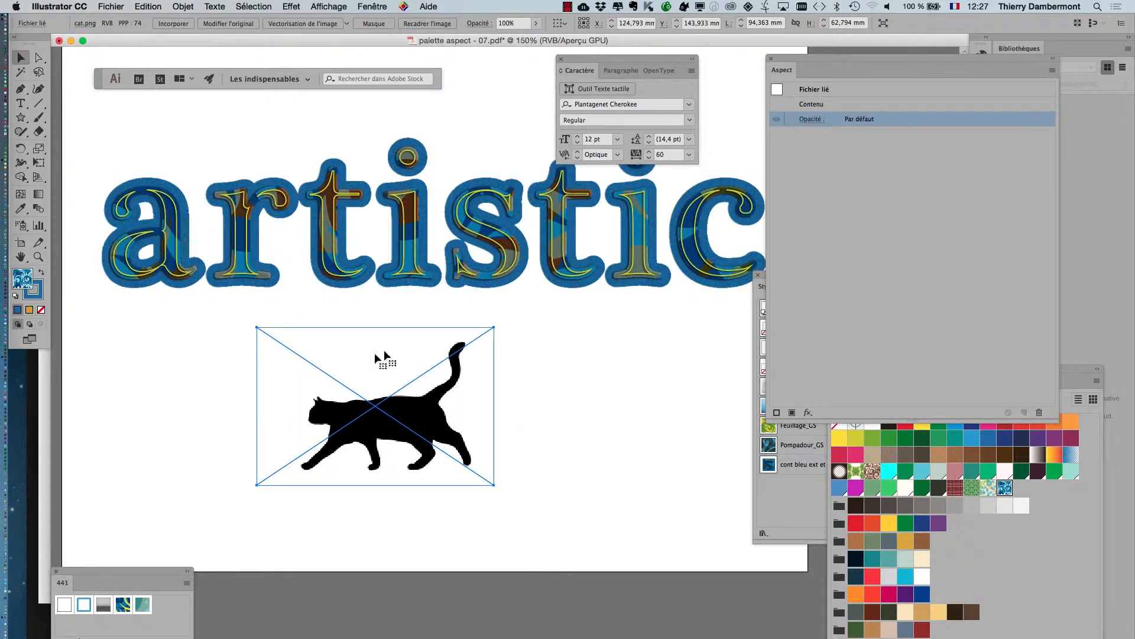
{"action": "left_click", "coordinate": [391, 5]}
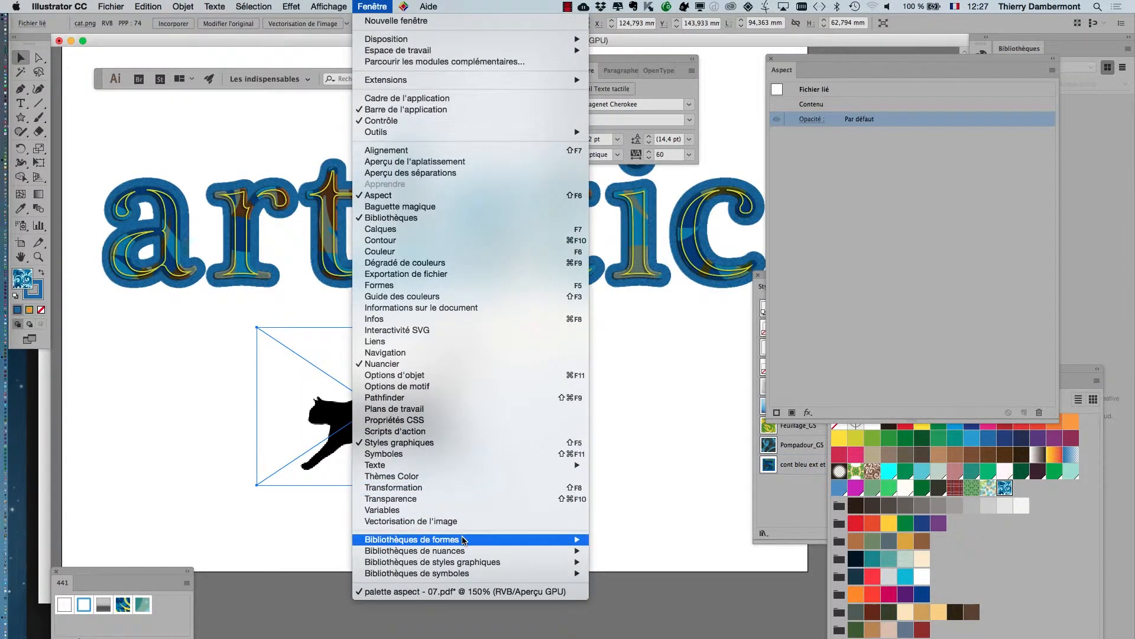
{"action": "left_click", "coordinate": [463, 519]}
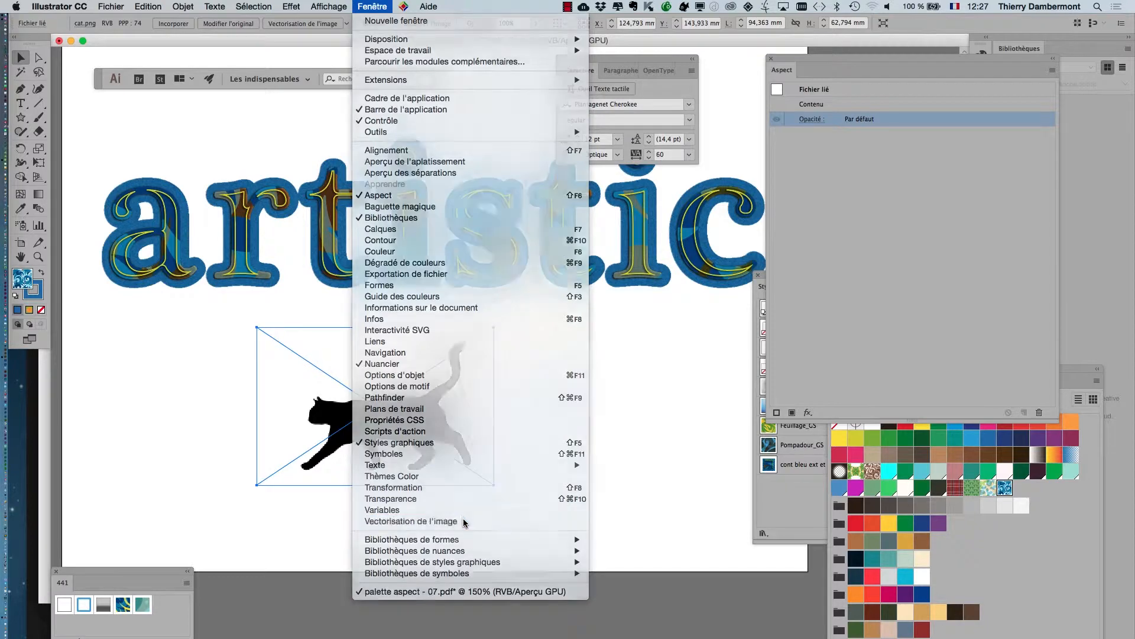
{"action": "left_click", "coordinate": [327, 6]}
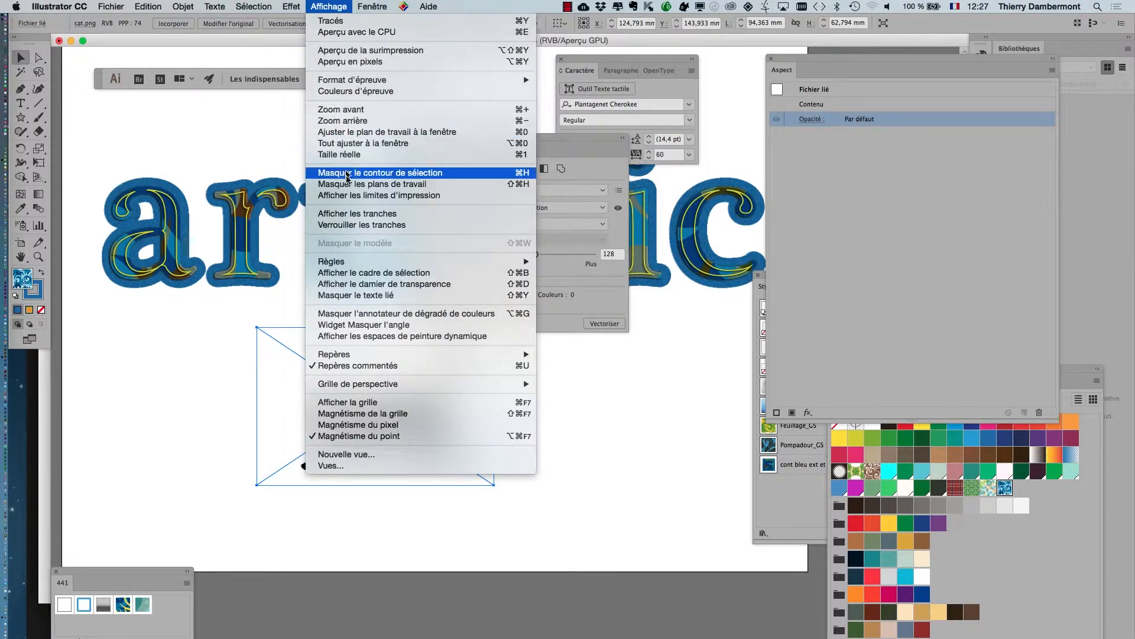
{"action": "left_click", "coordinate": [367, 286]}
{"action": "key", "text": "super+plus"}
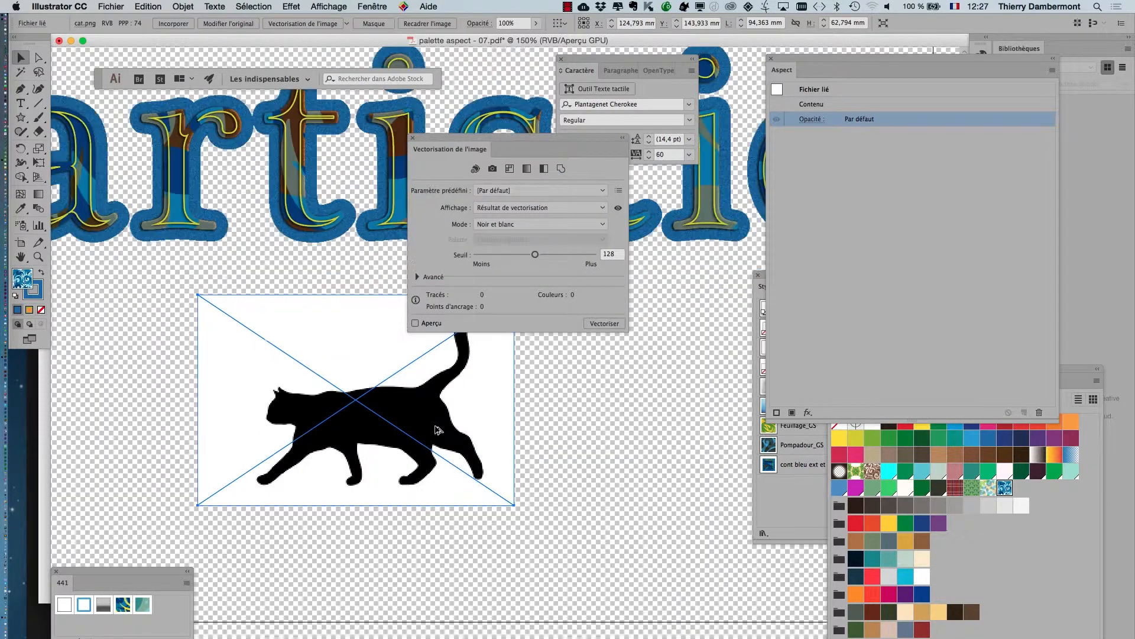
In the document setup, set the transparency grid size to Grande and its colour to Moyenne.
{"action": "left_click", "coordinate": [105, 6]}
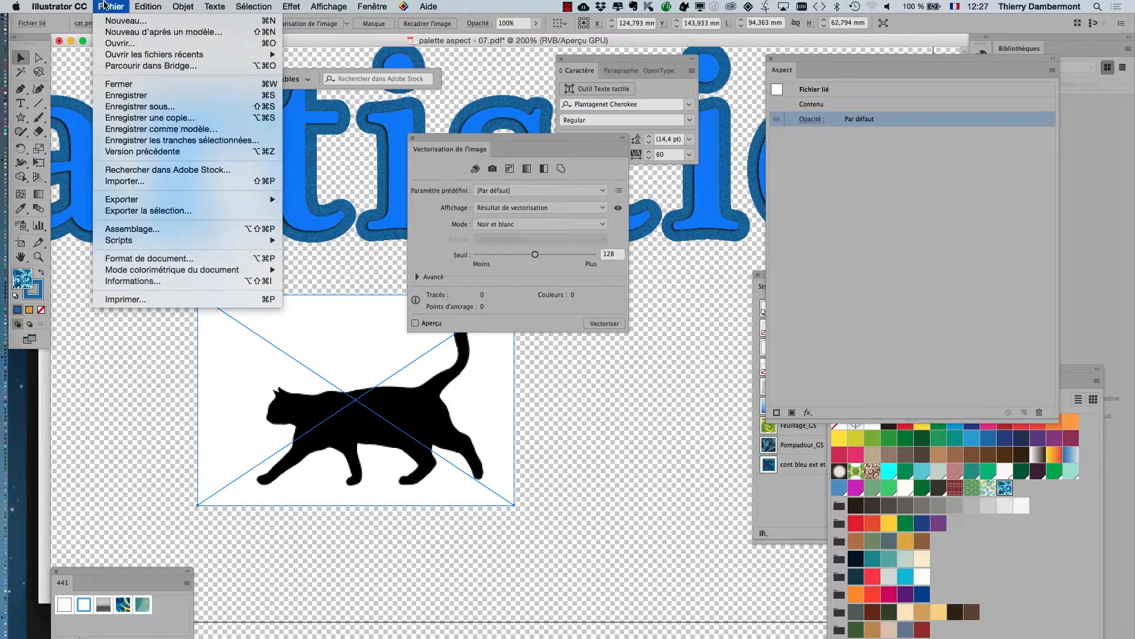
{"action": "left_click", "coordinate": [136, 259]}
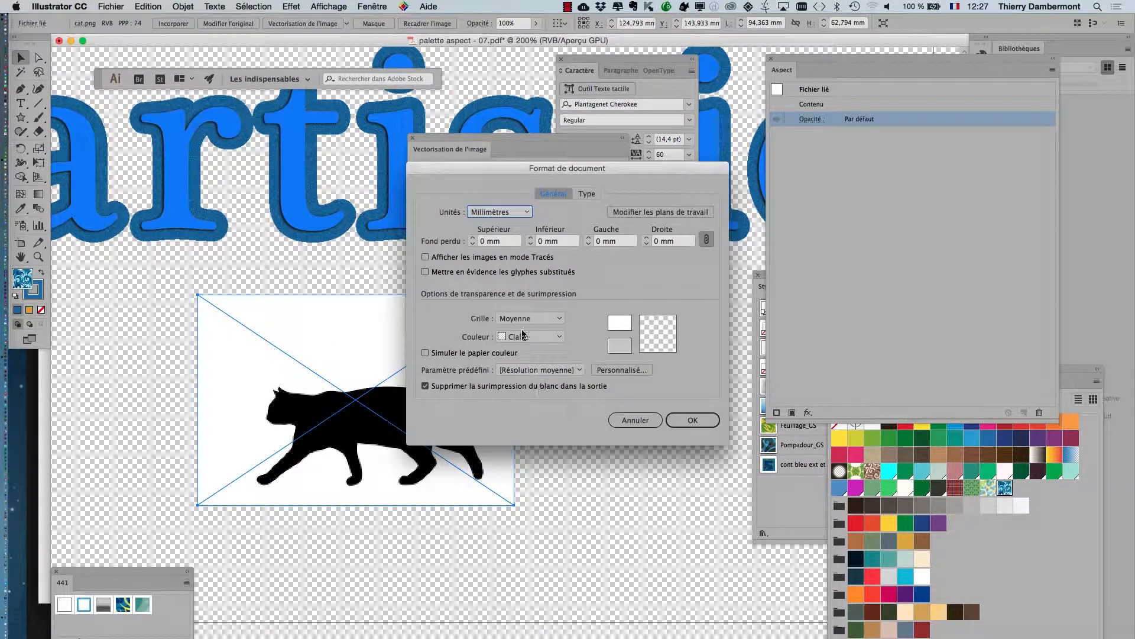
{"action": "left_click", "coordinate": [524, 318]}
{"action": "left_click", "coordinate": [527, 343]}
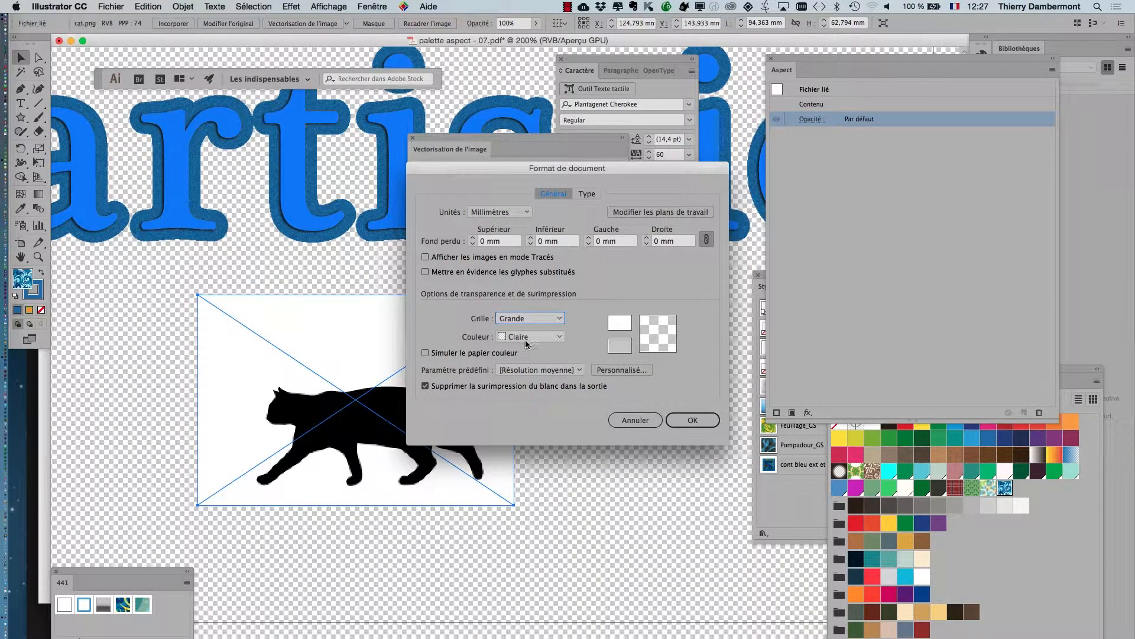
{"action": "left_click", "coordinate": [526, 337]}
{"action": "left_click", "coordinate": [530, 349]}
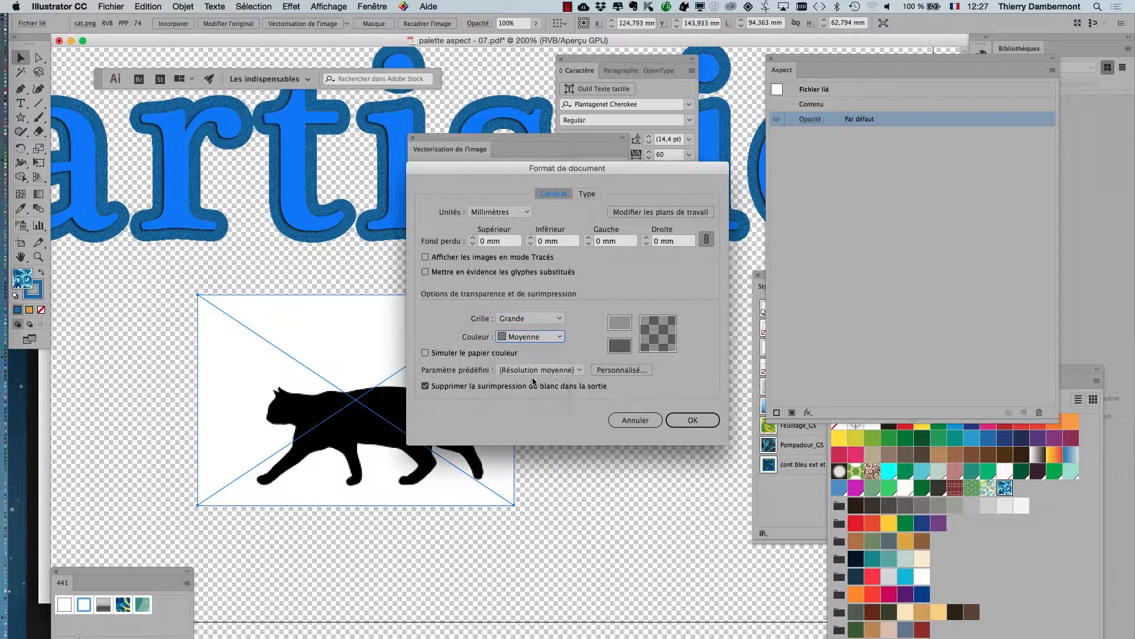
{"action": "left_click", "coordinate": [631, 342]}
{"action": "left_click_drag", "start_coordinate": [509, 379], "coordinate": [528, 379]}
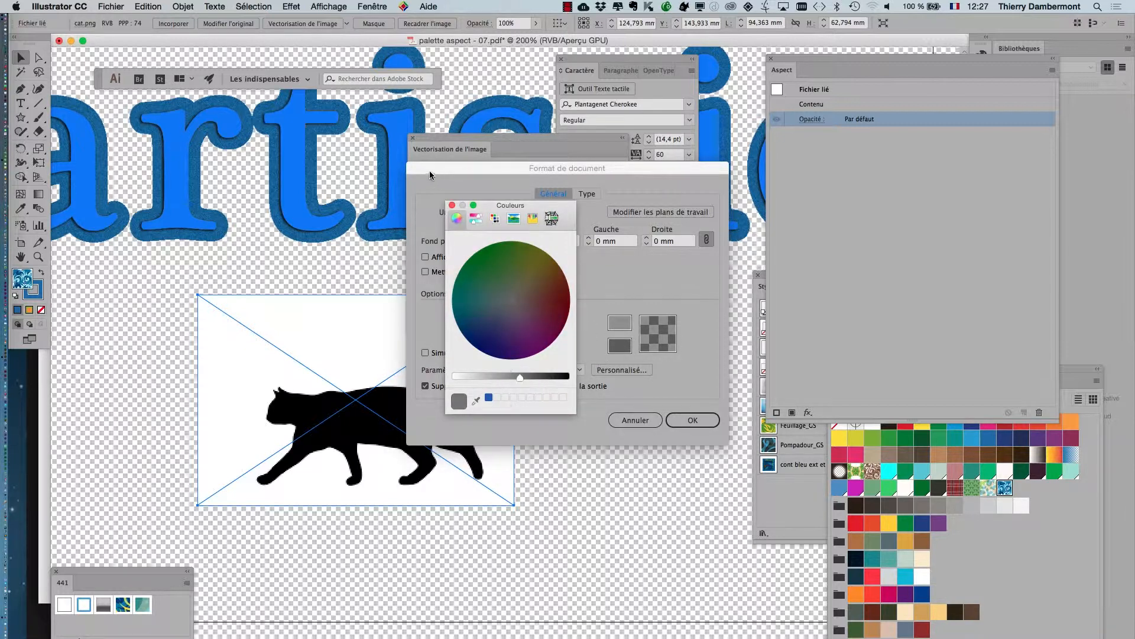
{"action": "left_click", "coordinate": [452, 205]}
{"action": "left_click", "coordinate": [692, 420]}
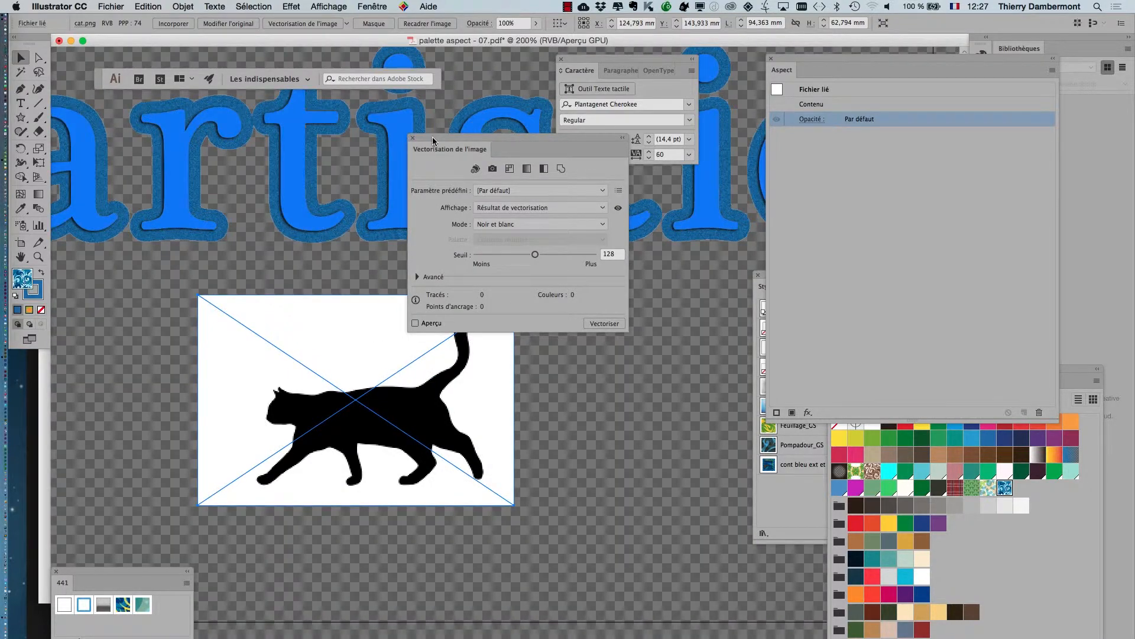
Preview the default black-and-white trace of the cat beside the image and expand the advanced tracing options.
{"action": "left_click_drag", "start_coordinate": [433, 141], "coordinate": [554, 264]}
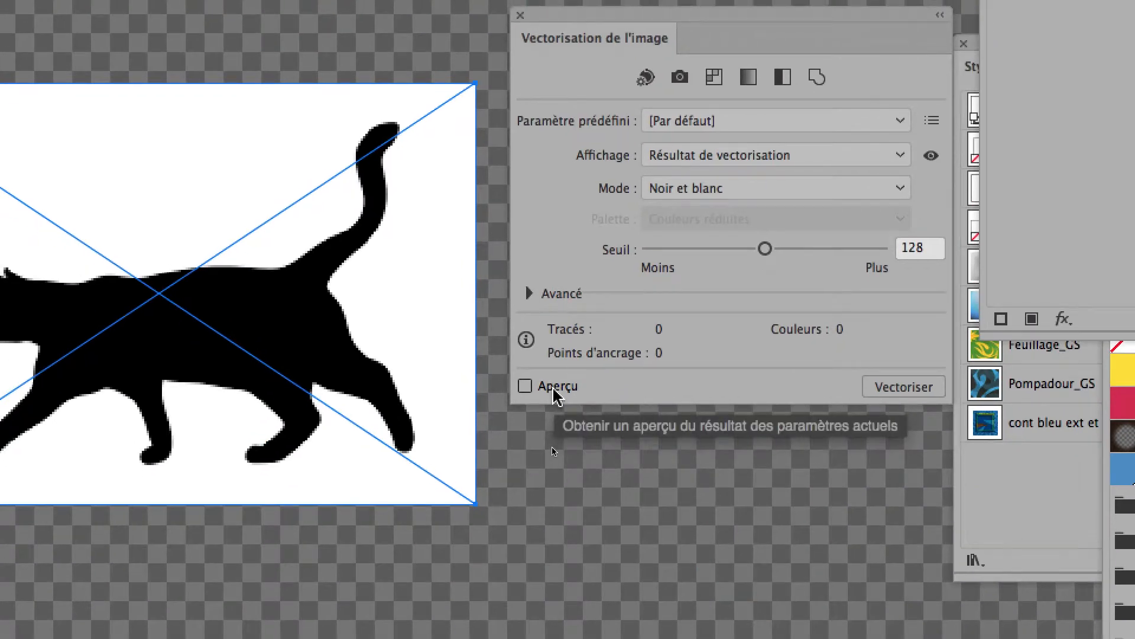
{"action": "left_click", "coordinate": [554, 391]}
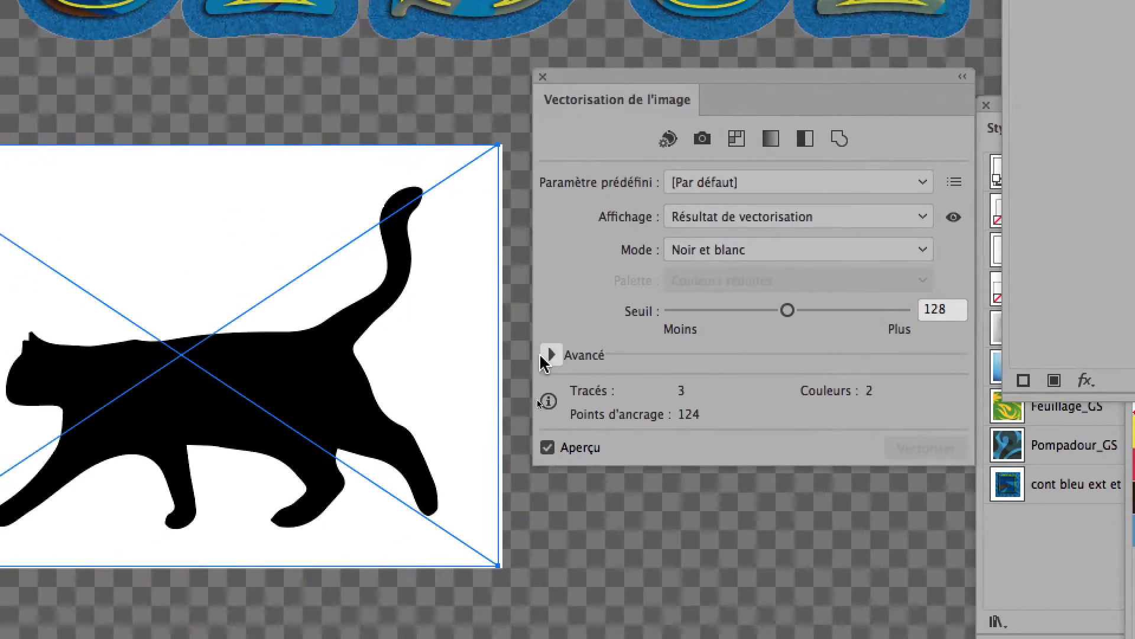
{"action": "left_click", "coordinate": [544, 359]}
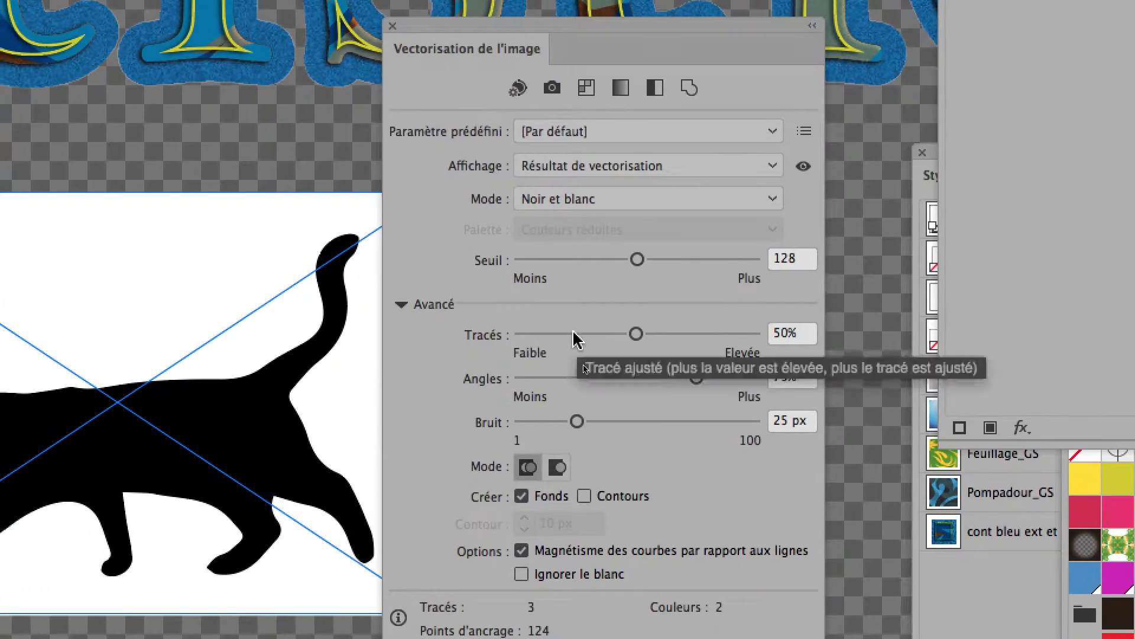
Try low path fidelity values of 24% and 13% on the cat trace.
{"action": "left_click", "coordinate": [670, 515]}
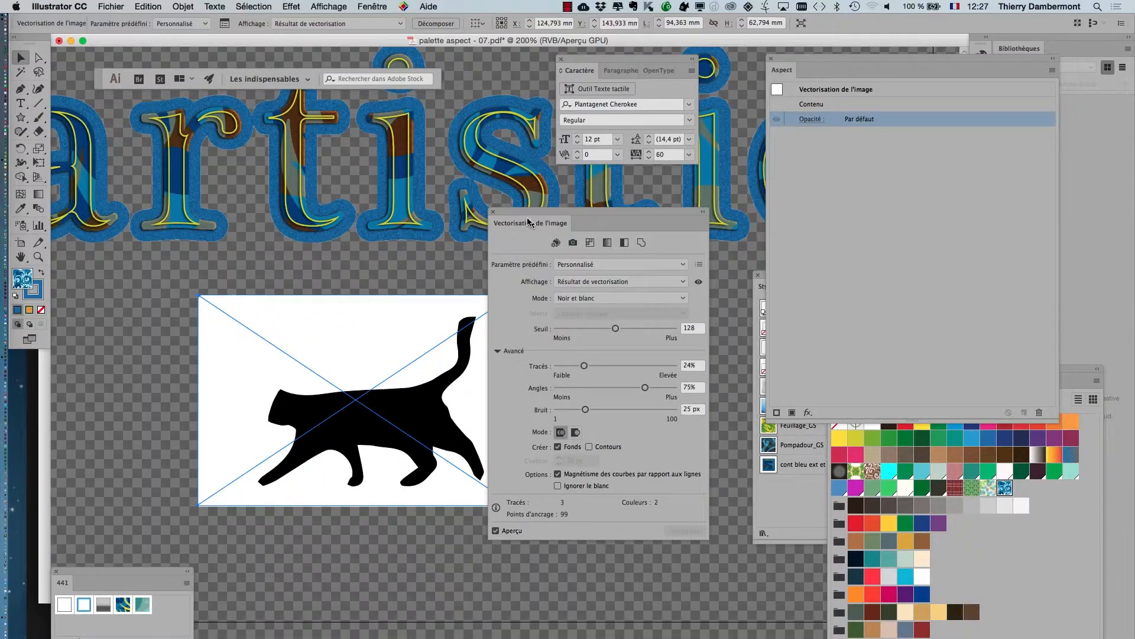
{"action": "left_click_drag", "start_coordinate": [530, 97], "coordinate": [398, 44]}
{"action": "left_click_drag", "start_coordinate": [462, 190], "coordinate": [209, 146]}
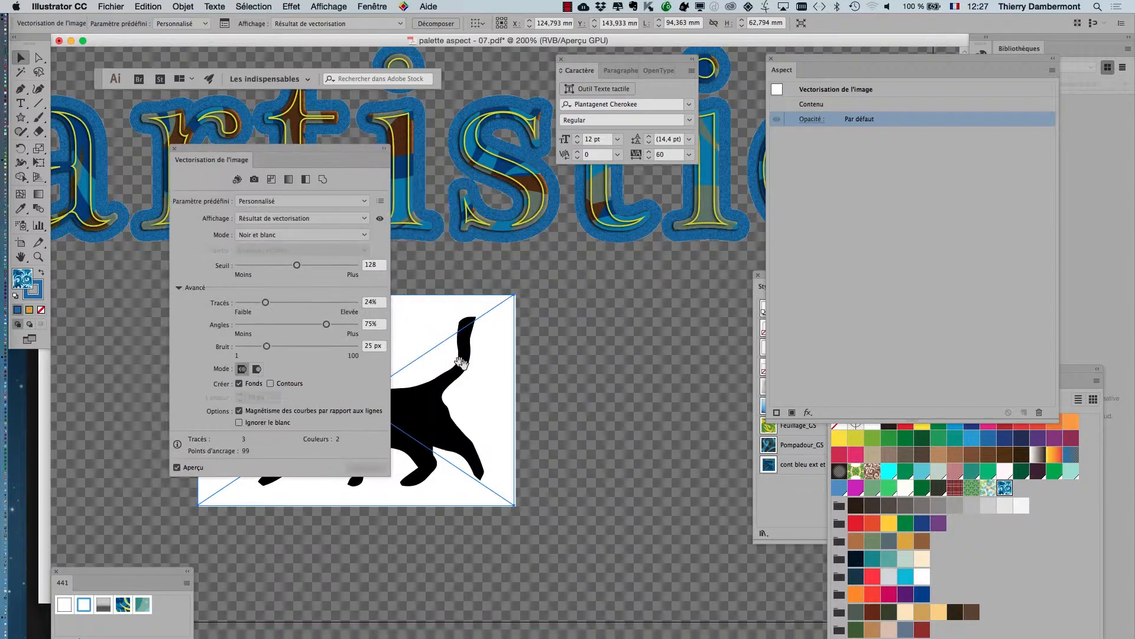
{"action": "left_click_drag", "start_coordinate": [462, 364], "coordinate": [649, 295]}
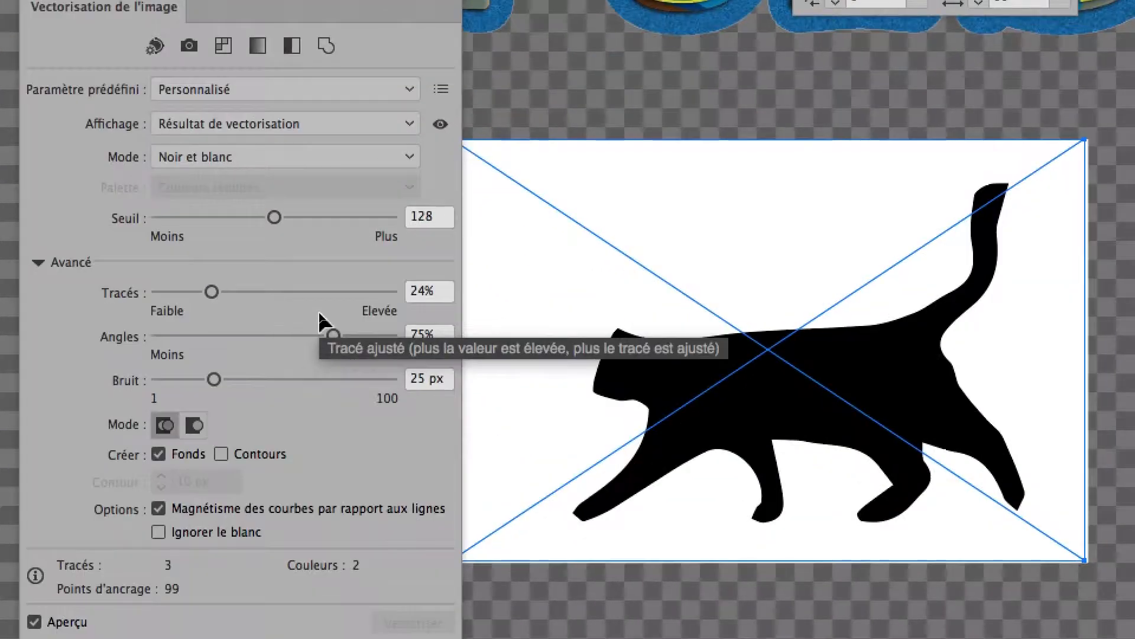
{"action": "left_click", "coordinate": [308, 302]}
{"action": "mouse_move", "coordinate": [312, 308]}
{"action": "left_mouse_down"}
{"action": "mouse_move", "coordinate": [383, 308]}
{"action": "mouse_move", "coordinate": [203, 309]}
{"action": "left_mouse_up"}
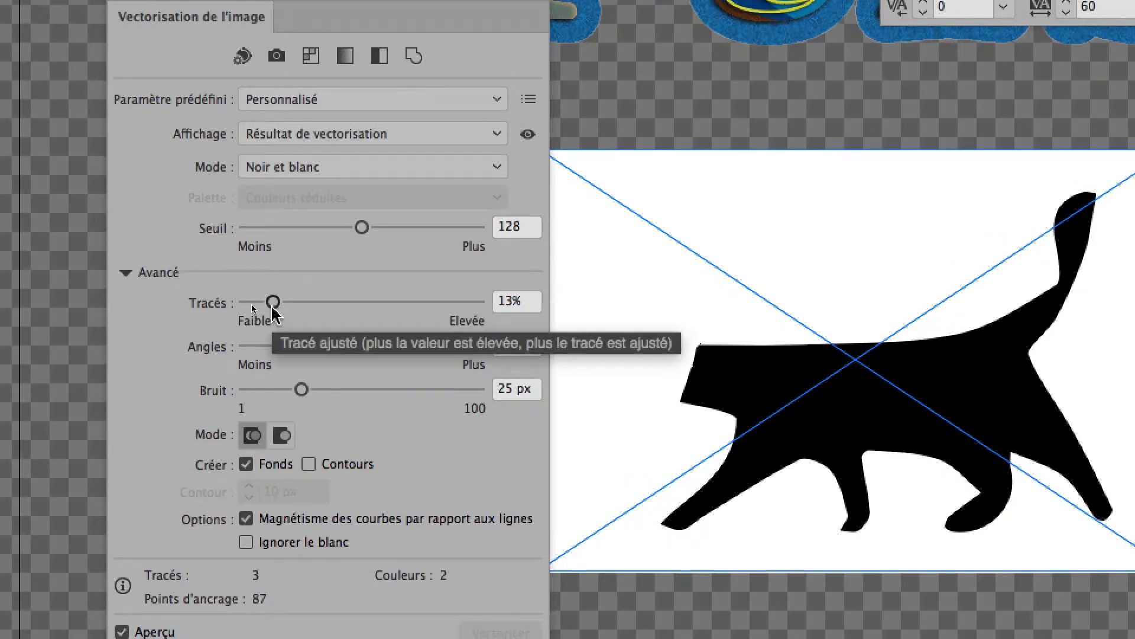
Set the cat trace's path fidelity to 85% and its corner emphasis to 49%.
{"action": "mouse_move", "coordinate": [274, 312]}
{"action": "left_mouse_down"}
{"action": "mouse_move", "coordinate": [401, 310]}
{"action": "mouse_move", "coordinate": [218, 305]}
{"action": "mouse_move", "coordinate": [392, 308]}
{"action": "left_mouse_up"}
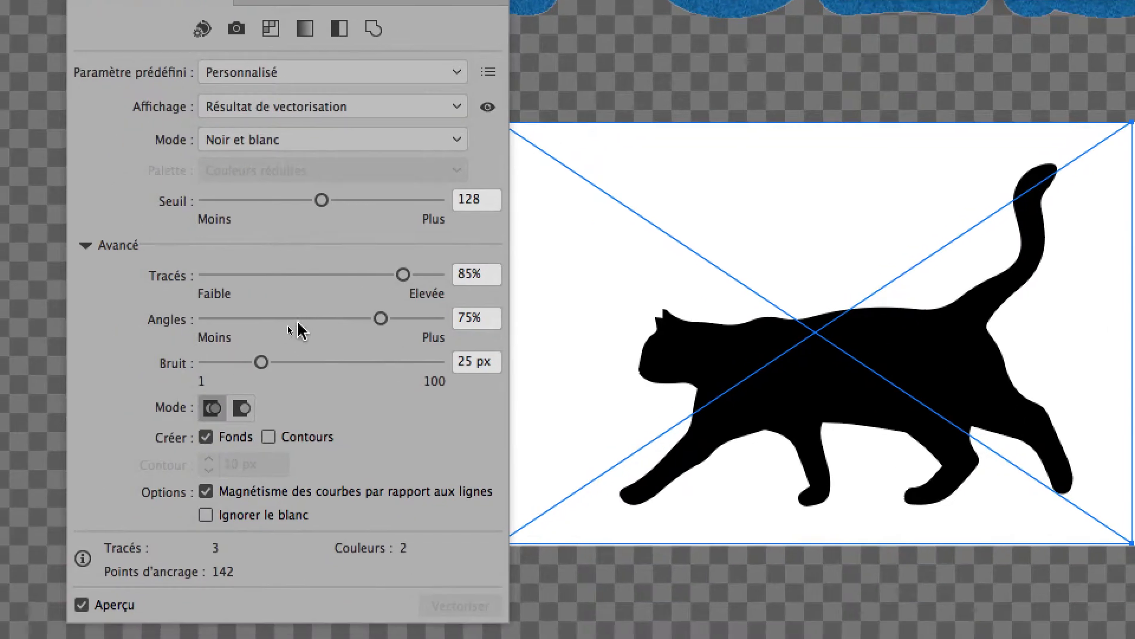
{"action": "left_click_drag", "start_coordinate": [225, 348], "coordinate": [168, 350]}
{"action": "left_click_drag", "start_coordinate": [276, 322], "coordinate": [358, 321]}
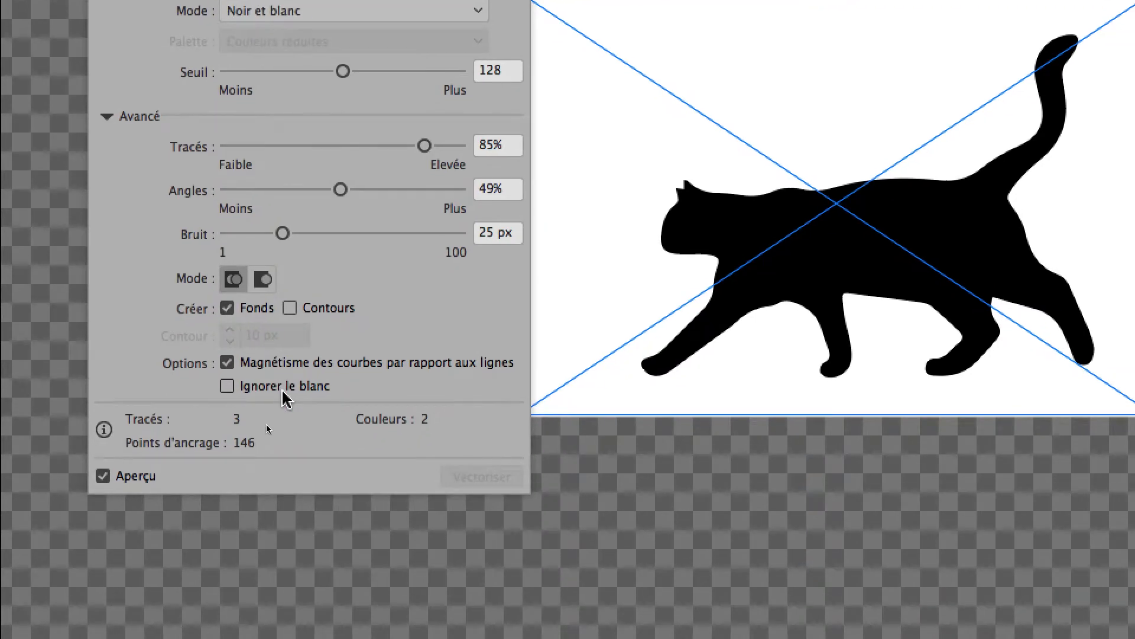
Make the cat trace ignore white and close the Image Trace options.
{"action": "left_click", "coordinate": [282, 393]}
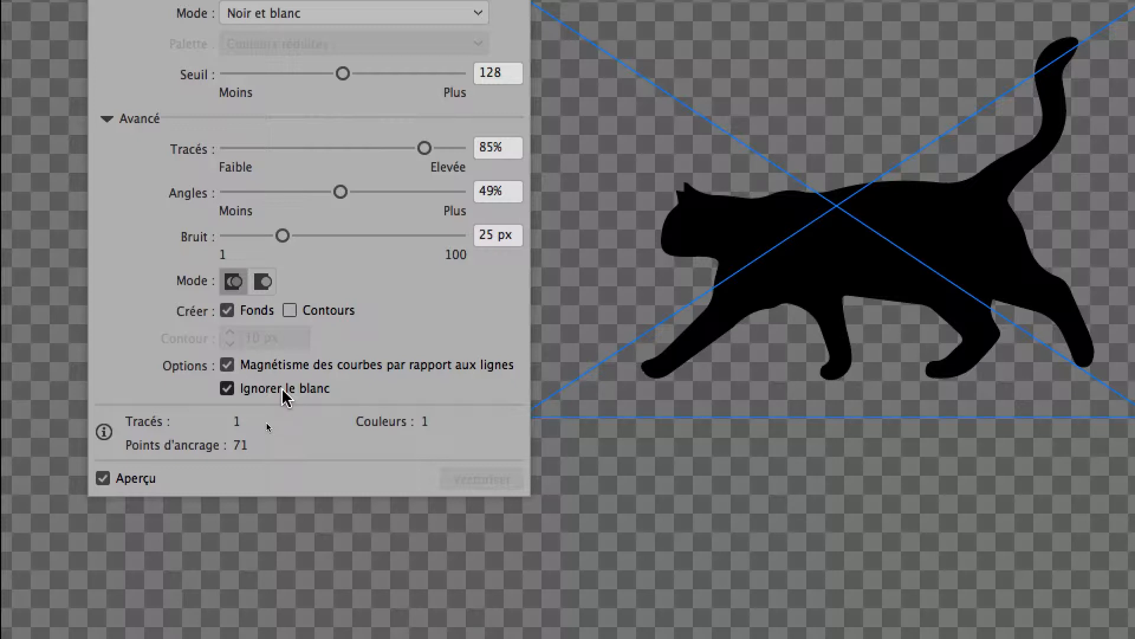
{"action": "left_click", "coordinate": [283, 390]}
{"action": "left_click", "coordinate": [283, 390]}
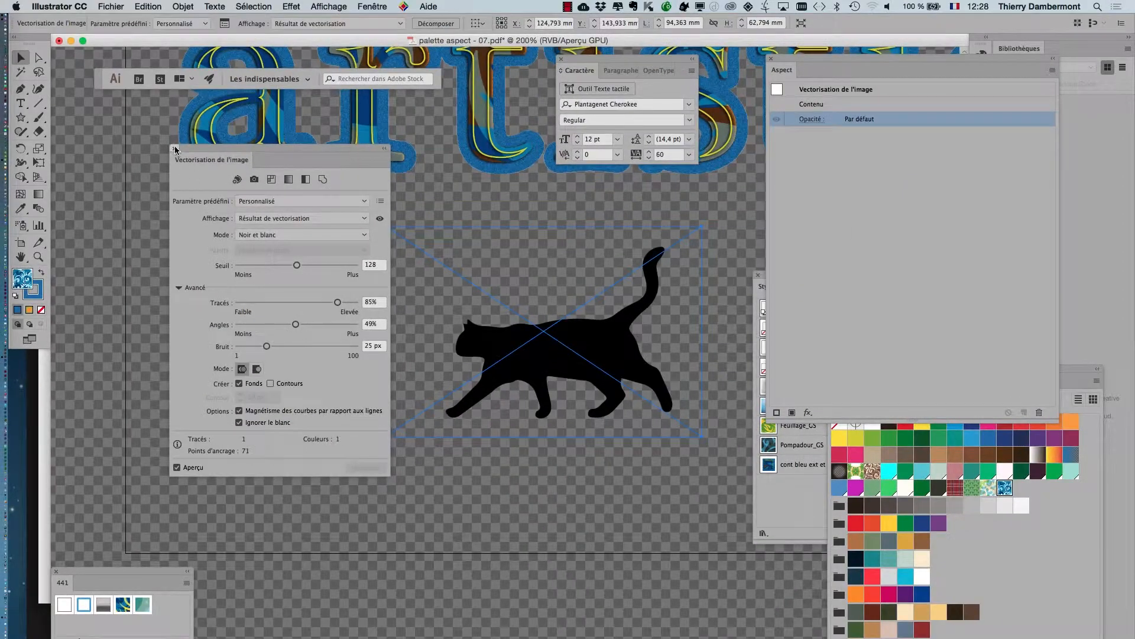
{"action": "left_click", "coordinate": [174, 148]}
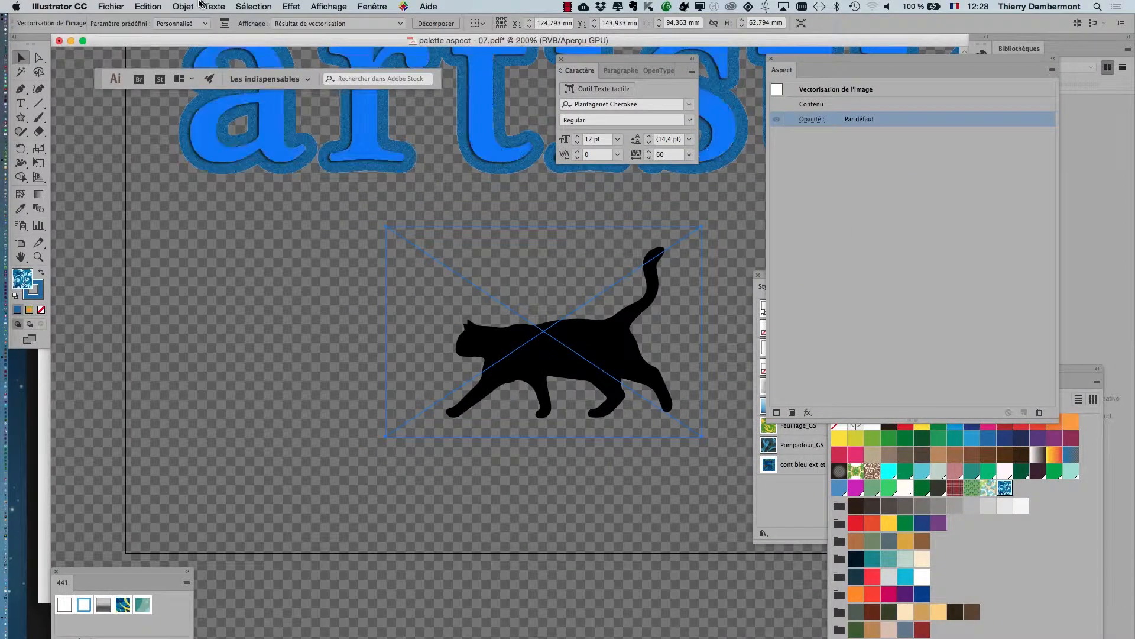
Hide the transparency grid behind the traced cat.
{"action": "left_click_drag", "start_coordinate": [369, 328], "coordinate": [296, 329]}
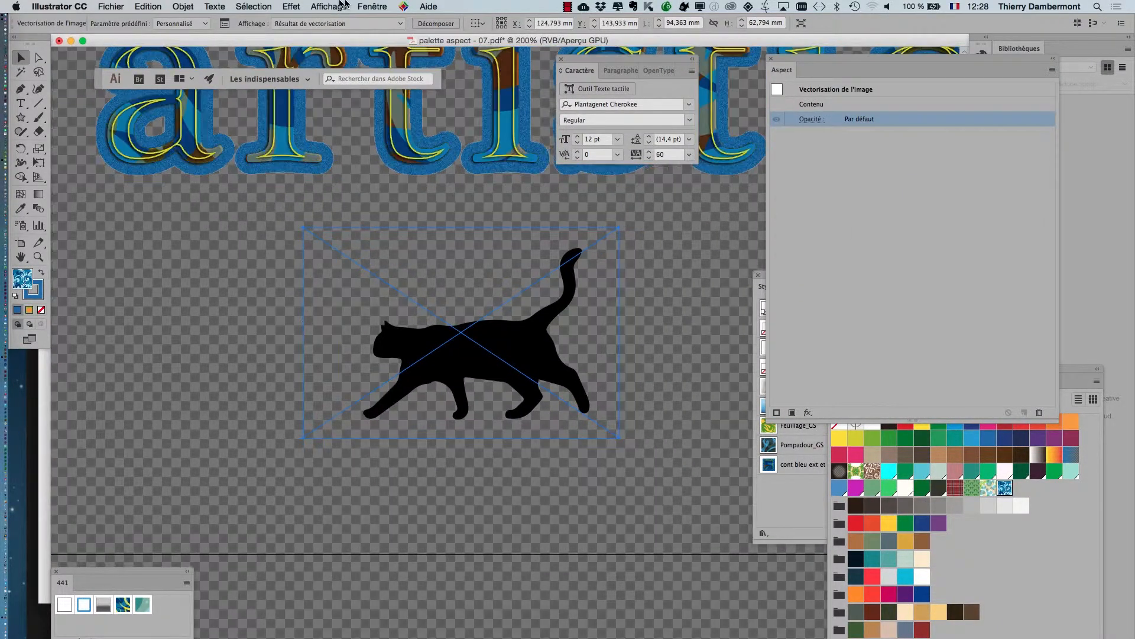
{"action": "left_click", "coordinate": [339, 7]}
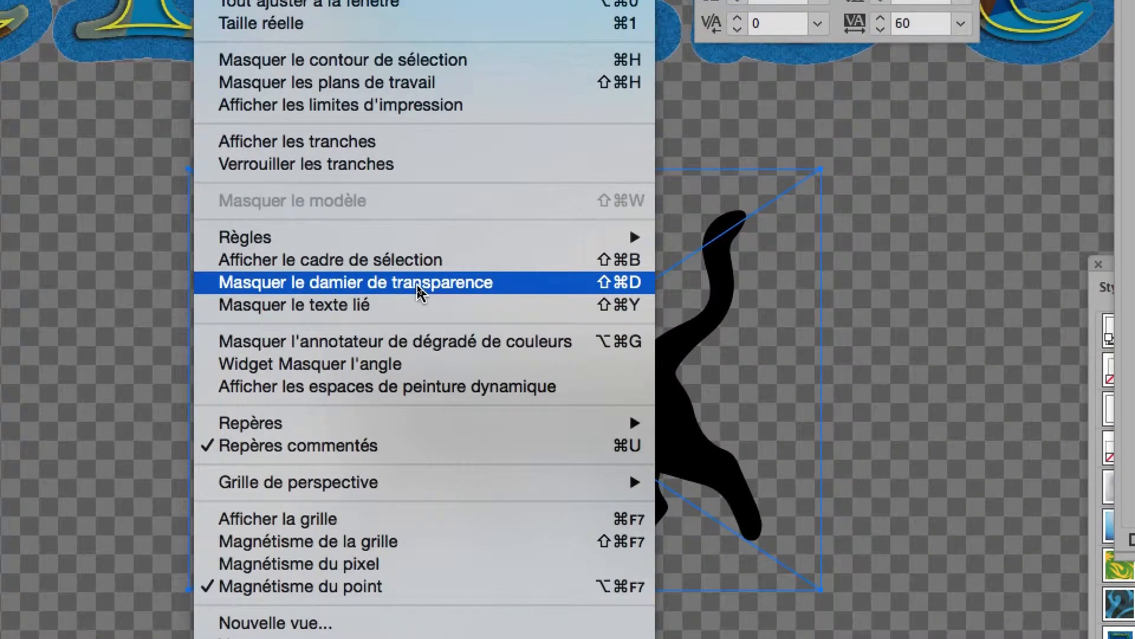
{"action": "left_click", "coordinate": [417, 289]}
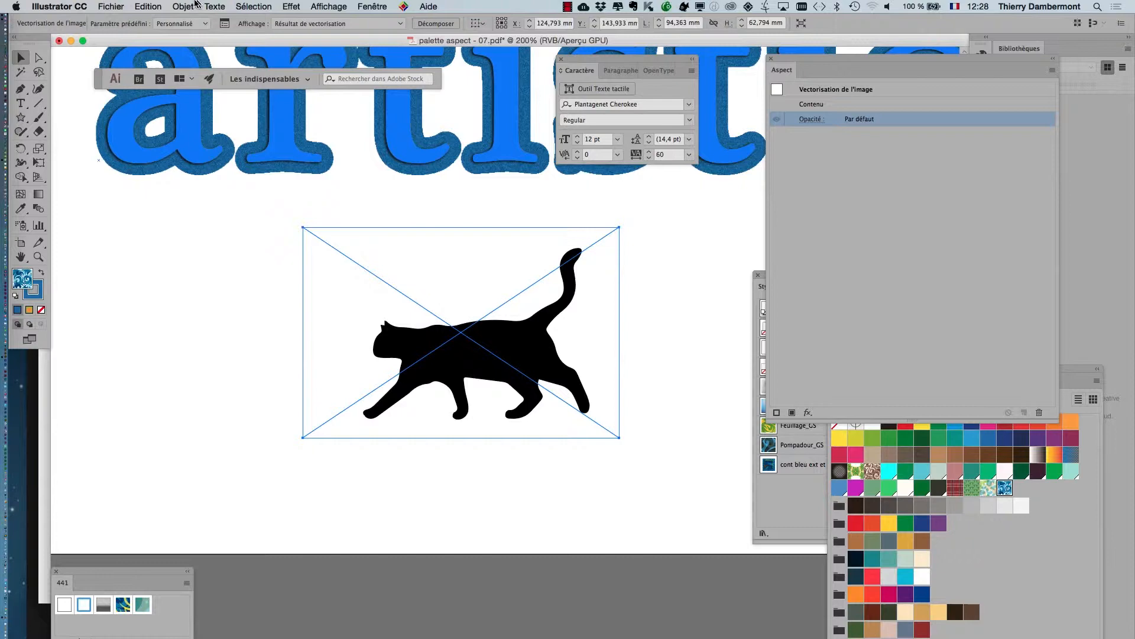
Apply the graphic style "cont bleu ext et cont jaune int" to the traced cat.
{"action": "left_click", "coordinate": [186, 7]}
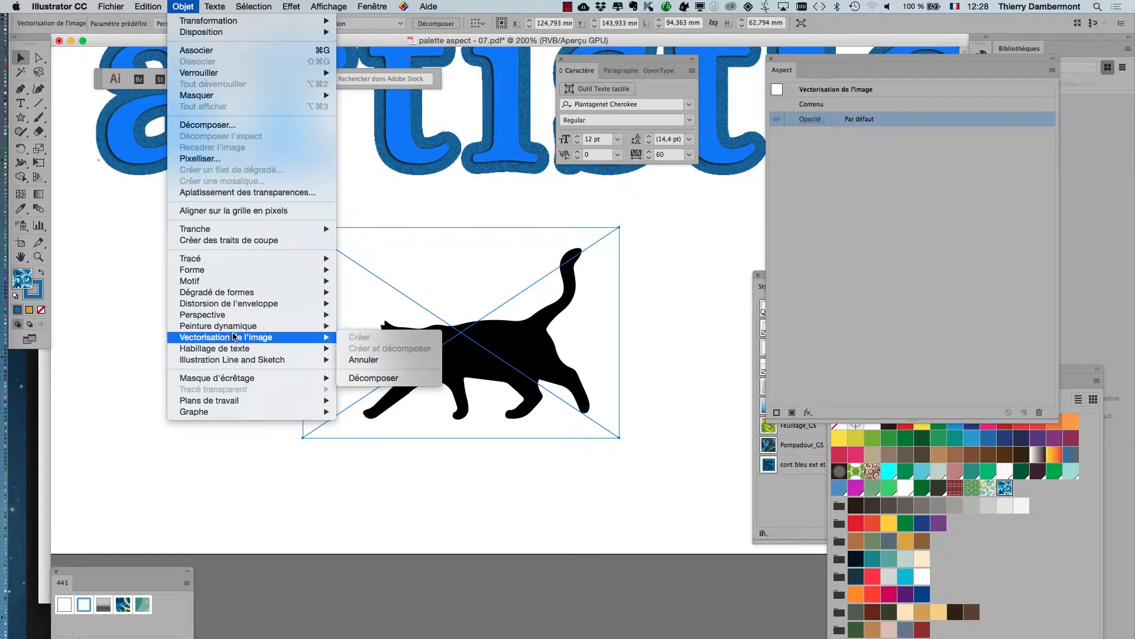
{"action": "left_click", "coordinate": [172, 572]}
{"action": "left_click_drag", "start_coordinate": [166, 573], "coordinate": [157, 569]}
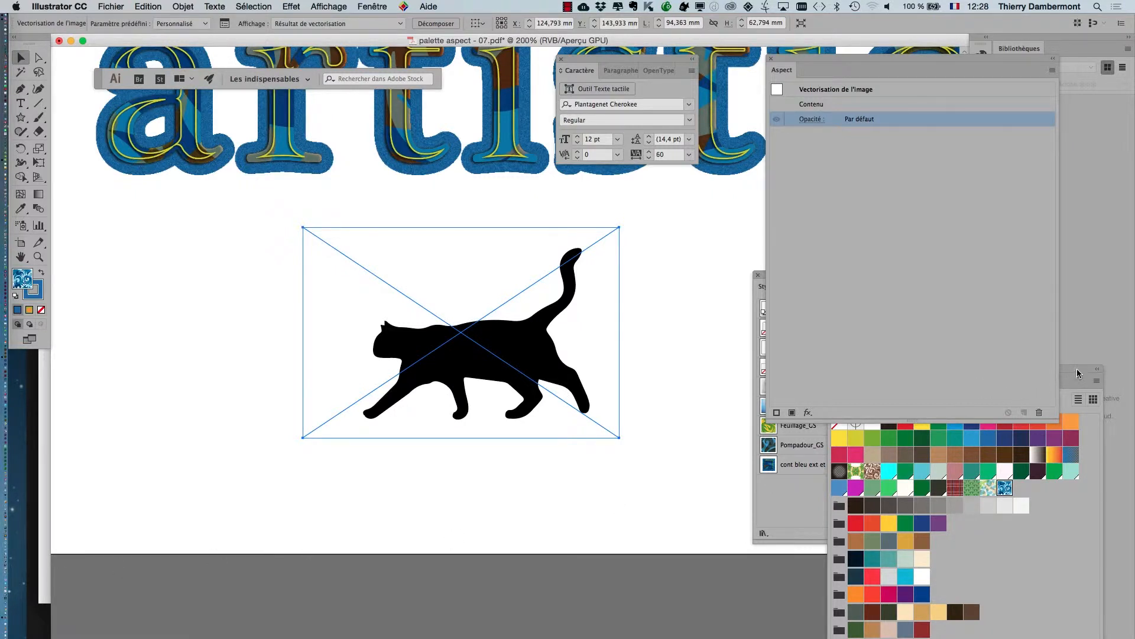
{"action": "left_click", "coordinate": [785, 477]}
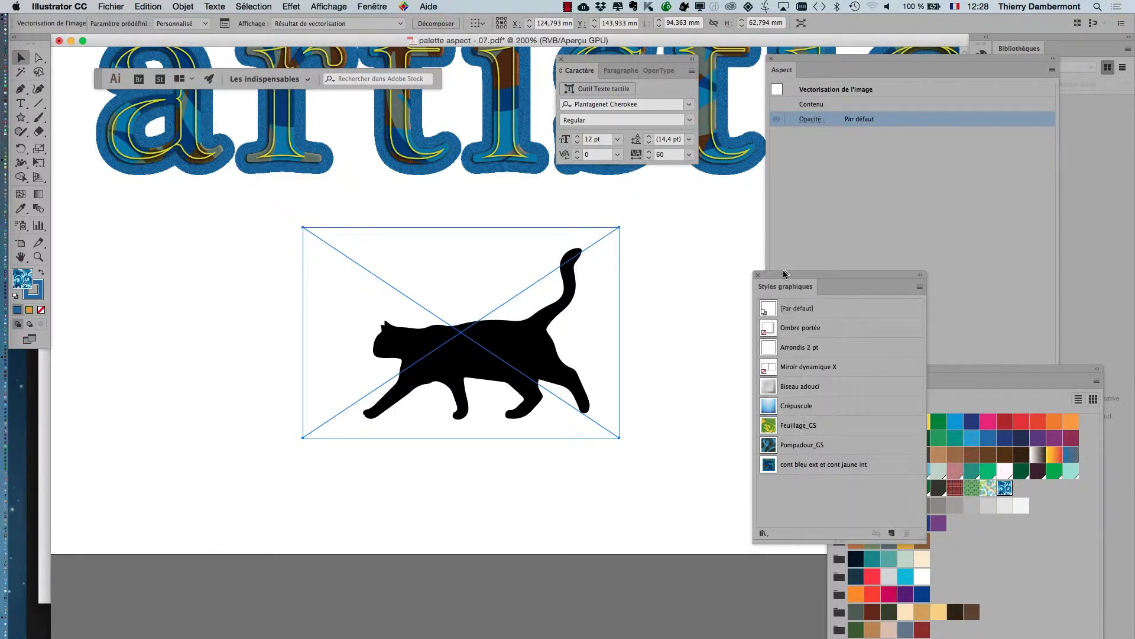
{"action": "left_click_drag", "start_coordinate": [784, 273], "coordinate": [713, 230]}
{"action": "left_click", "coordinate": [733, 417]}
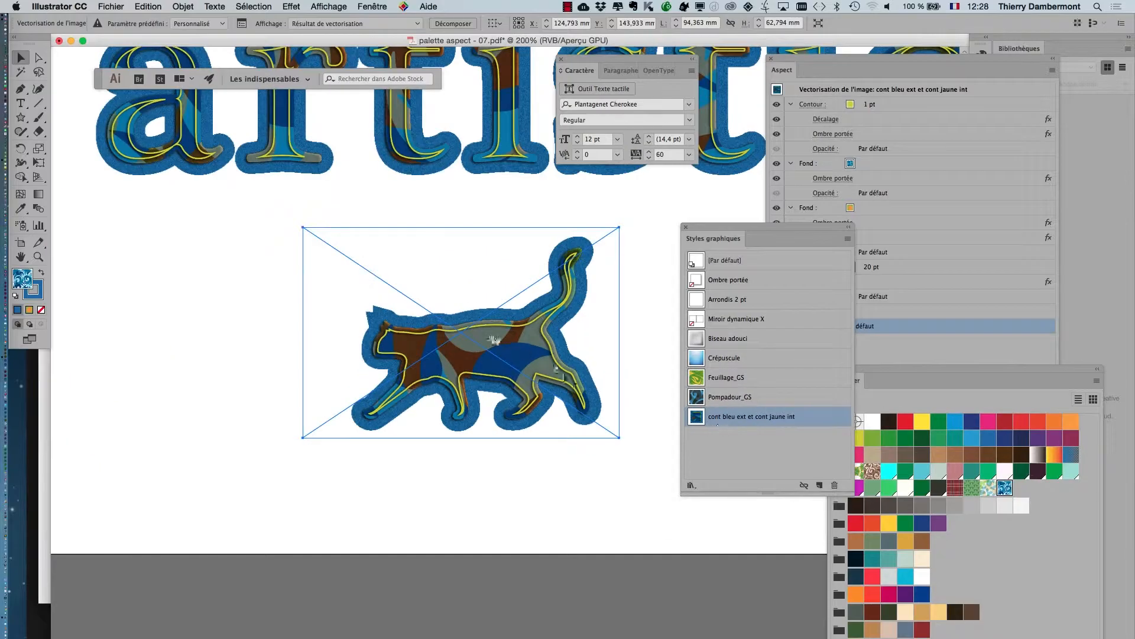
Set the weight of the cat's outer blue stroke to 6 pt in its appearance.
{"action": "left_click_drag", "start_coordinate": [494, 340], "coordinate": [379, 333]}
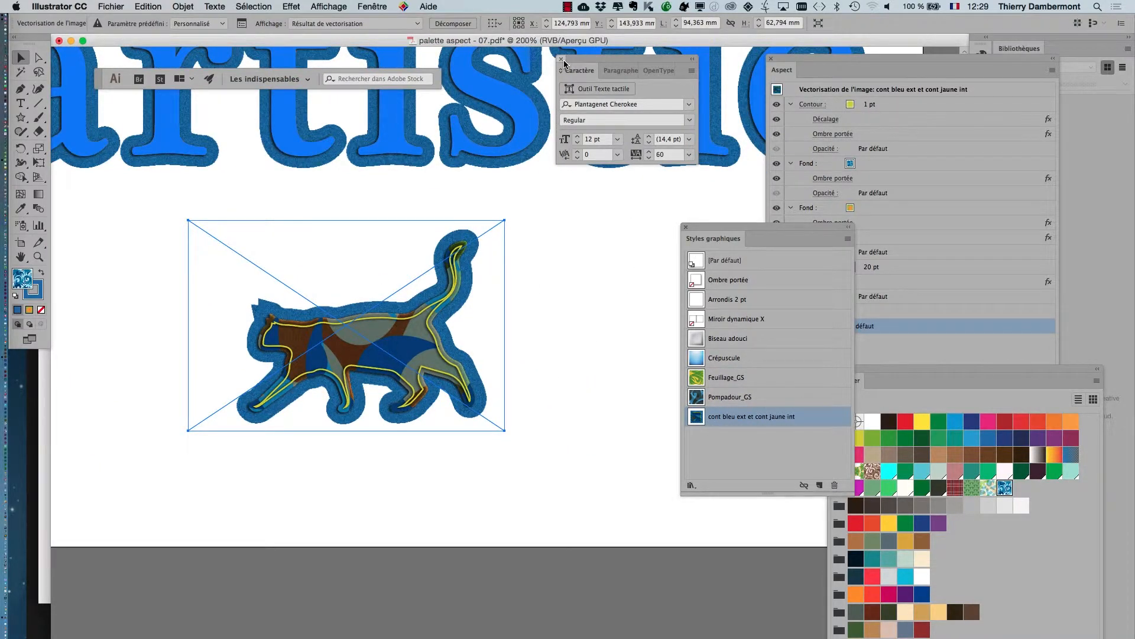
{"action": "left_click_drag", "start_coordinate": [797, 76], "coordinate": [564, 89]}
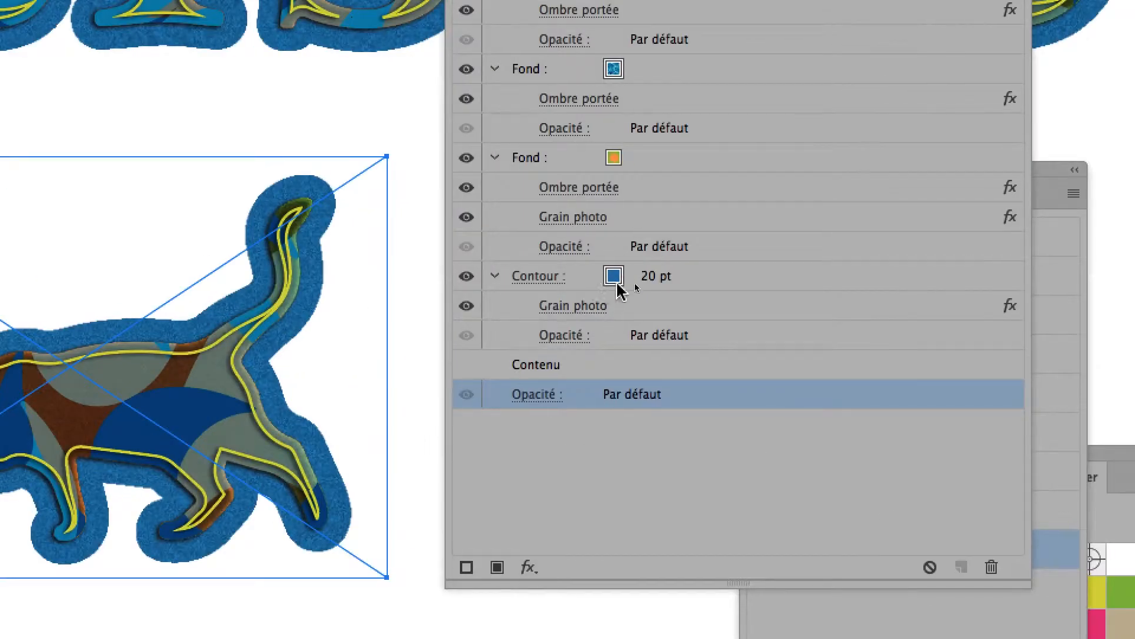
{"action": "left_click", "coordinate": [668, 283]}
{"action": "left_click", "coordinate": [633, 283]}
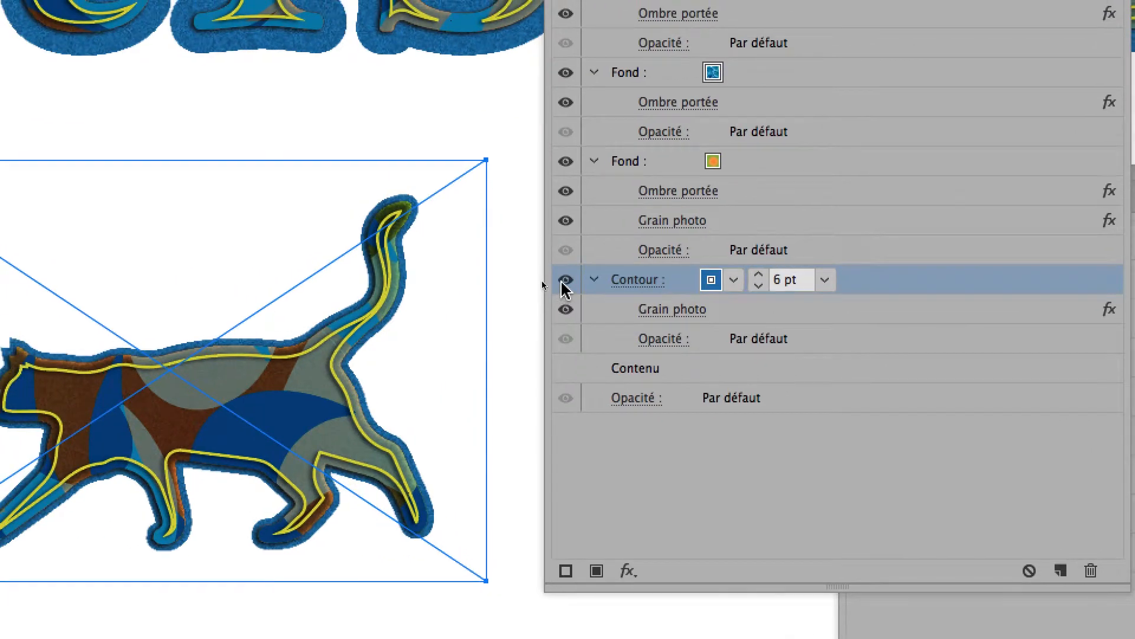
Hide the cat's outer blue stroke and select the "artistic" text above it.
{"action": "left_click", "coordinate": [479, 255]}
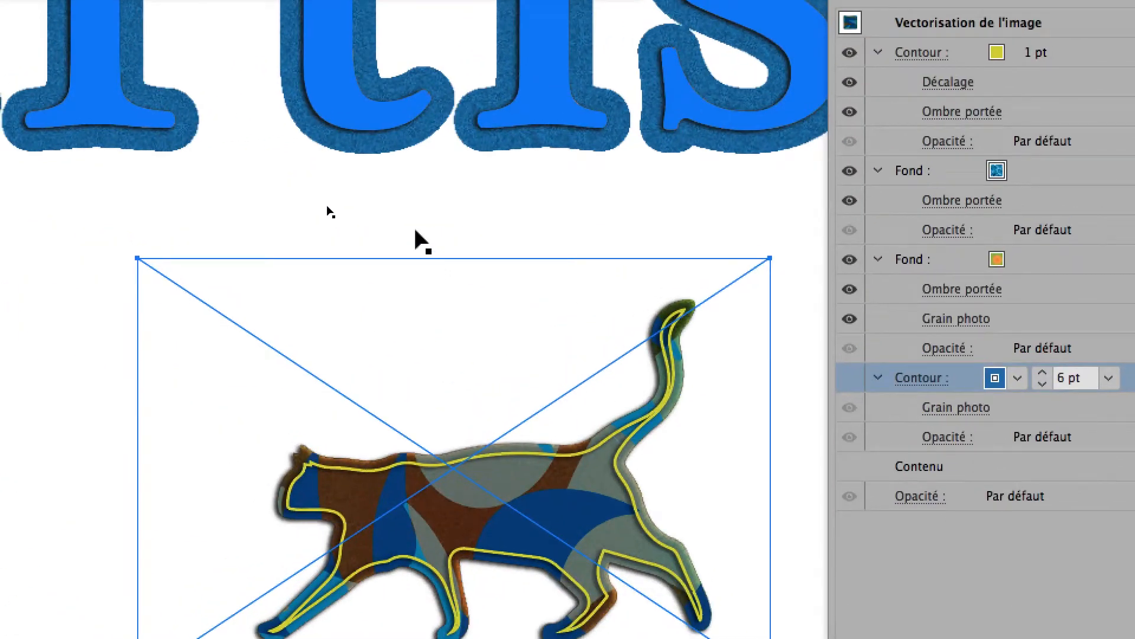
{"action": "left_click", "coordinate": [415, 230]}
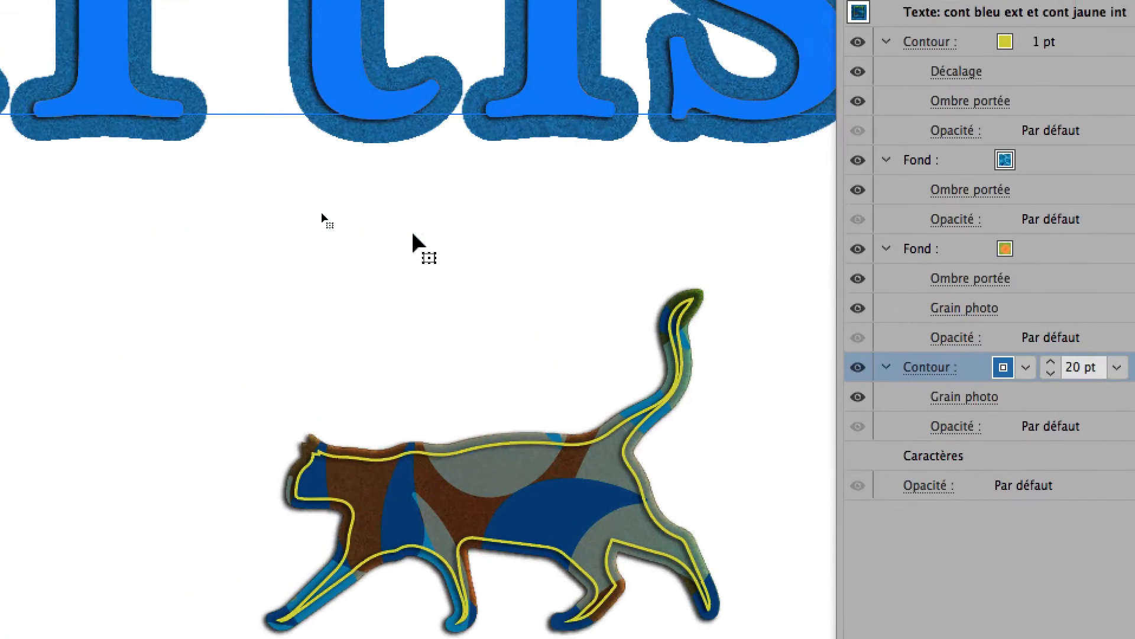
Save the traced cat's current appearance, without the outer blue stroke, as a new graphic style.
{"action": "left_click", "coordinate": [423, 259]}
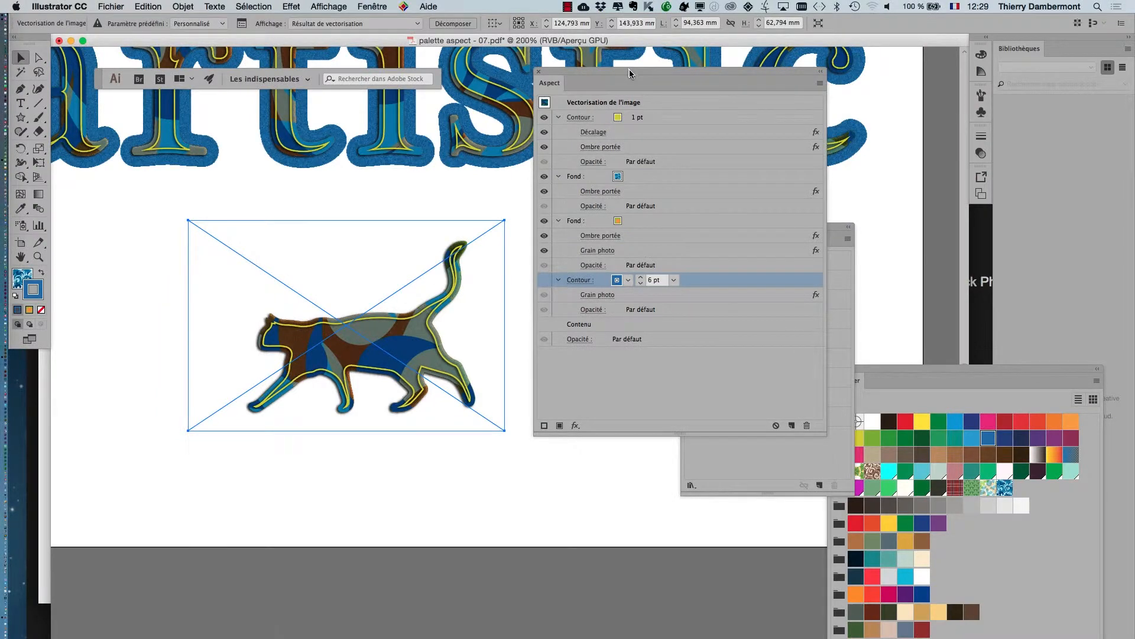
{"action": "left_click_drag", "start_coordinate": [629, 74], "coordinate": [334, 514]}
{"action": "left_click_drag", "start_coordinate": [740, 232], "coordinate": [599, 164]}
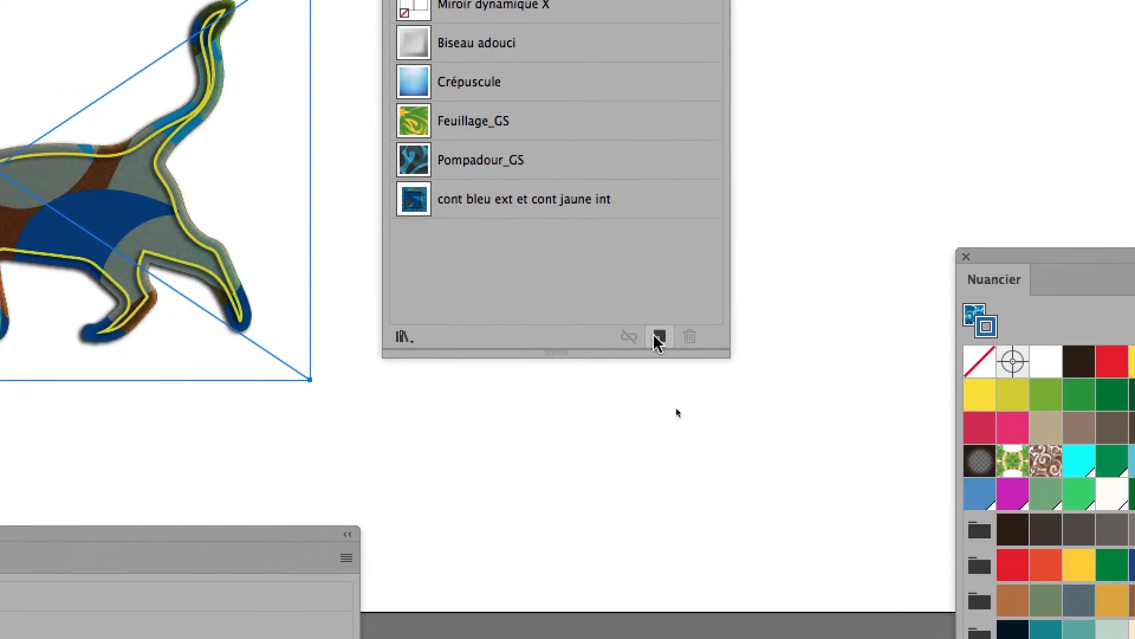
{"action": "left_click", "coordinate": [754, 633]}
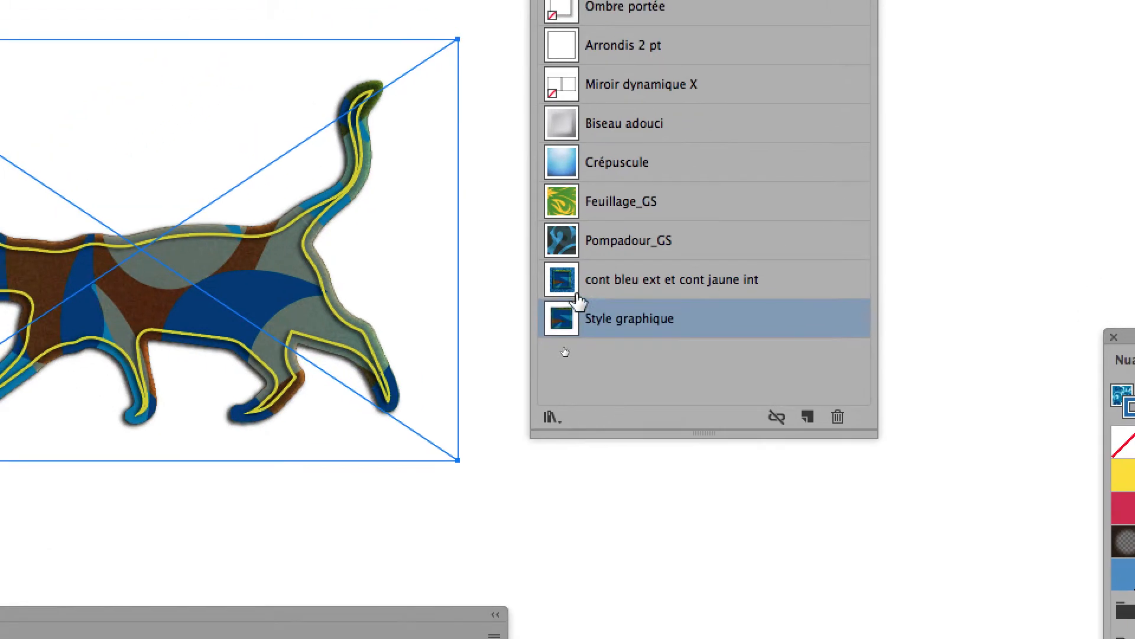
Apply "cont bleu ext et cont jaune int" and "Style graphique" to the cat alternately for comparison, ending with "Style graphique".
{"action": "left_click", "coordinate": [513, 247]}
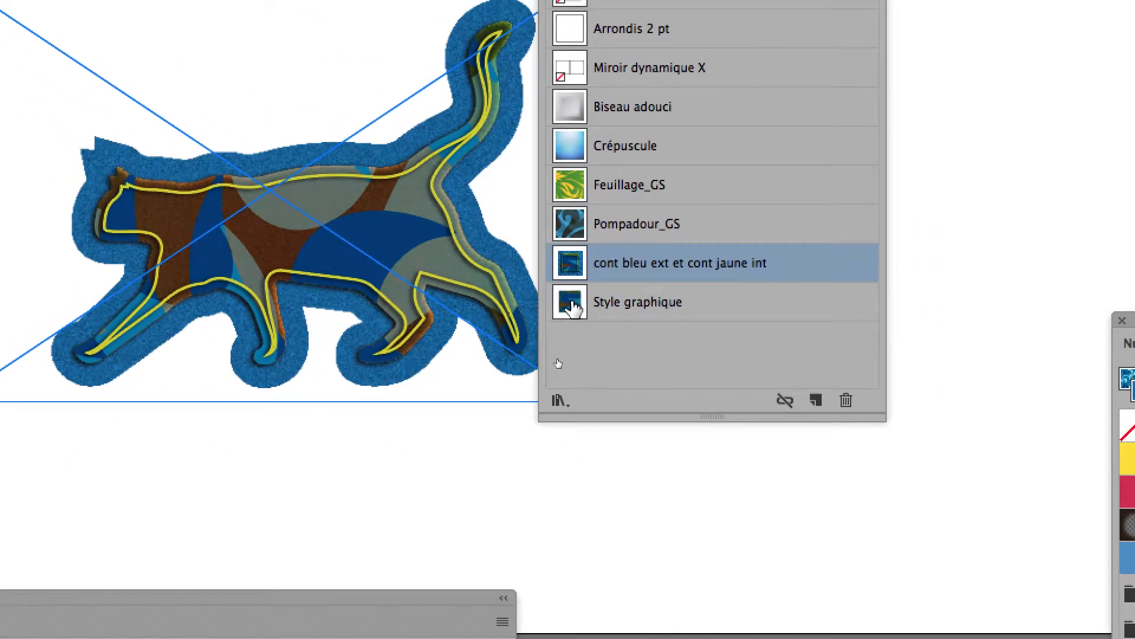
{"action": "left_click", "coordinate": [628, 323]}
{"action": "left_click", "coordinate": [571, 263]}
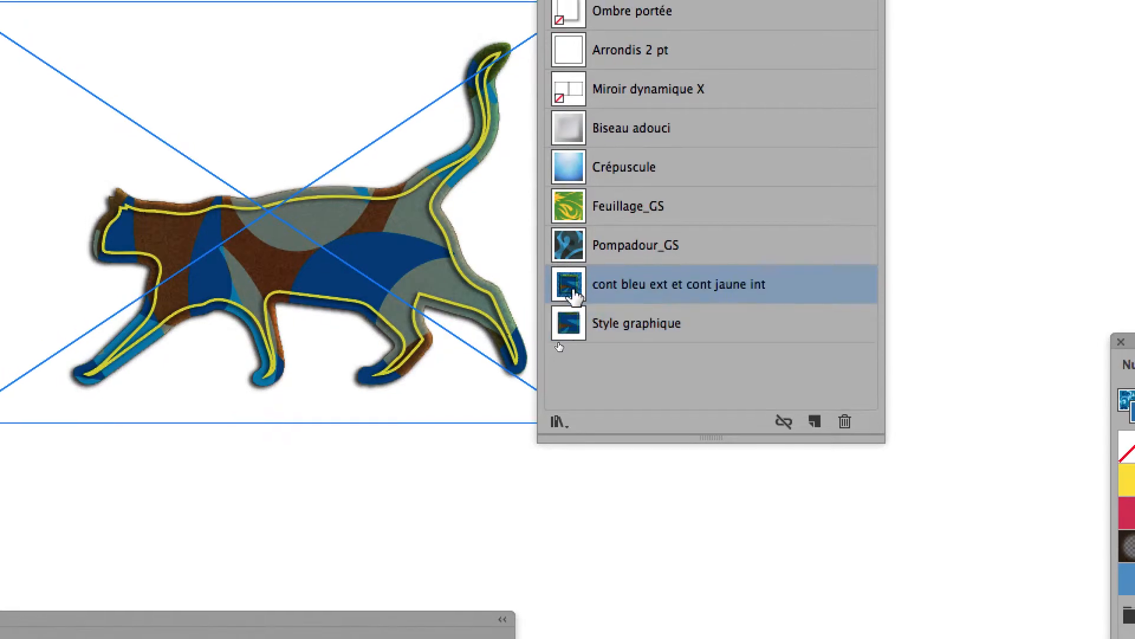
{"action": "left_click", "coordinate": [571, 303]}
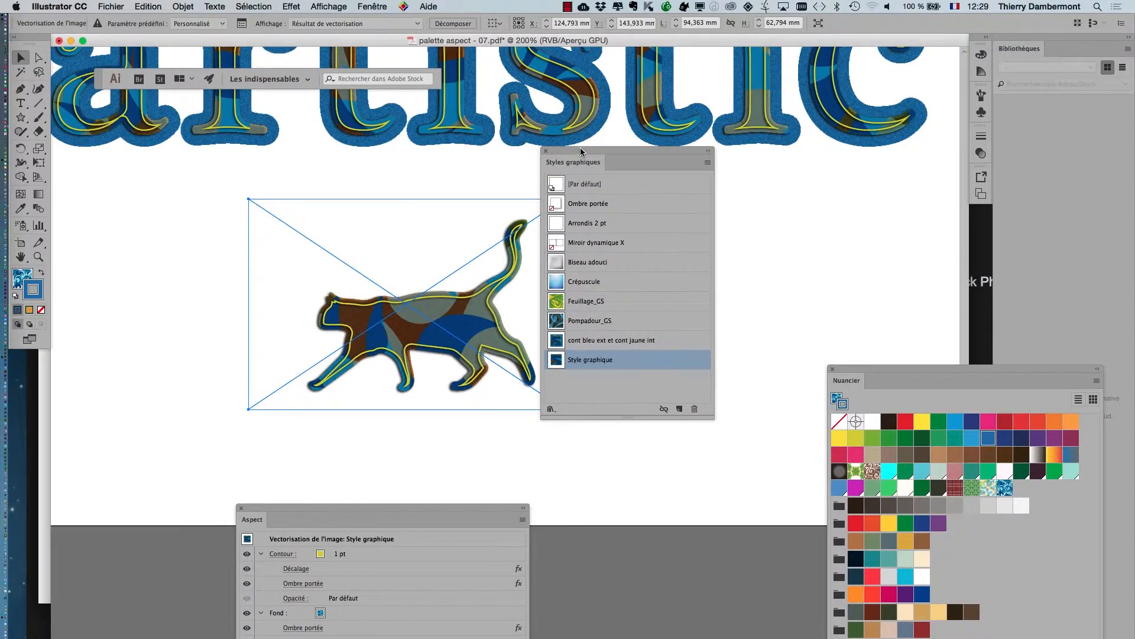
{"action": "left_click_drag", "start_coordinate": [580, 151], "coordinate": [859, 248]}
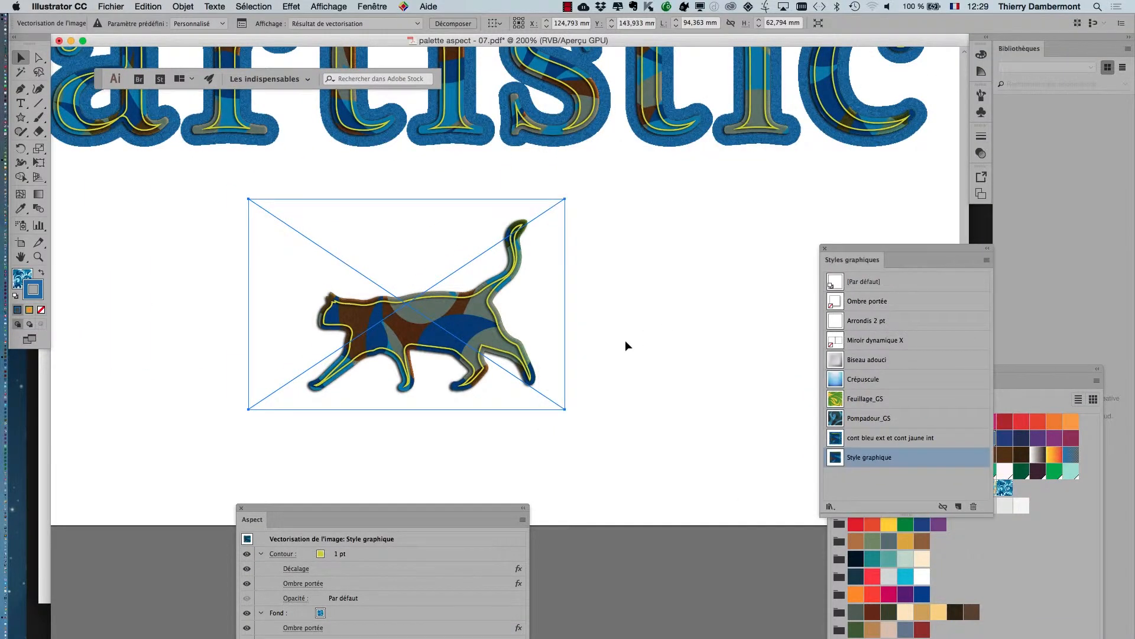
Try enlarging the cat about its center to about 194 × 129 mm with Free Transform.
{"action": "scroll", "coordinate": [628, 343], "scroll_direction": "down", "scroll_amount": 1}
{"action": "scroll", "coordinate": [628, 343], "scroll_direction": "down", "scroll_amount": 1}
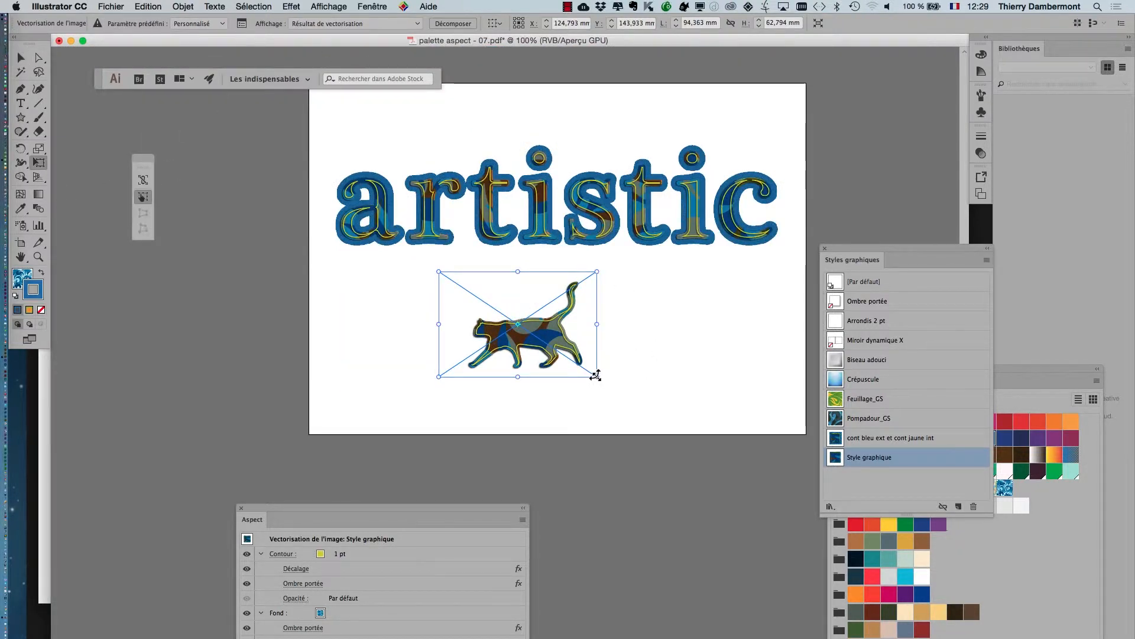
{"action": "left_click_drag", "start_coordinate": [686, 424], "coordinate": [678, 425]}
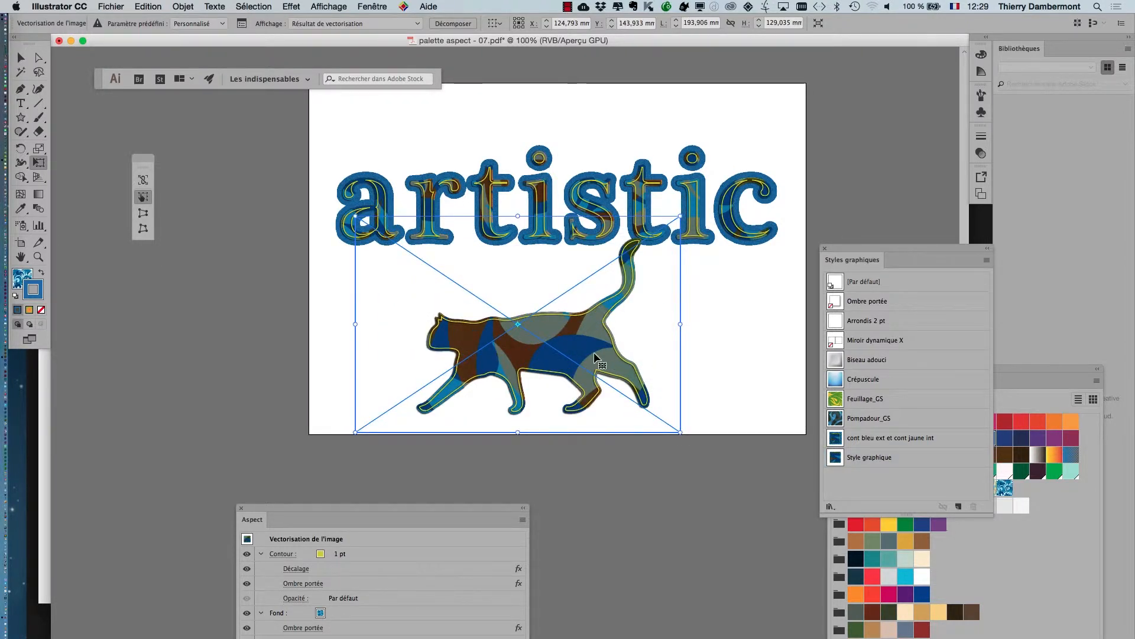
{"action": "key", "text": "super+z"}
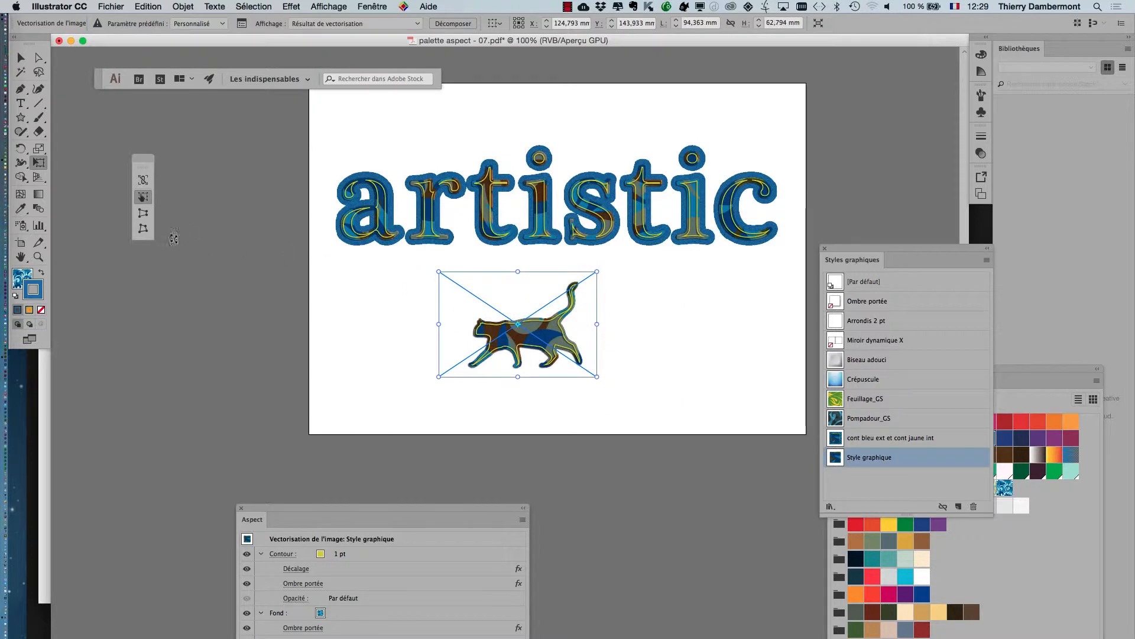
Enlarge the cat proportionally about its center with Free Transform and deselect it.
{"action": "left_click_drag", "start_coordinate": [37, 40], "coordinate": [358, 147]}
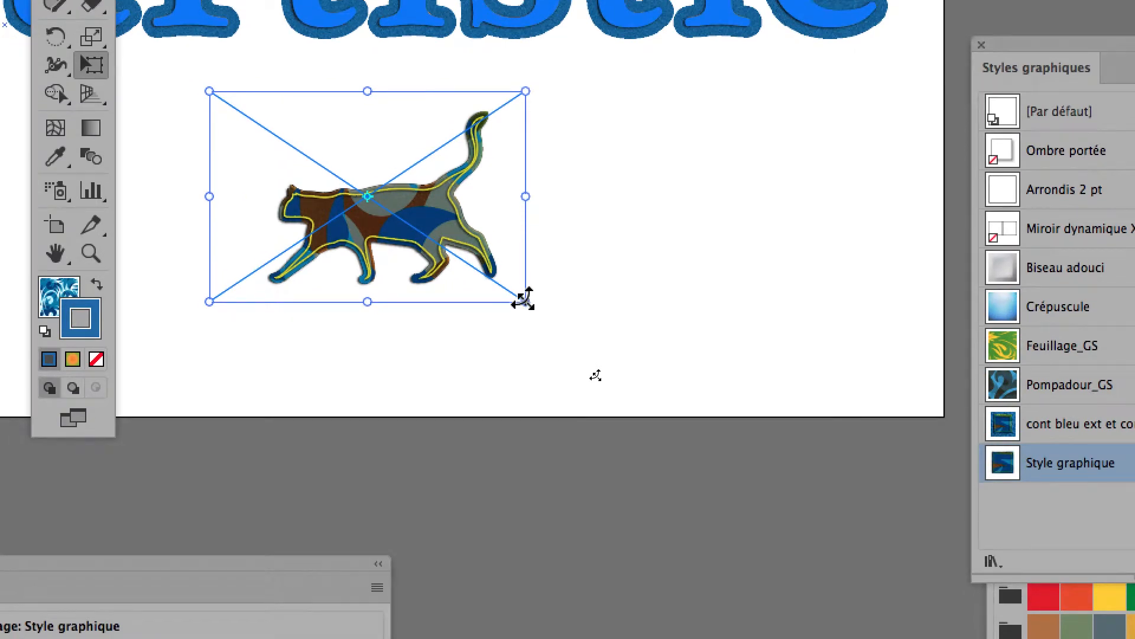
{"action": "left_click_drag", "start_coordinate": [523, 299], "coordinate": [710, 380]}
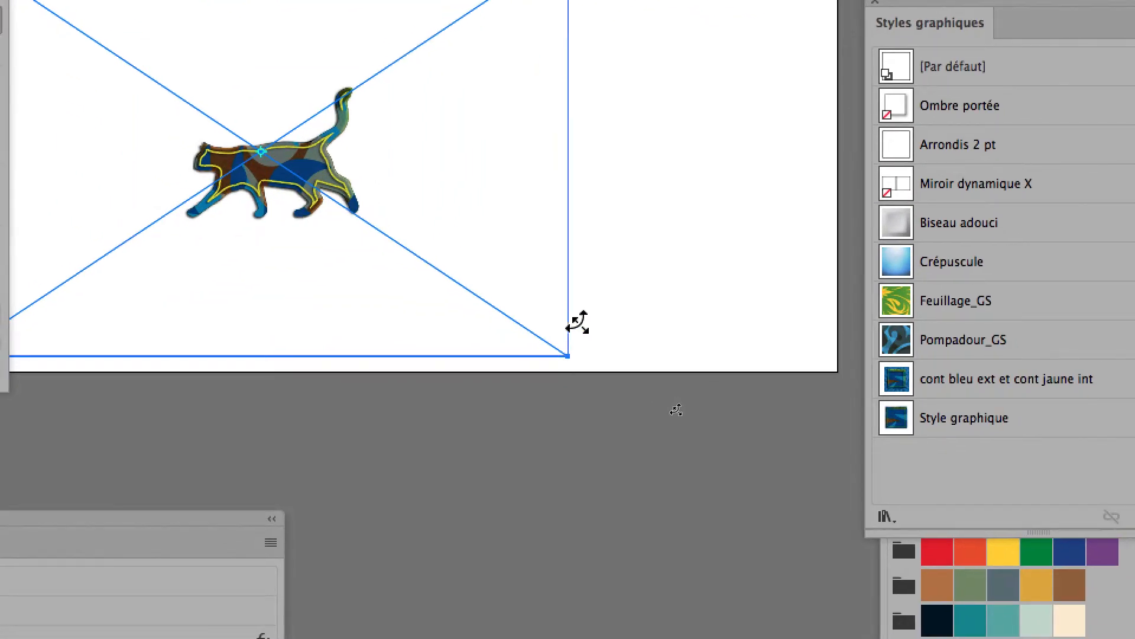
{"action": "left_click_drag", "start_coordinate": [577, 322], "coordinate": [583, 322]}
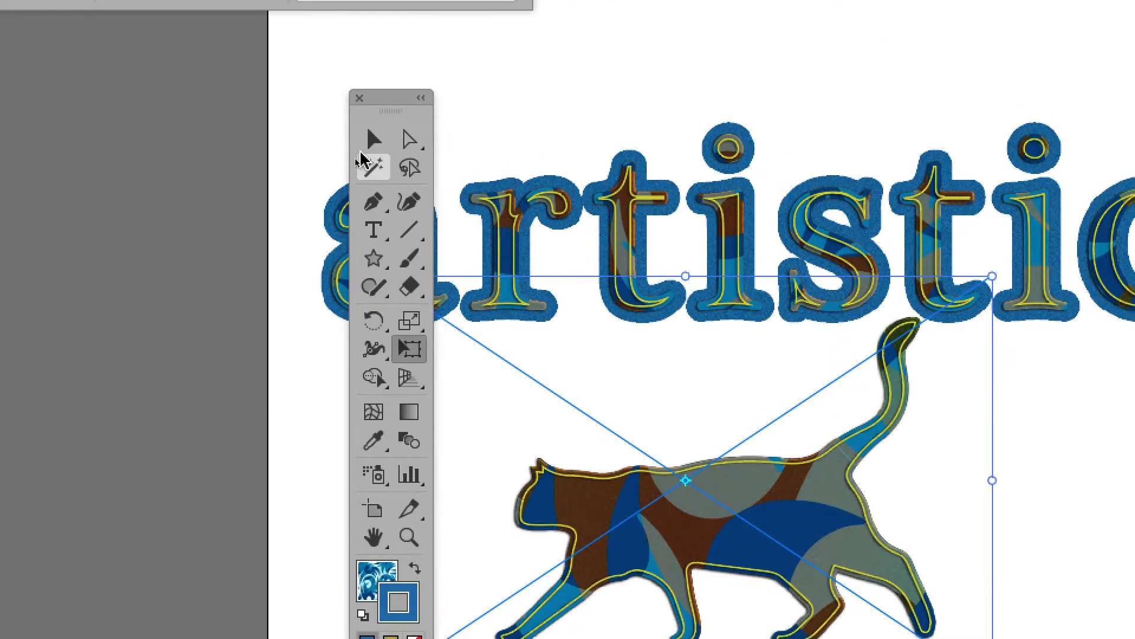
{"action": "key", "text": "v"}
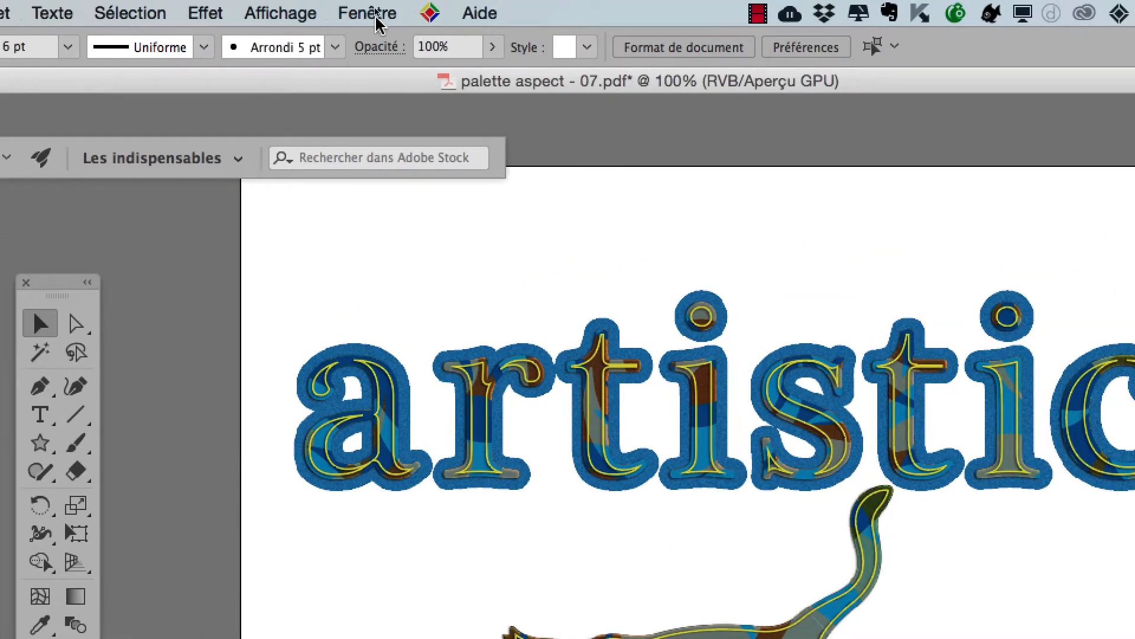
Display the Transformation settings and restrict transformations to the object only (Transformer l'objet).
{"action": "left_click", "coordinate": [372, 12]}
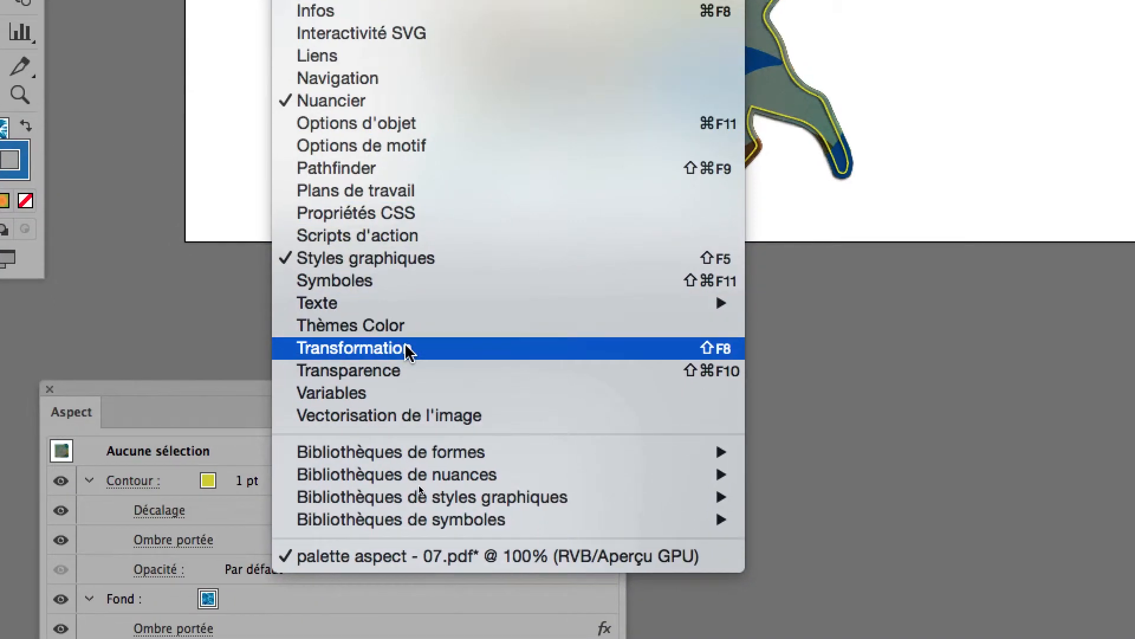
{"action": "left_click", "coordinate": [444, 358]}
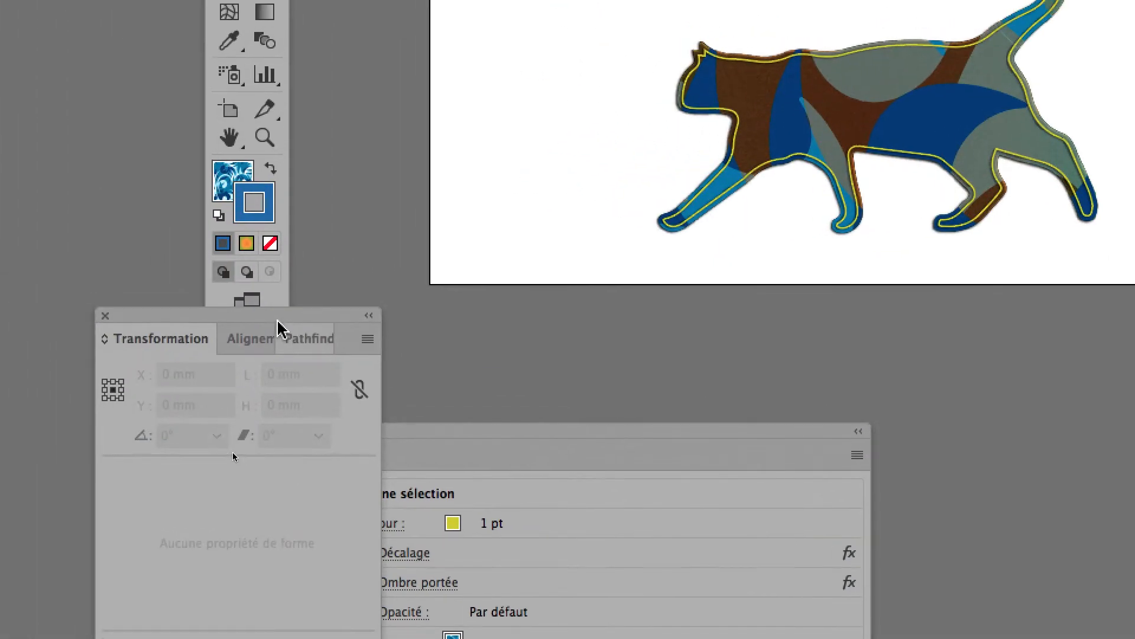
{"action": "left_click_drag", "start_coordinate": [279, 318], "coordinate": [631, 203]}
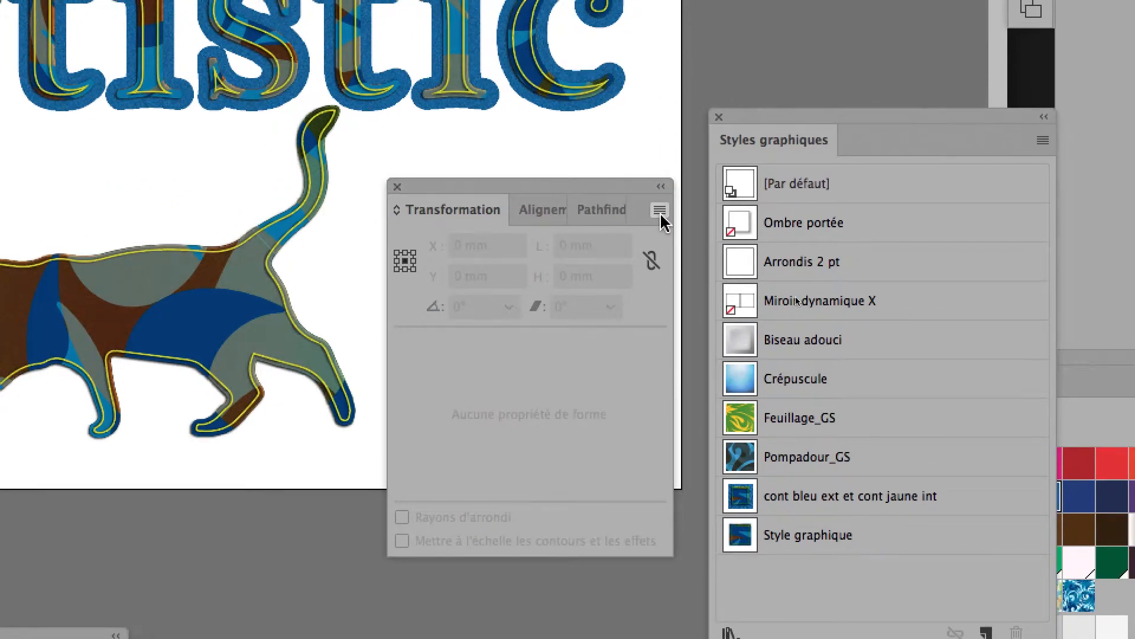
{"action": "left_click", "coordinate": [660, 210]}
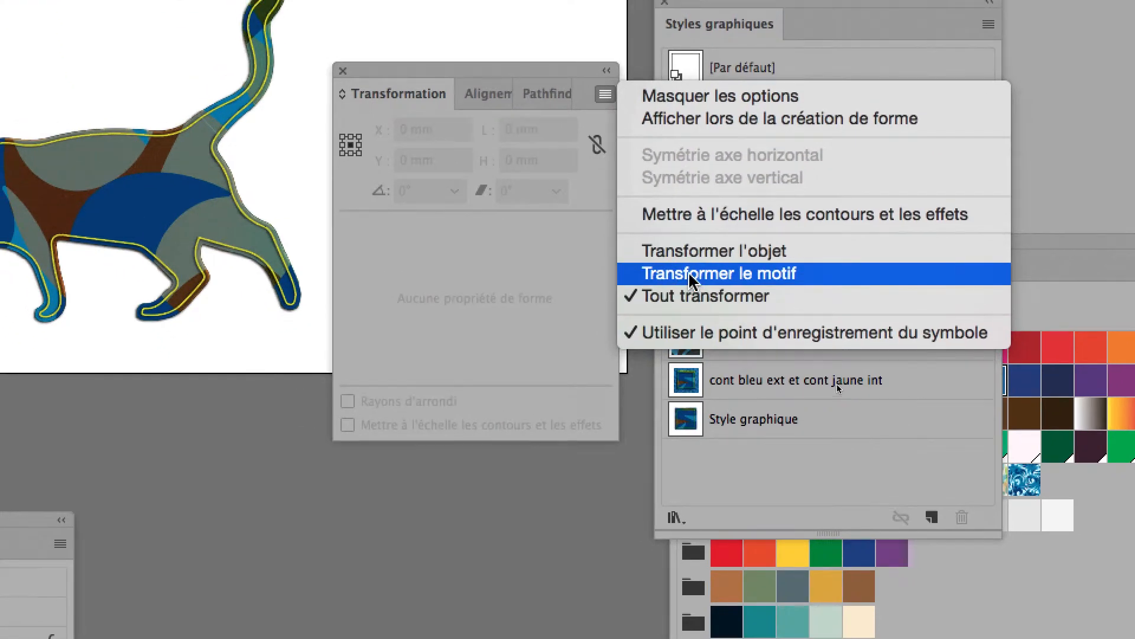
{"action": "left_click", "coordinate": [689, 264]}
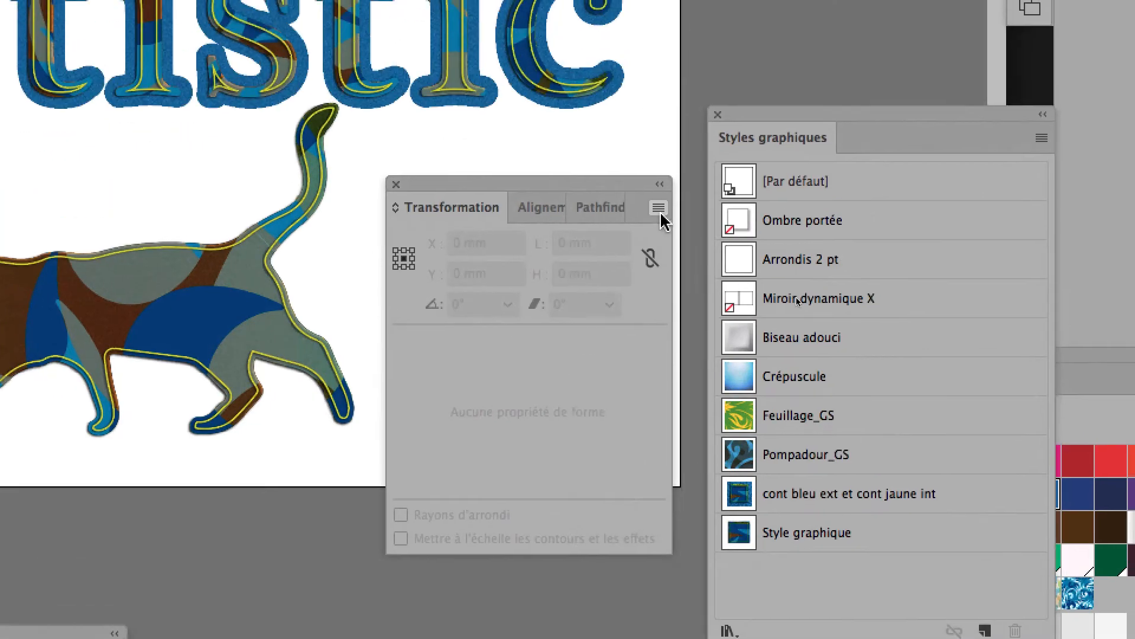
{"action": "left_click", "coordinate": [609, 104]}
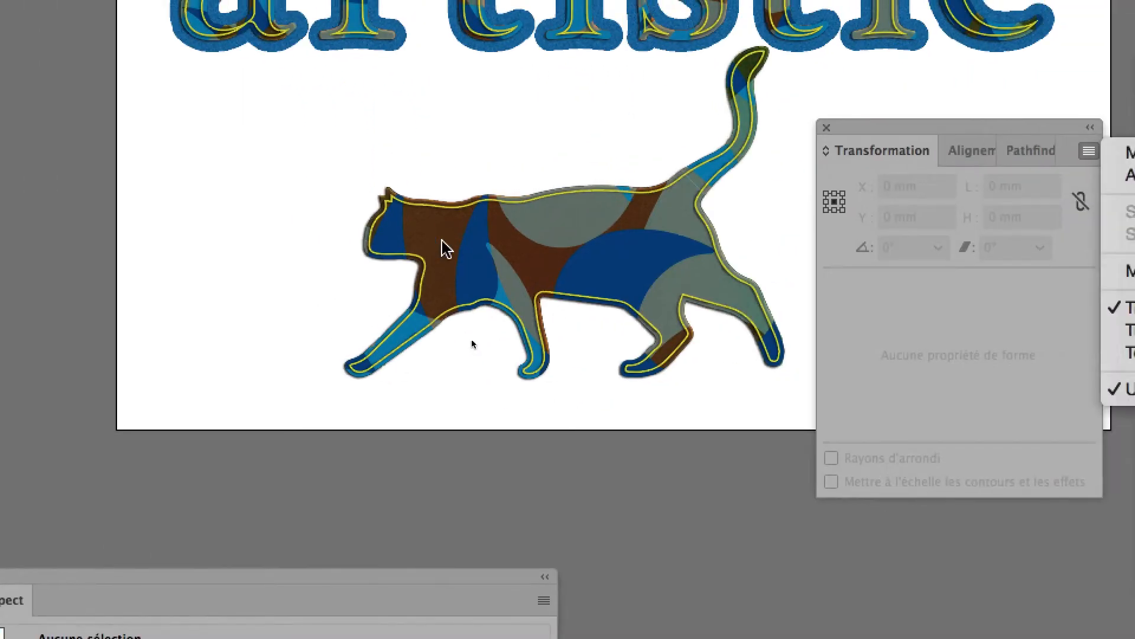
Resize the cat proportionally to about 181 × 120 mm with Free Transform.
{"action": "left_click", "coordinate": [802, 383]}
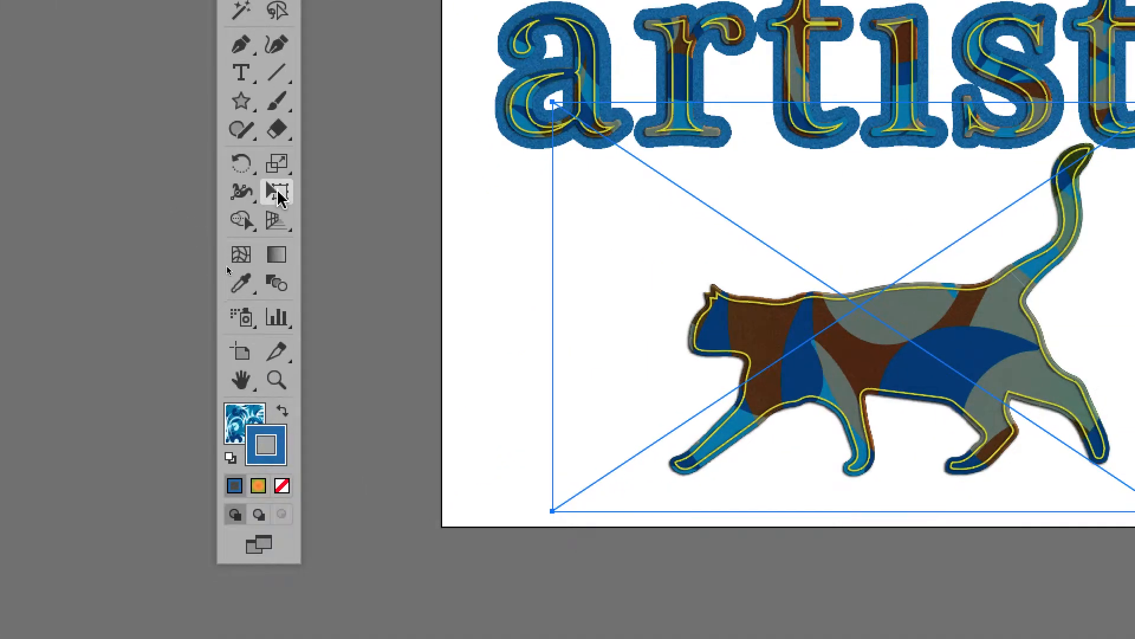
{"action": "left_click", "coordinate": [278, 193]}
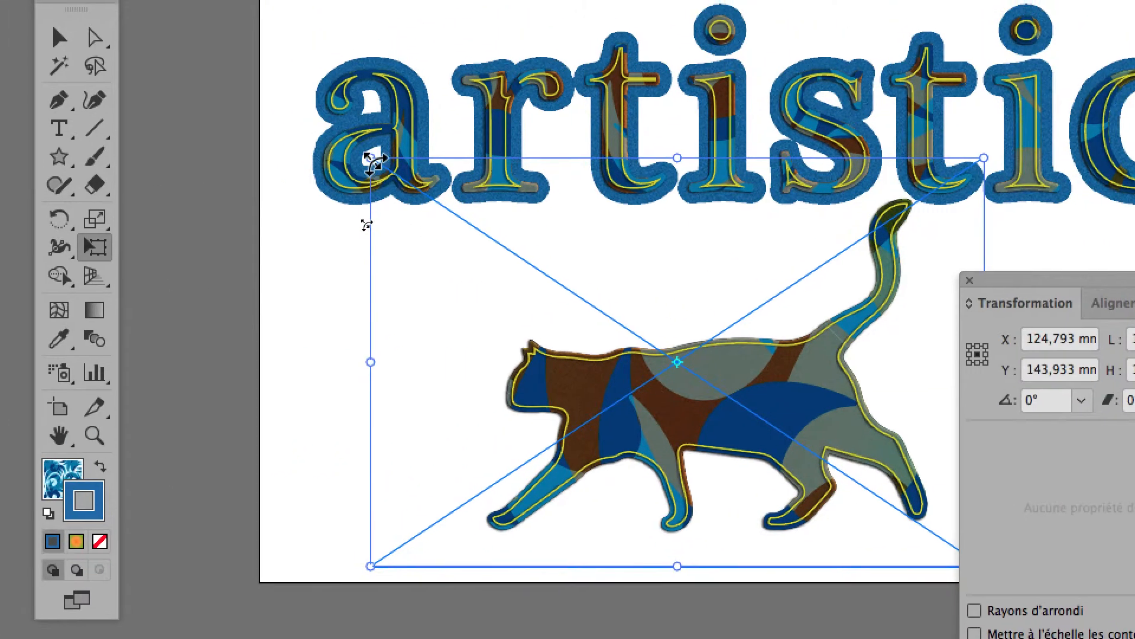
{"action": "left_click_drag", "start_coordinate": [522, 94], "coordinate": [601, 148]}
{"action": "left_click_drag", "start_coordinate": [401, 184], "coordinate": [375, 167]}
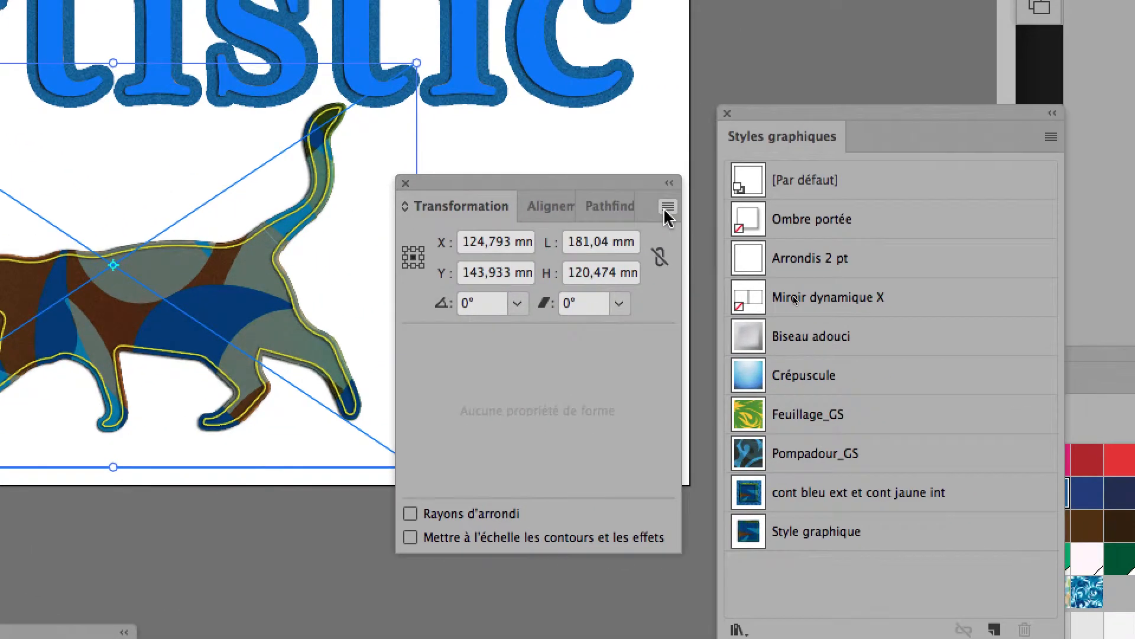
Restrict transformations to the pattern only (Transformer le motif) and resize the cat to about 186 × 124 mm.
{"action": "left_click", "coordinate": [918, 217]}
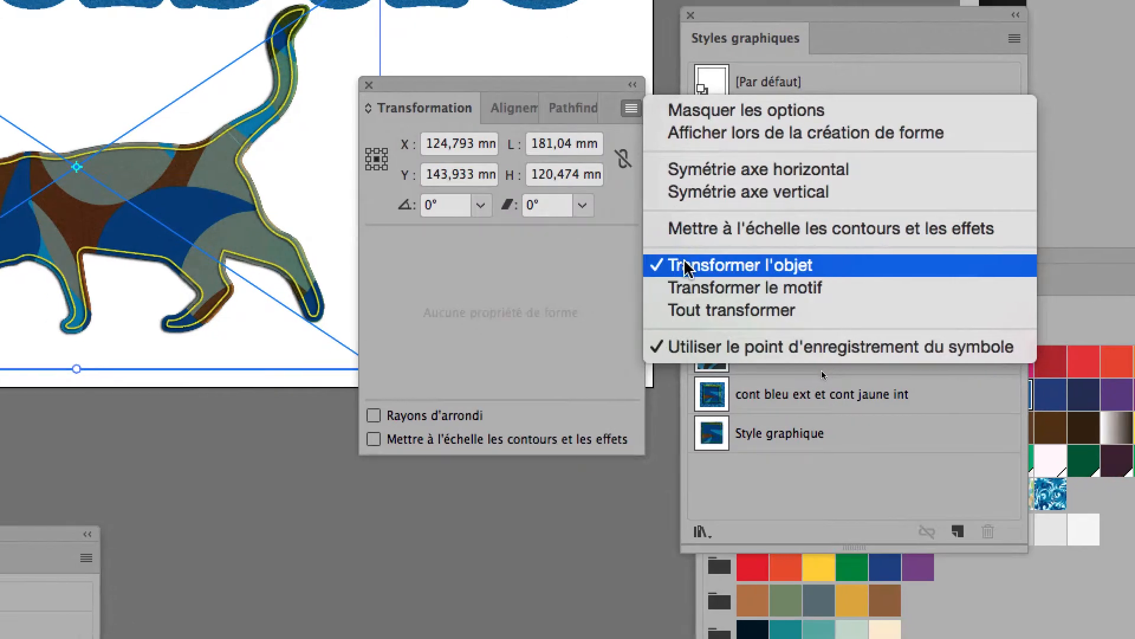
{"action": "left_click", "coordinate": [688, 289]}
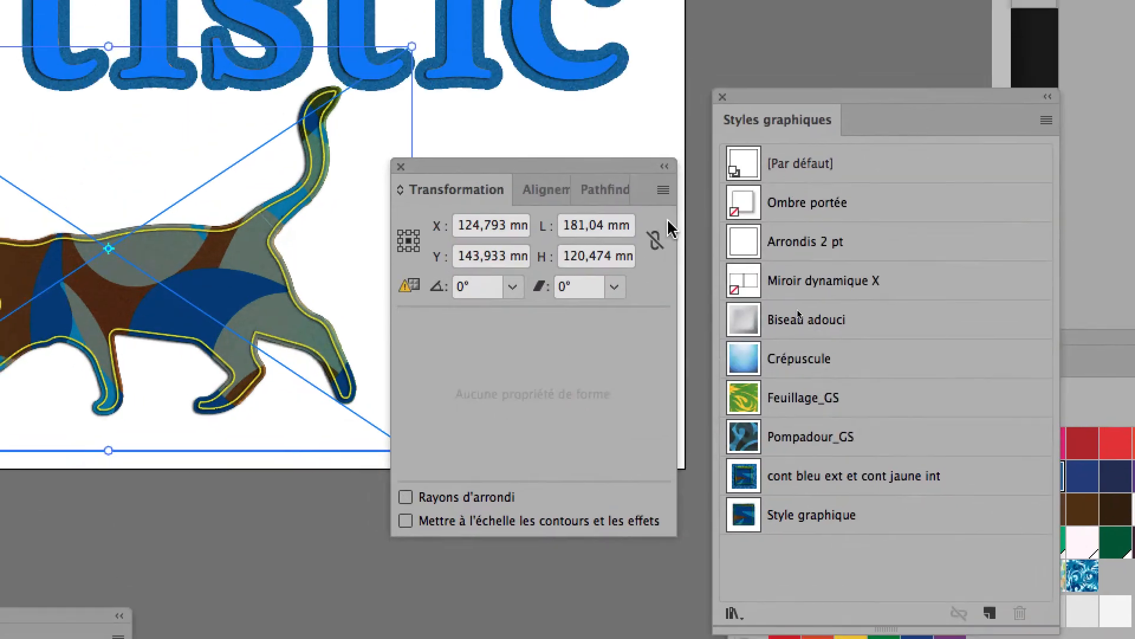
{"action": "left_click", "coordinate": [632, 98]}
{"action": "left_click", "coordinate": [632, 98]}
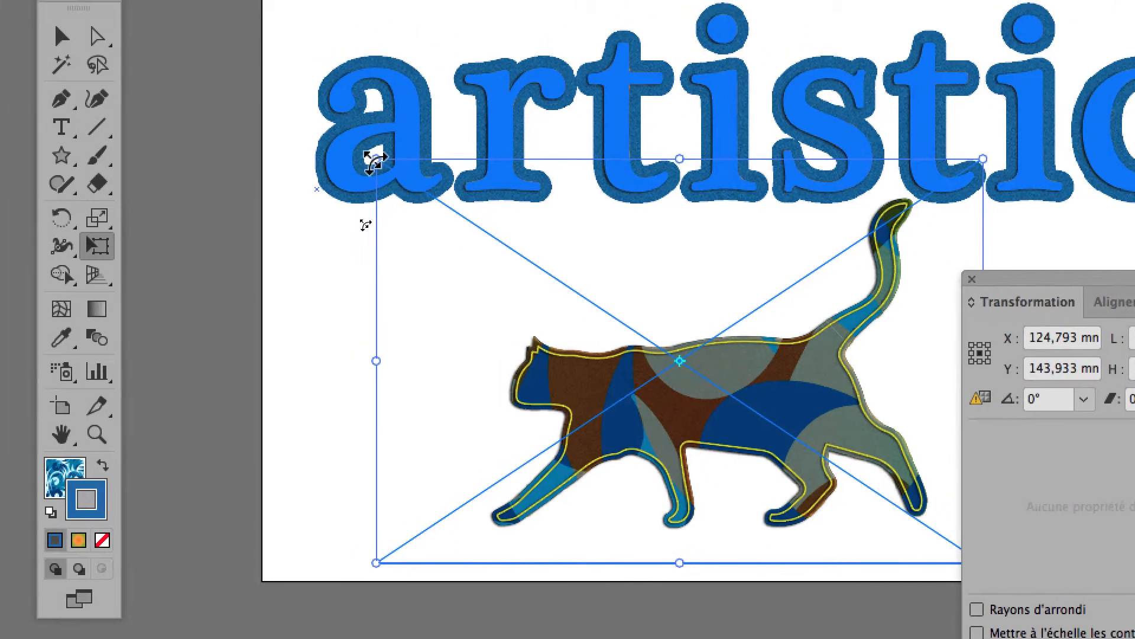
{"action": "left_click_drag", "start_coordinate": [376, 159], "coordinate": [332, 127]}
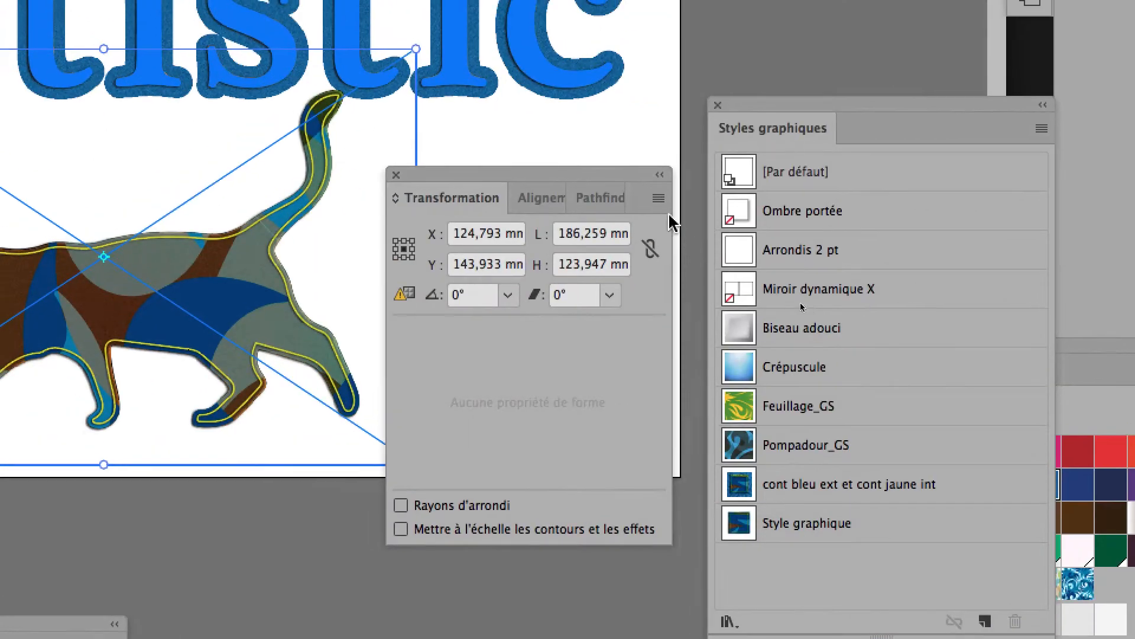
Reduce the cat to about 176 × 117 mm about its center with Free Transform.
{"action": "left_click", "coordinate": [785, 189]}
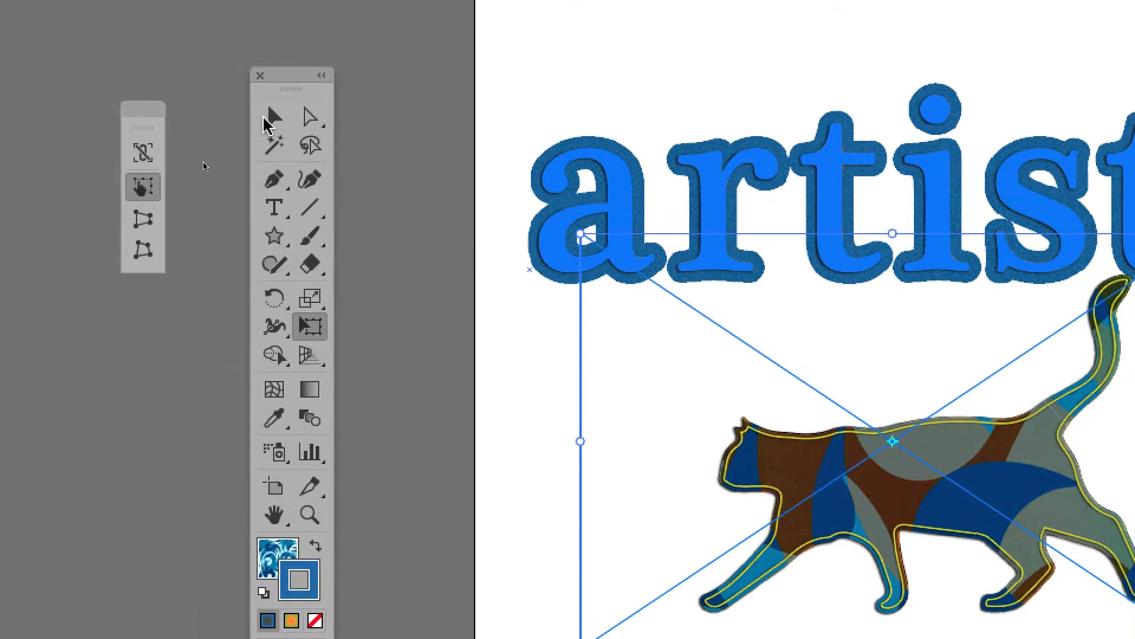
{"action": "left_click", "coordinate": [267, 120]}
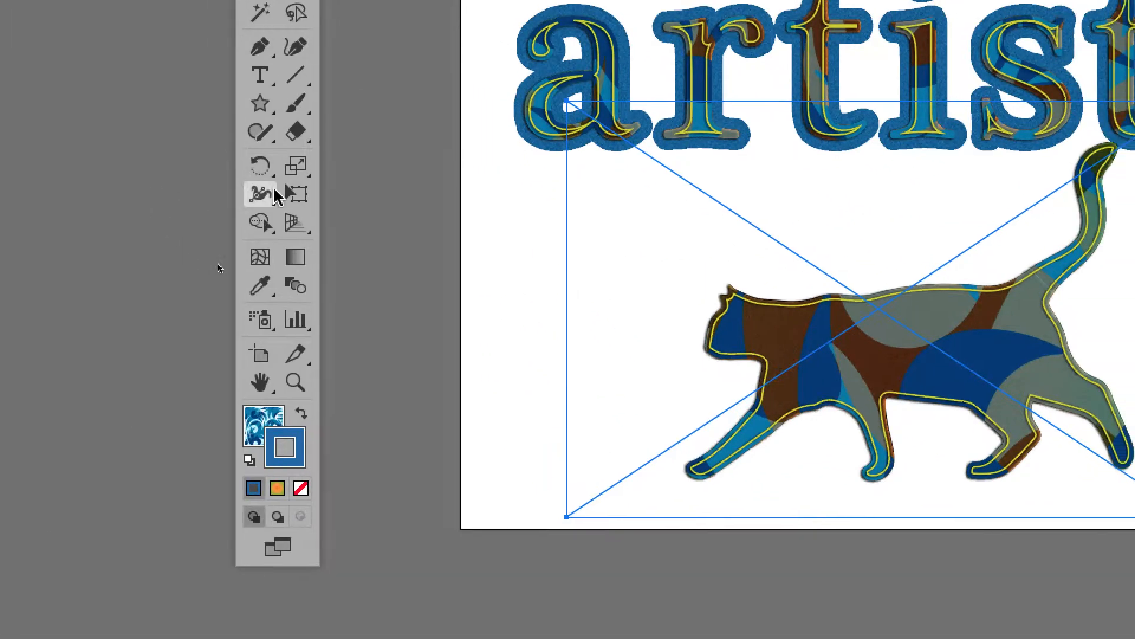
{"action": "left_click", "coordinate": [283, 194]}
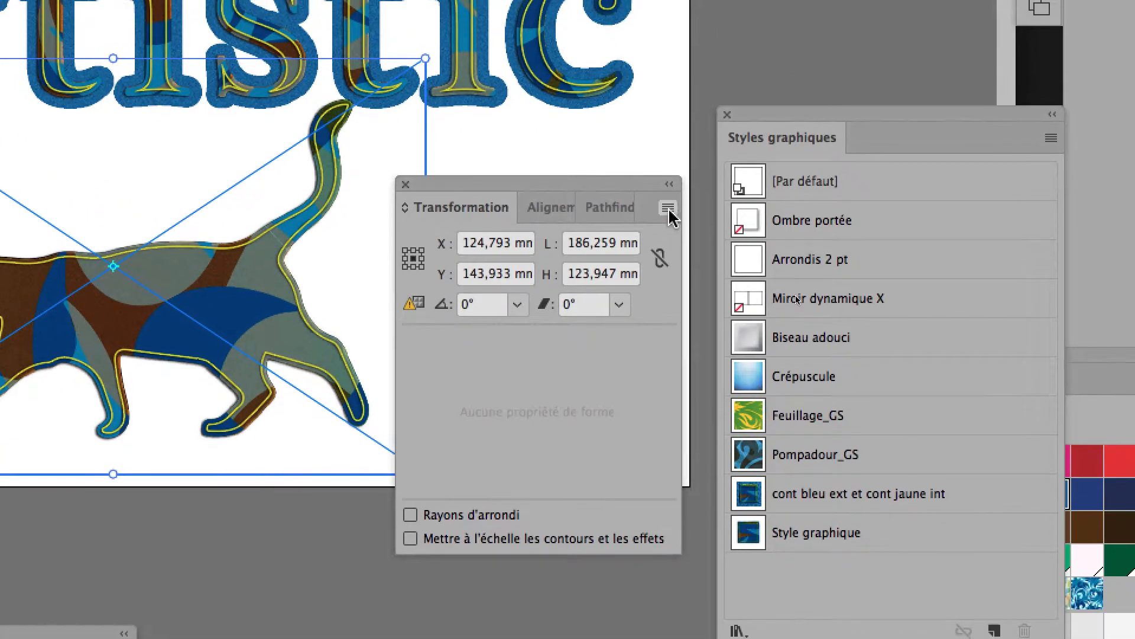
{"action": "left_click", "coordinate": [669, 210]}
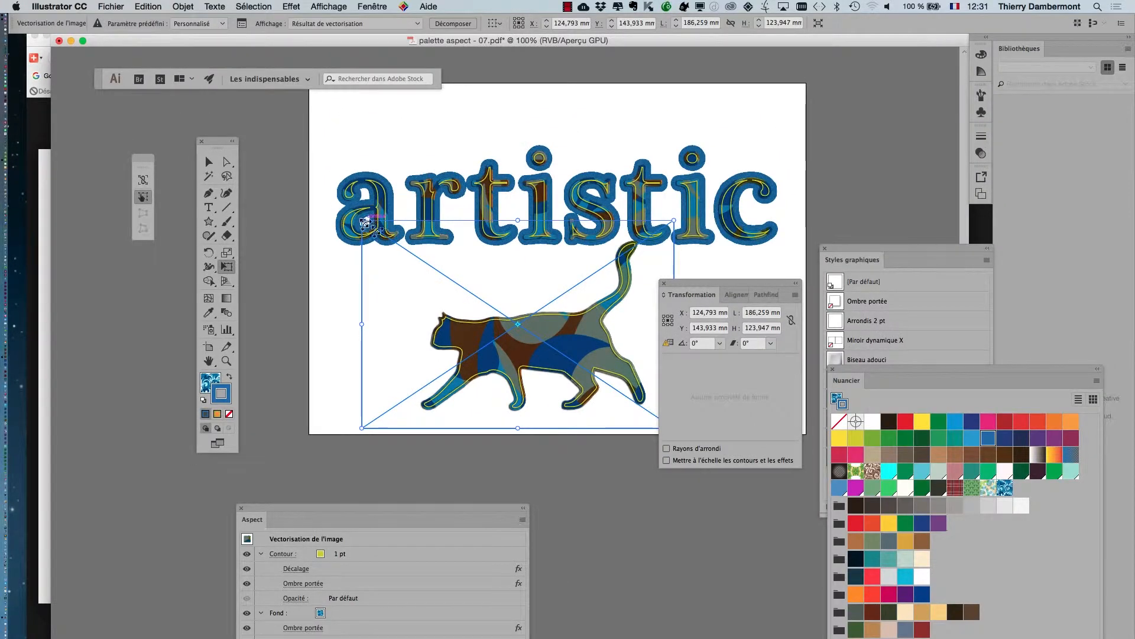
{"action": "left_click_drag", "start_coordinate": [400, 254], "coordinate": [399, 254]}
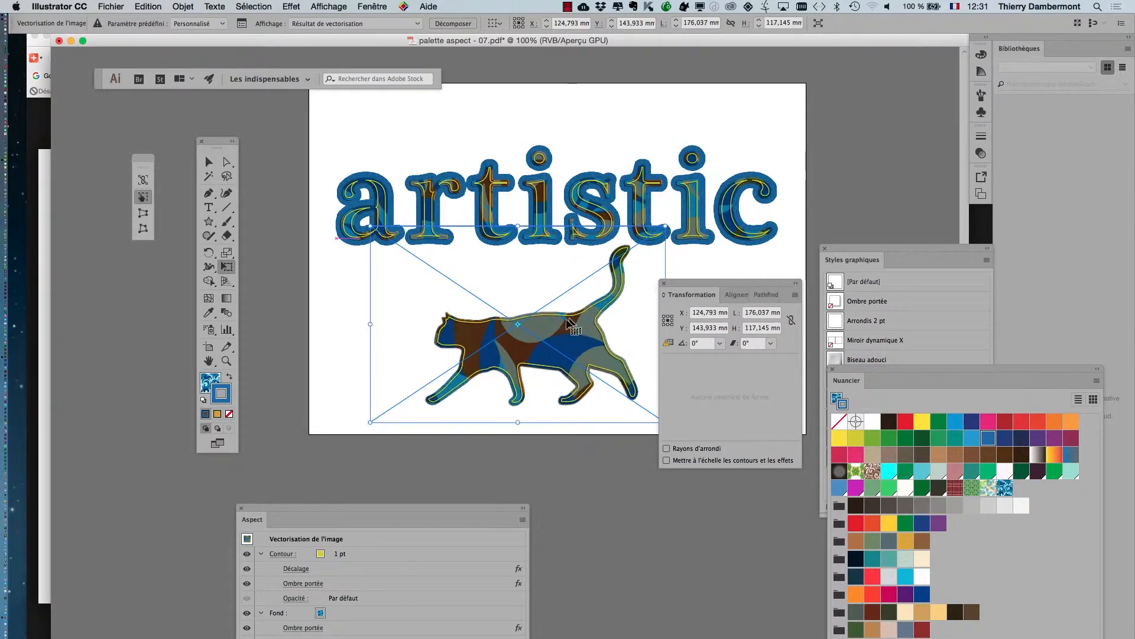
Scale only the cat's pattern uniformly to 25%, leaving object transformation off, and deselect the cat.
{"action": "scroll", "coordinate": [564, 321], "scroll_direction": "up", "scroll_amount": 1}
{"action": "left_click_drag", "start_coordinate": [699, 285], "coordinate": [747, 491]}
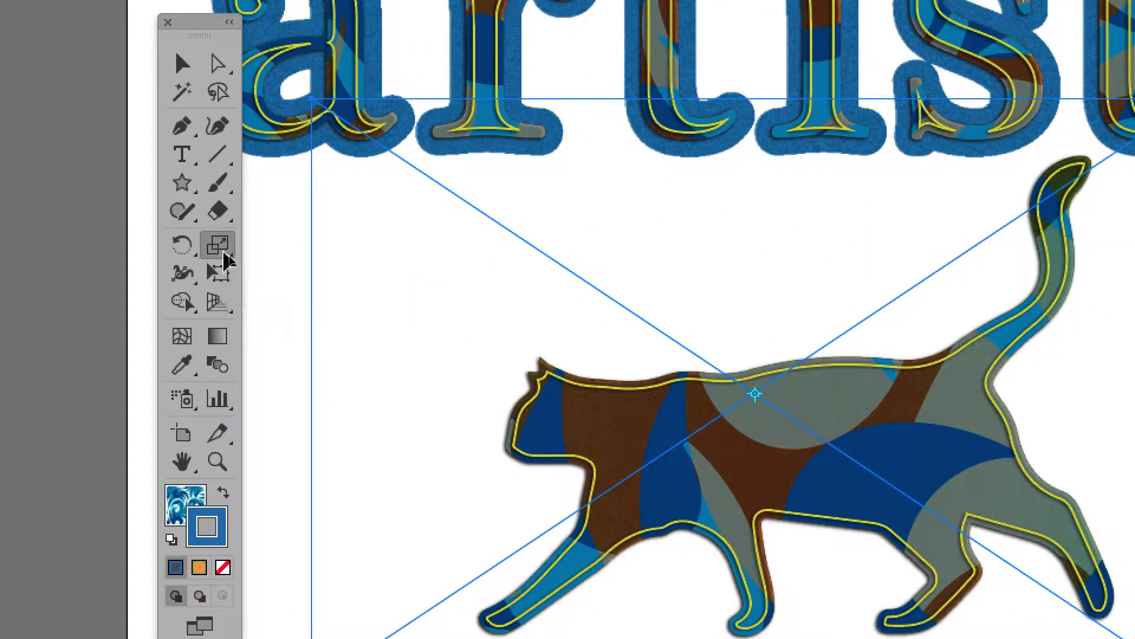
{"action": "double_click", "coordinate": [218, 245]}
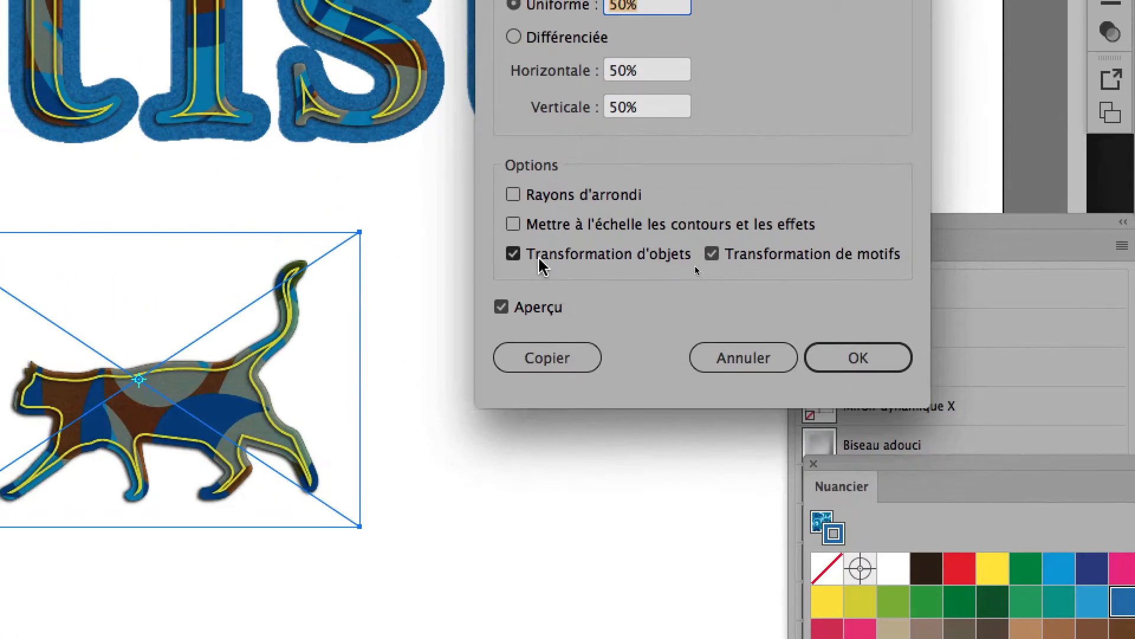
{"action": "left_click", "coordinate": [539, 259]}
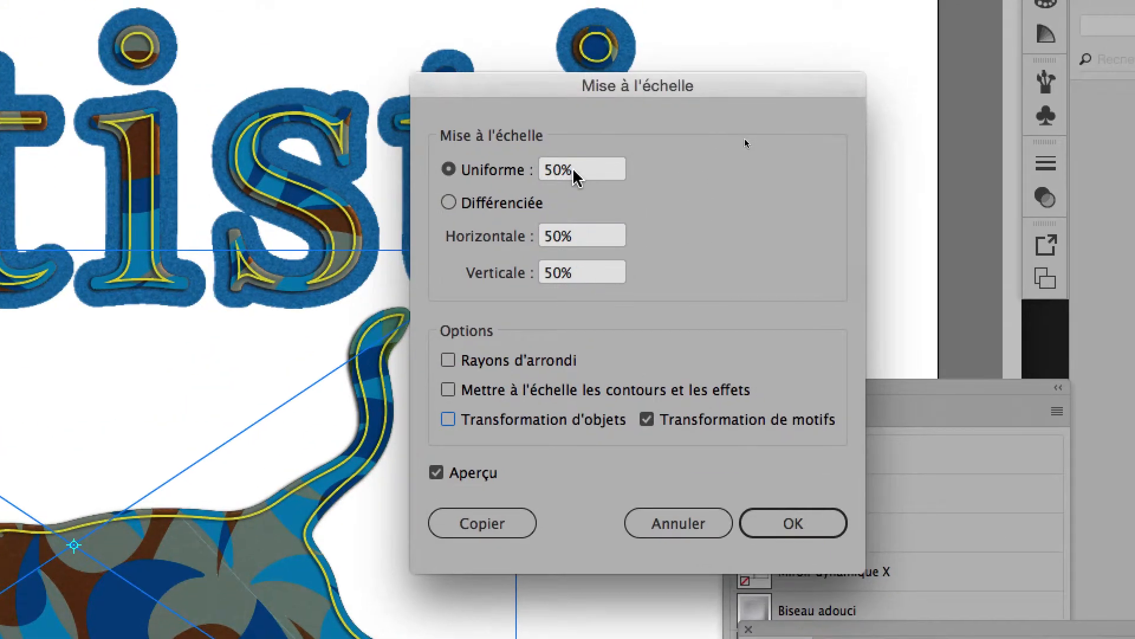
{"action": "left_click_drag", "start_coordinate": [591, 168], "coordinate": [537, 168]}
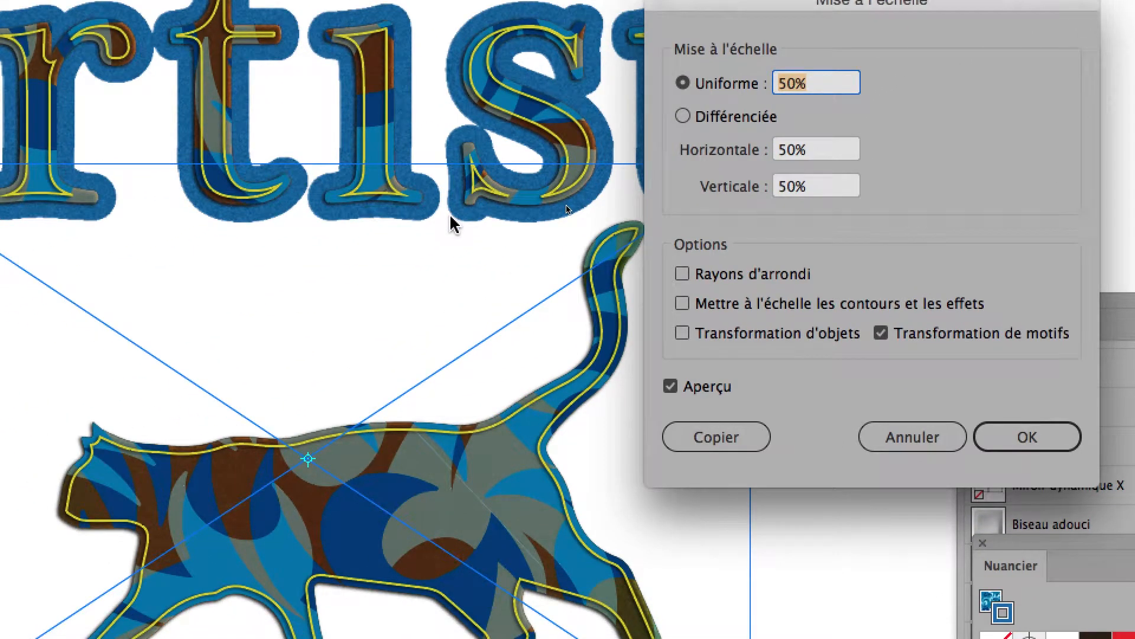
{"action": "key", "text": "Tab"}
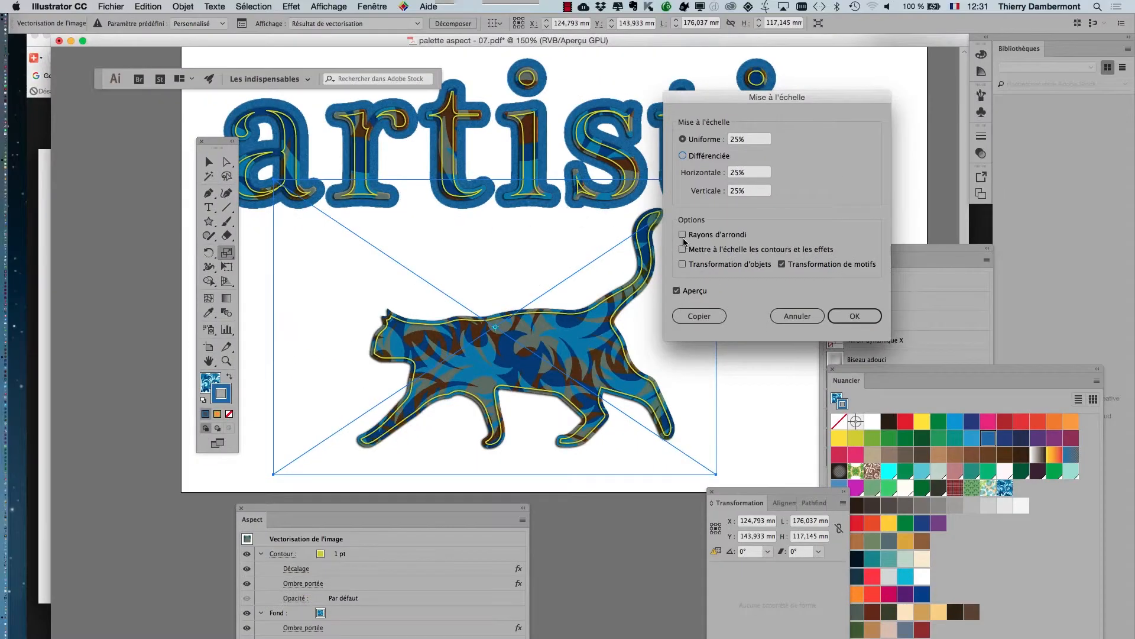
{"action": "left_click", "coordinate": [854, 314]}
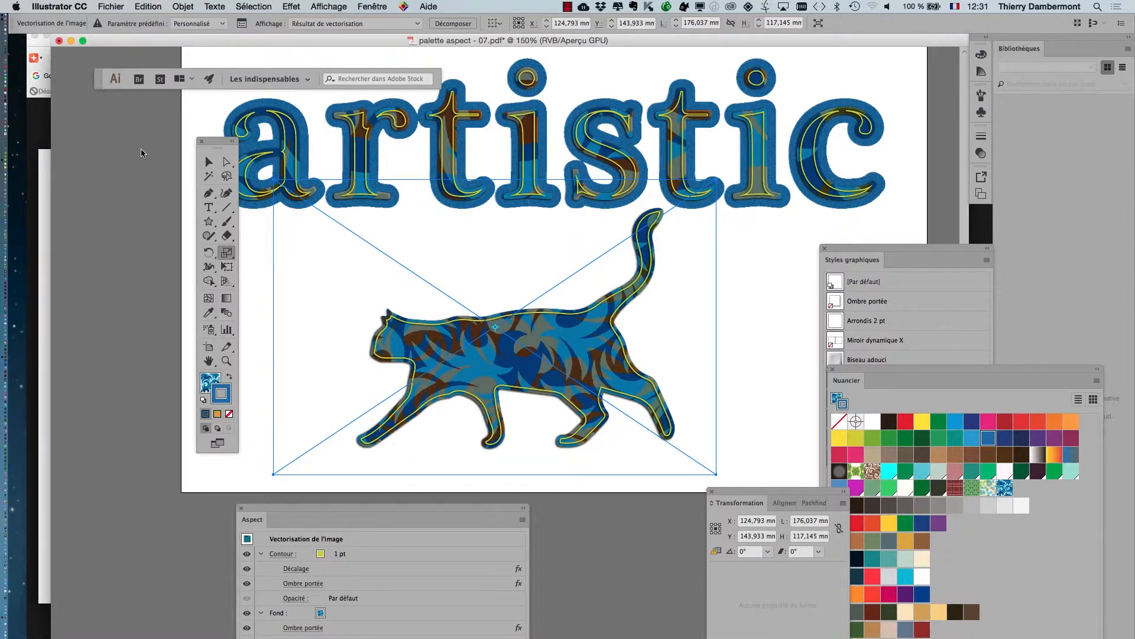
{"action": "left_click_drag", "start_coordinate": [218, 145], "coordinate": [110, 142]}
{"action": "left_click", "coordinate": [223, 322]}
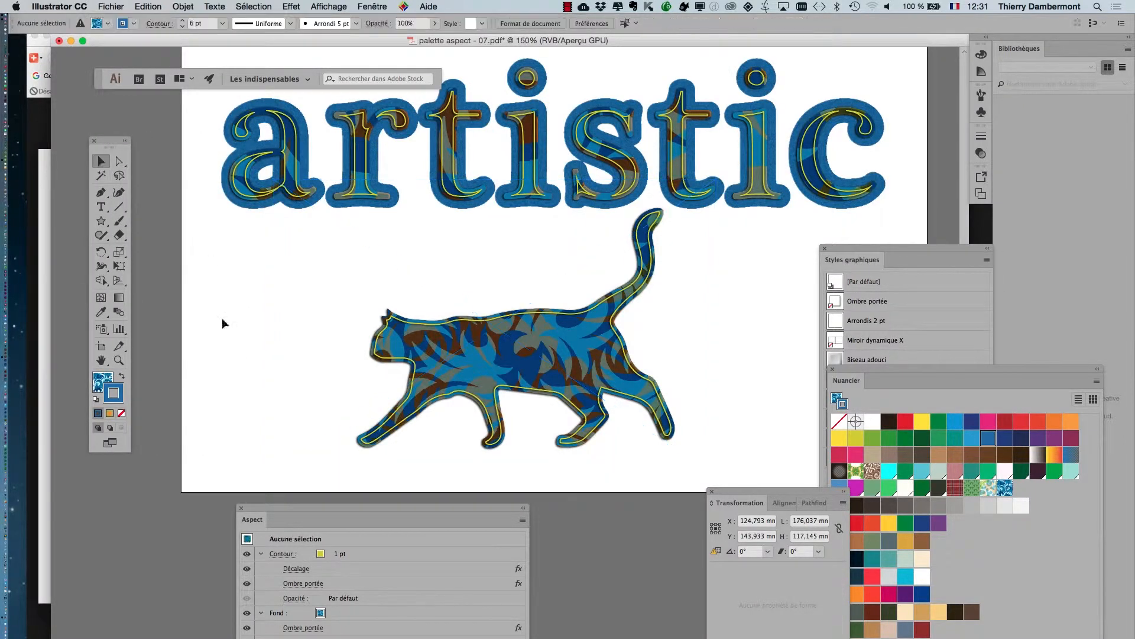
Save the document as a new PDF named palette aspect - 08.pdf using the Illustrator default PDF preset.
{"action": "left_click", "coordinate": [111, 7]}
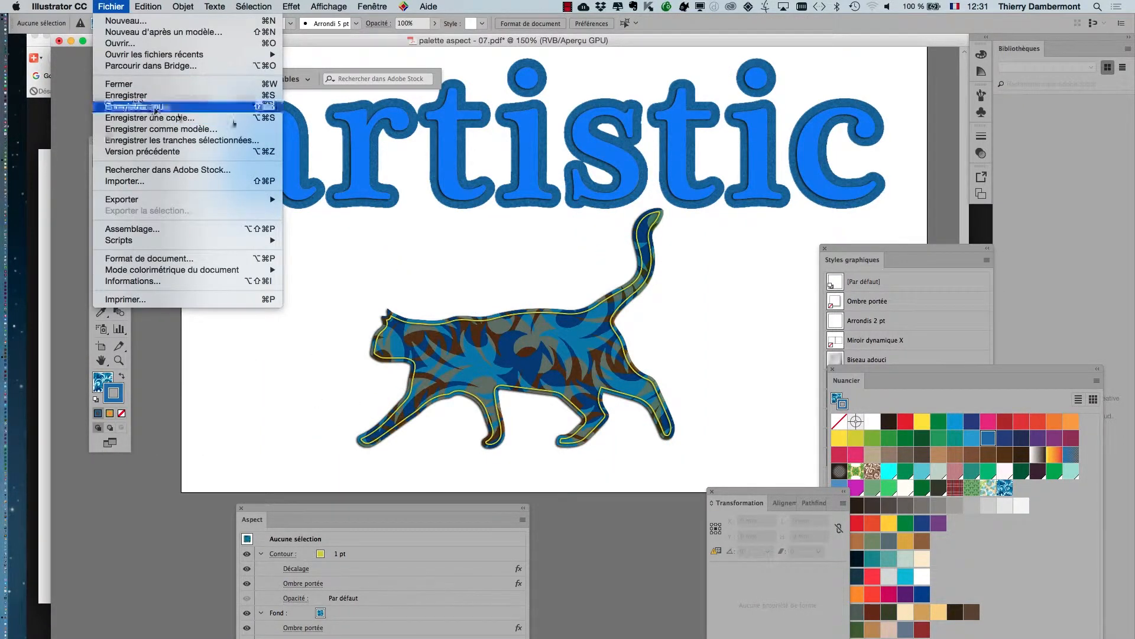
{"action": "left_click", "coordinate": [148, 106]}
{"action": "left_click", "coordinate": [592, 115]}
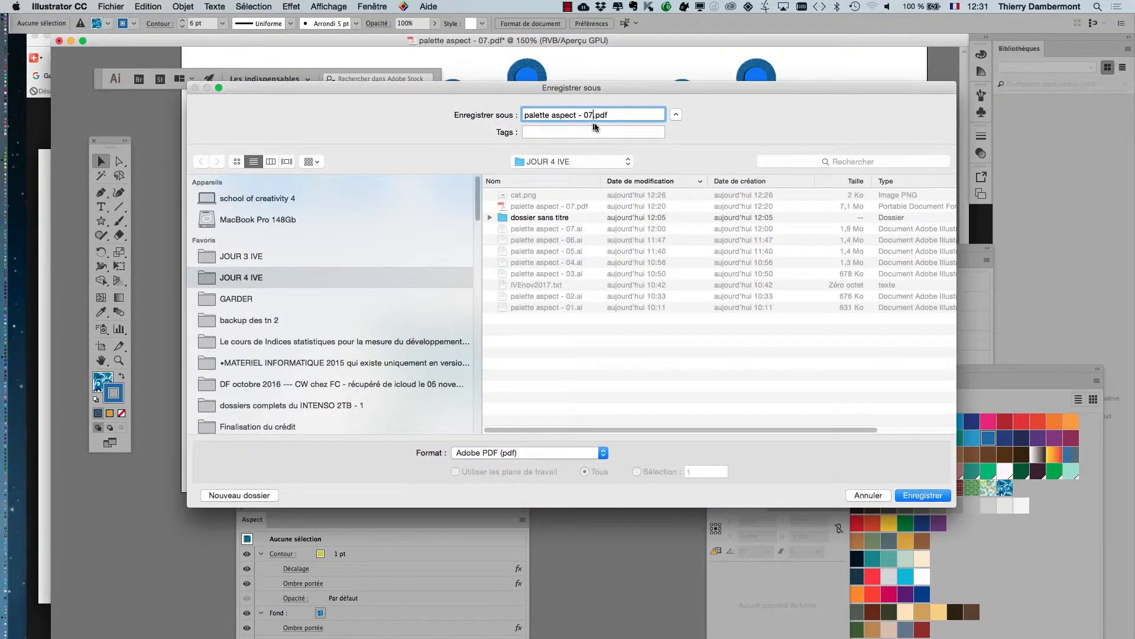
{"action": "key", "text": "BackSpace"}
{"action": "type", "text": "8"}
{"action": "left_click", "coordinate": [920, 497]}
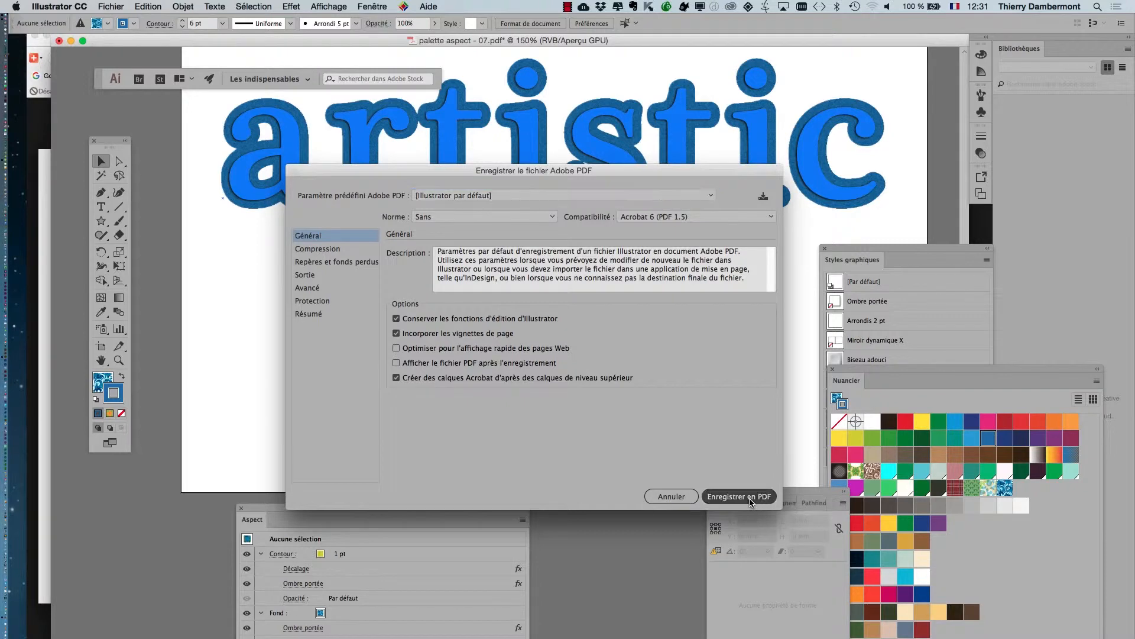
{"action": "left_click", "coordinate": [750, 498]}
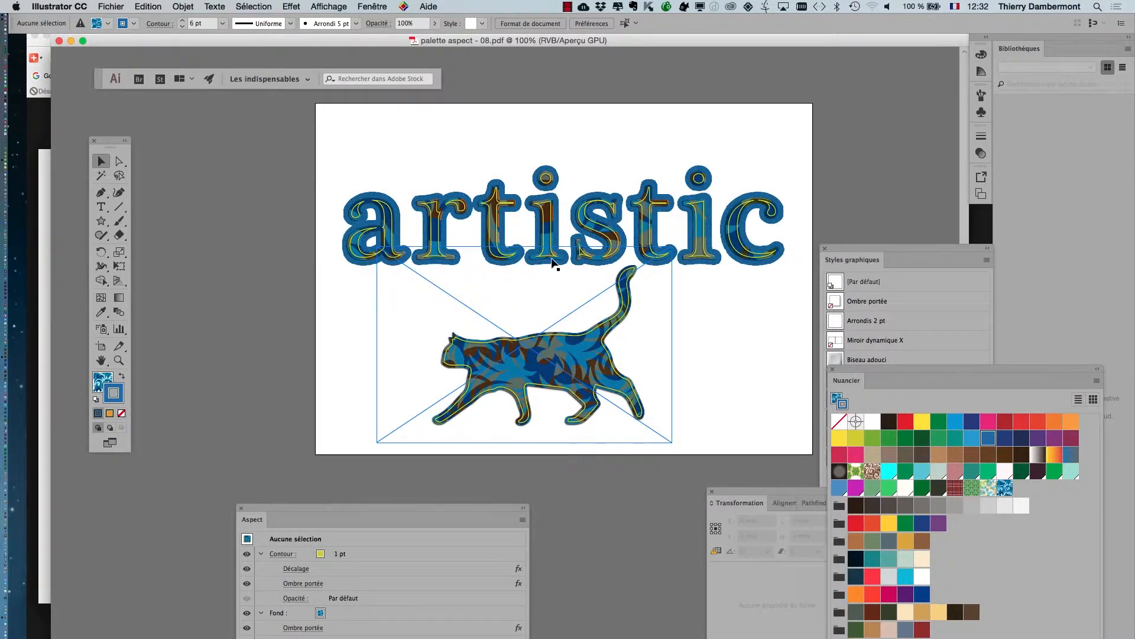
Apply the saved variant "Style graphique" to the "artistic" text.
{"action": "left_click", "coordinate": [744, 258]}
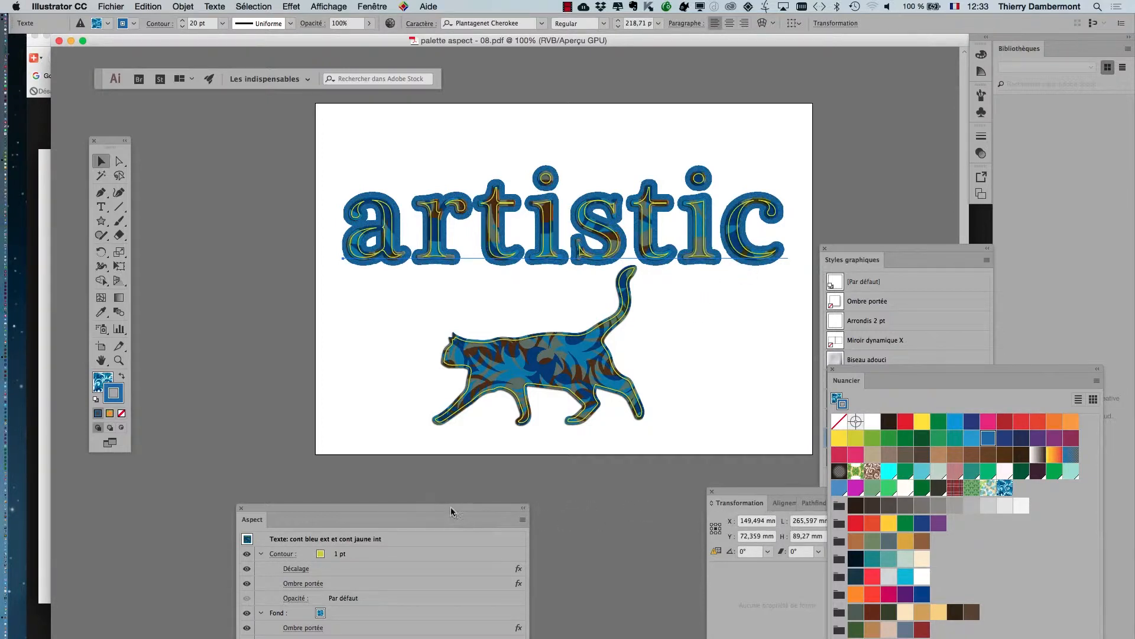
{"action": "left_click_drag", "start_coordinate": [450, 506], "coordinate": [348, 472]}
{"action": "left_click_drag", "start_coordinate": [835, 258], "coordinate": [822, 112]}
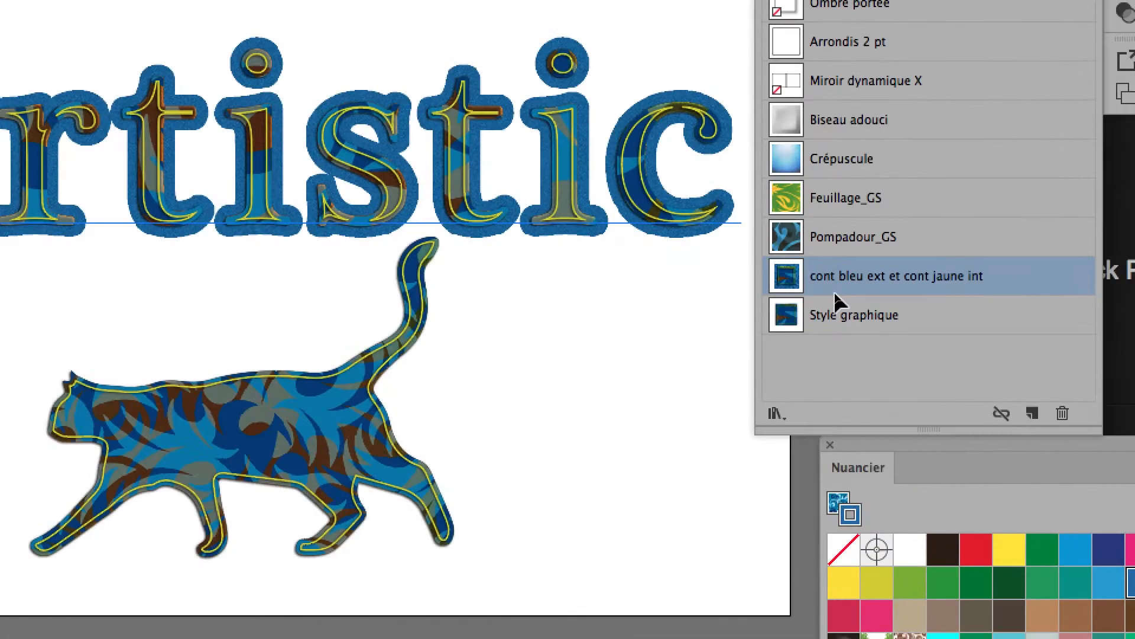
{"action": "left_click", "coordinate": [836, 304]}
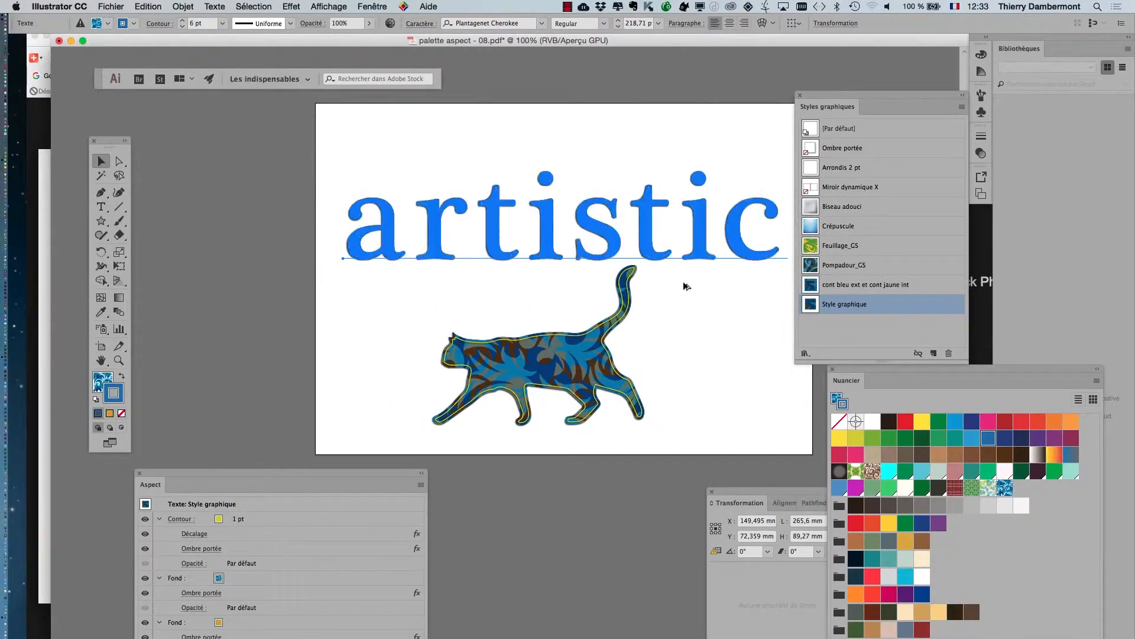
{"action": "scroll", "coordinate": [691, 284], "scroll_direction": "up", "scroll_amount": 1}
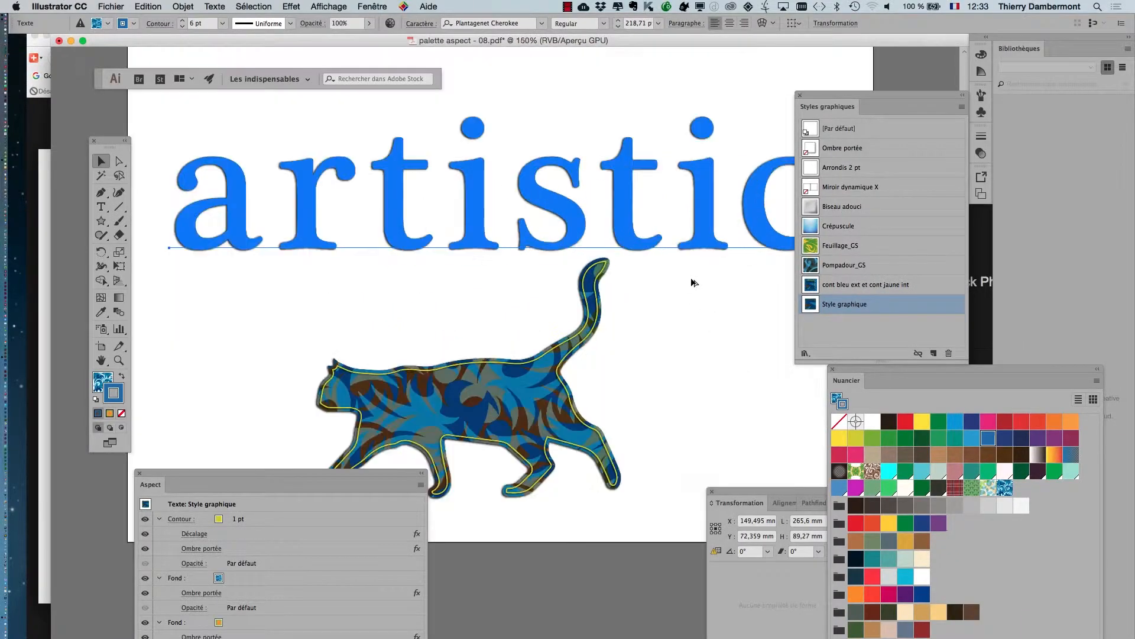
Close the floating graphic styles, swatches, transformation and appearance panels to clear the view of the artwork.
{"action": "left_click", "coordinate": [799, 94]}
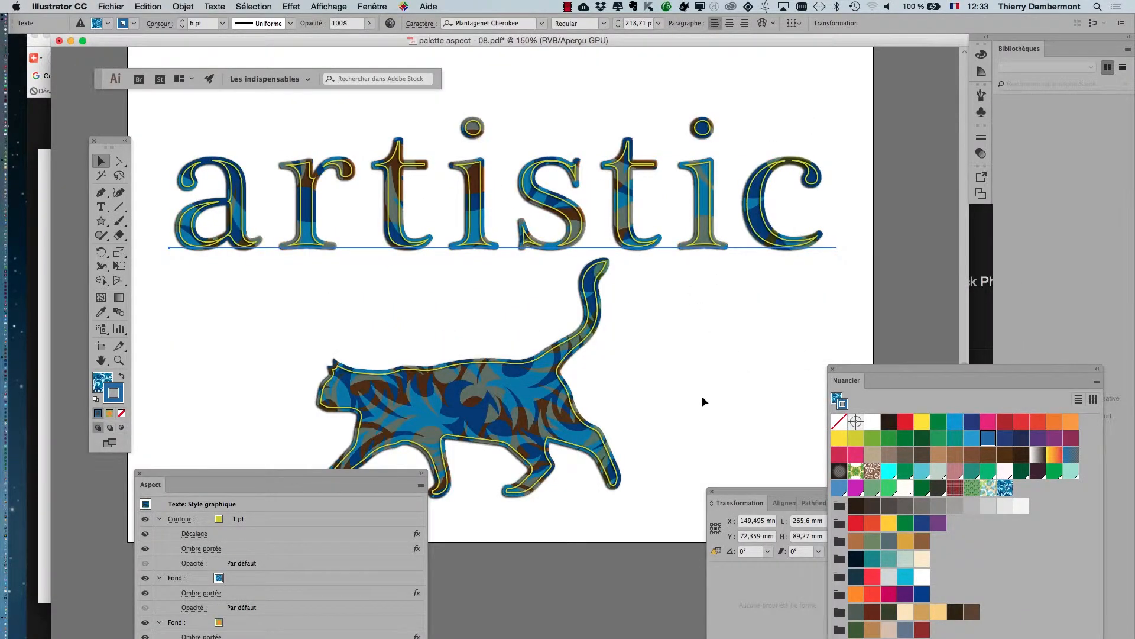
{"action": "scroll", "coordinate": [732, 397], "scroll_direction": "left", "scroll_amount": 3}
{"action": "scroll", "coordinate": [732, 397], "scroll_direction": "up", "scroll_amount": 1}
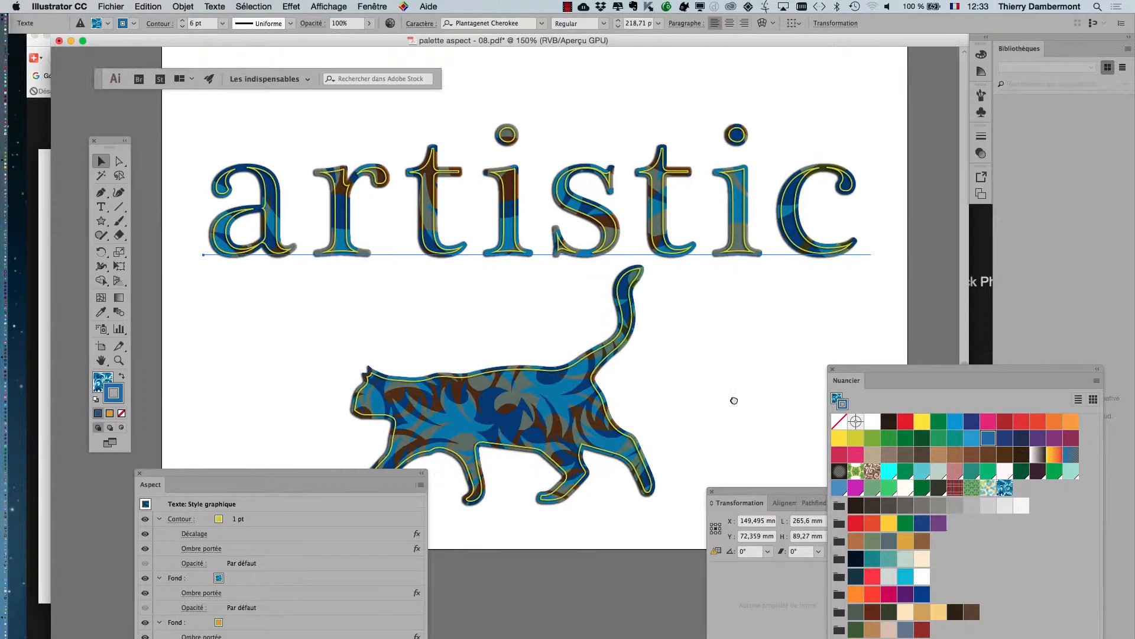
{"action": "left_click", "coordinate": [833, 369]}
{"action": "left_click", "coordinate": [712, 491]}
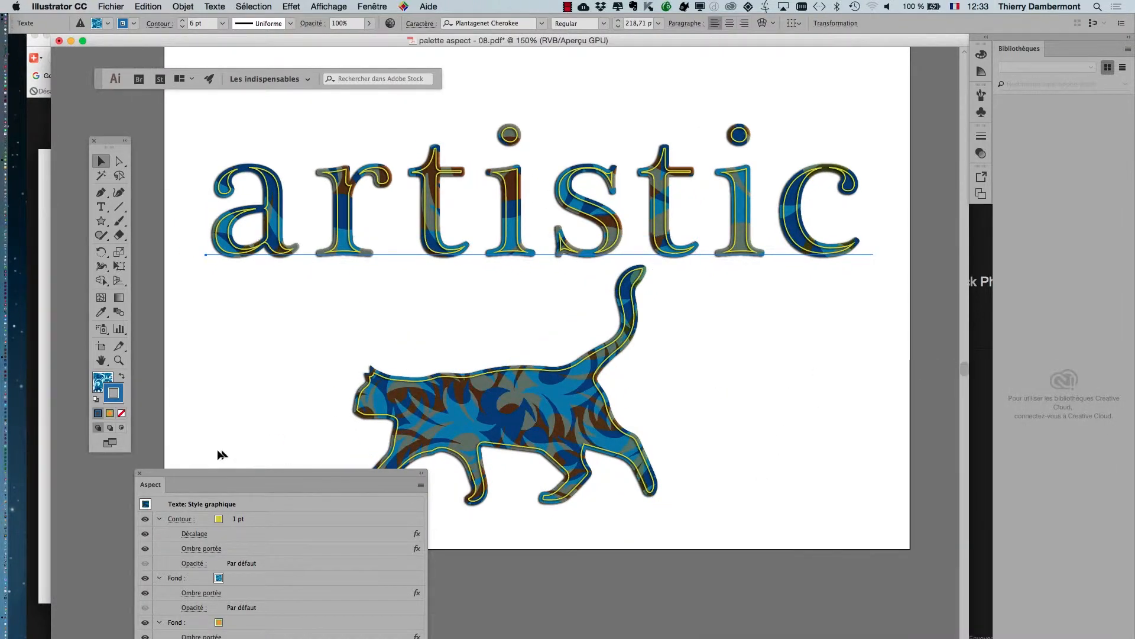
{"action": "left_click", "coordinate": [142, 475]}
{"action": "scroll", "coordinate": [750, 428], "scroll_direction": "up", "scroll_amount": 3}
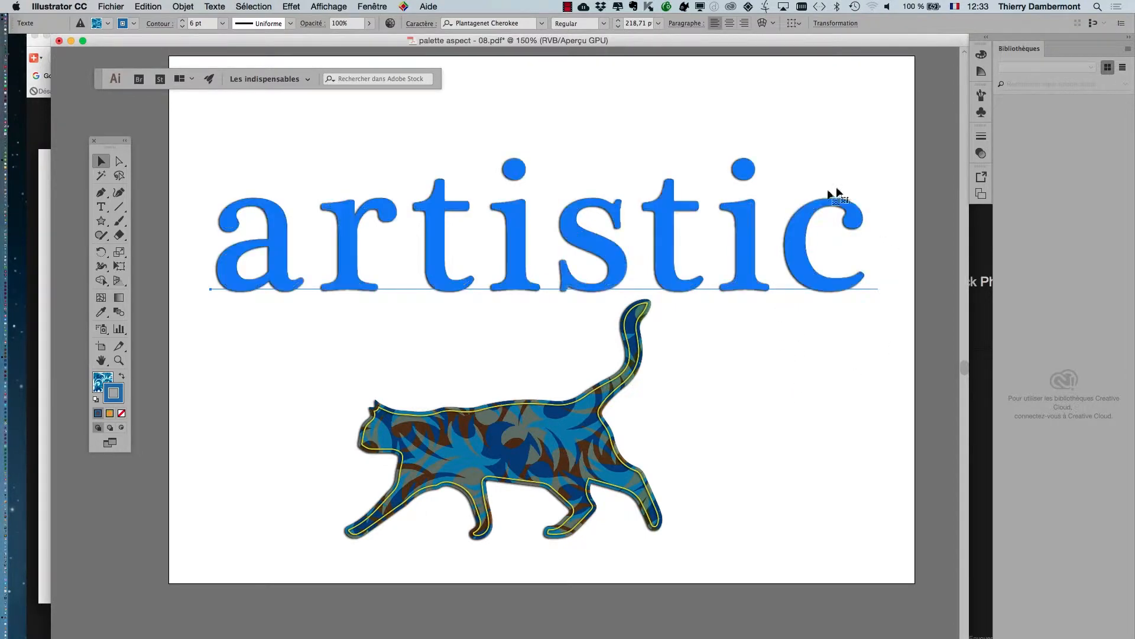
Bring back the Aspect panel beside the artwork and hide and redisplay the text's yellow 1 pt contour.
{"action": "left_click", "coordinate": [371, 6]}
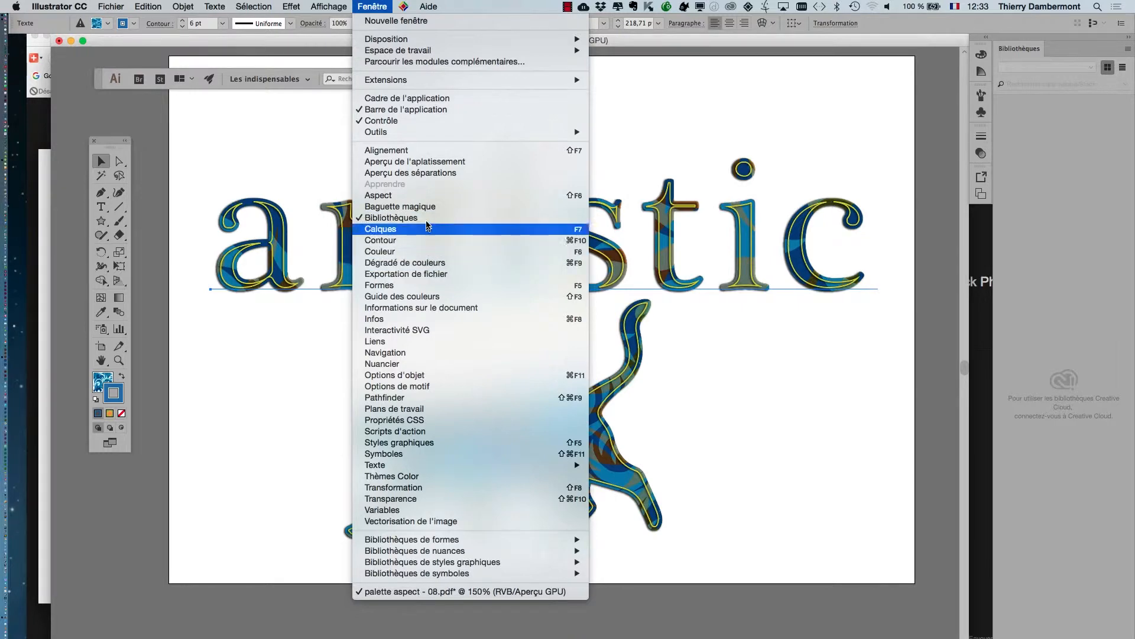
{"action": "left_click", "coordinate": [433, 195]}
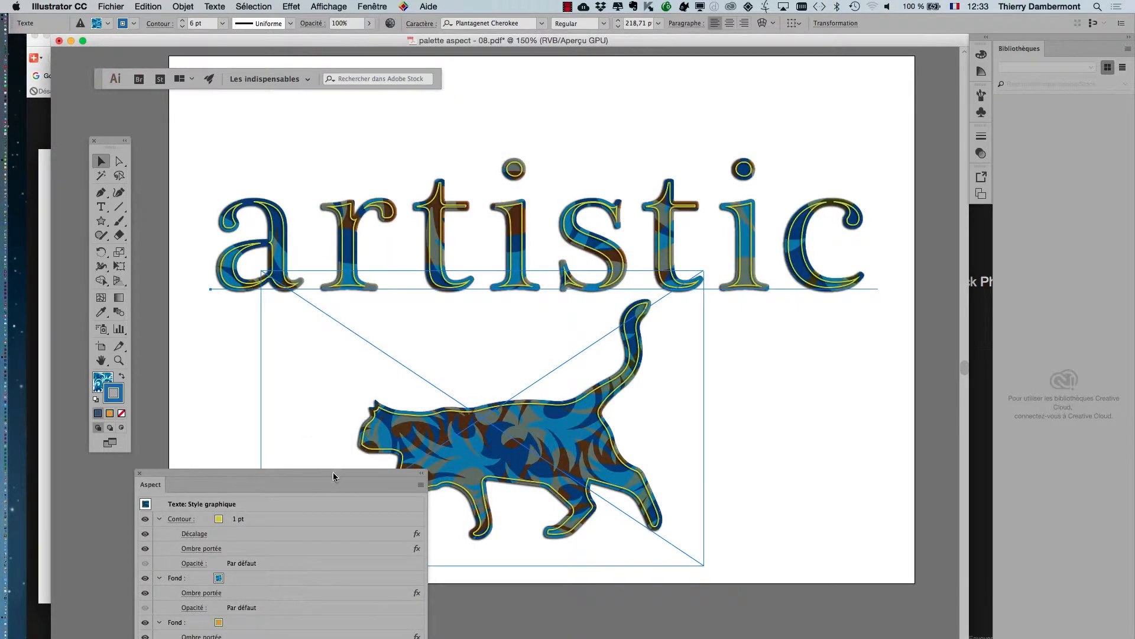
{"action": "left_click_drag", "start_coordinate": [334, 477], "coordinate": [961, 107]}
{"action": "left_click", "coordinate": [772, 153]}
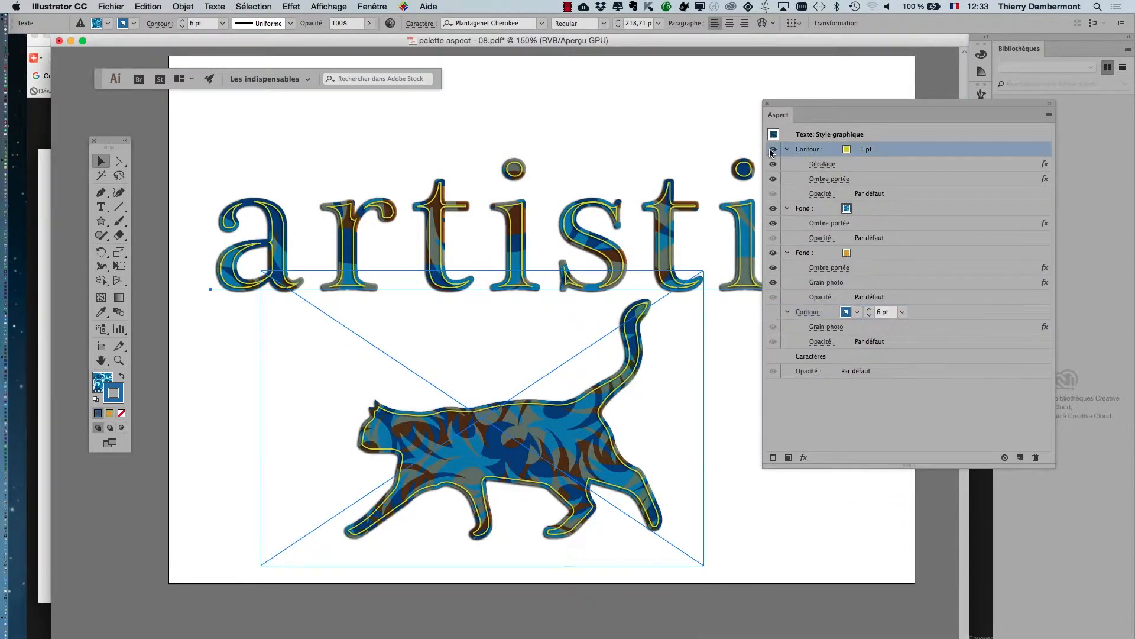
{"action": "left_click", "coordinate": [772, 152]}
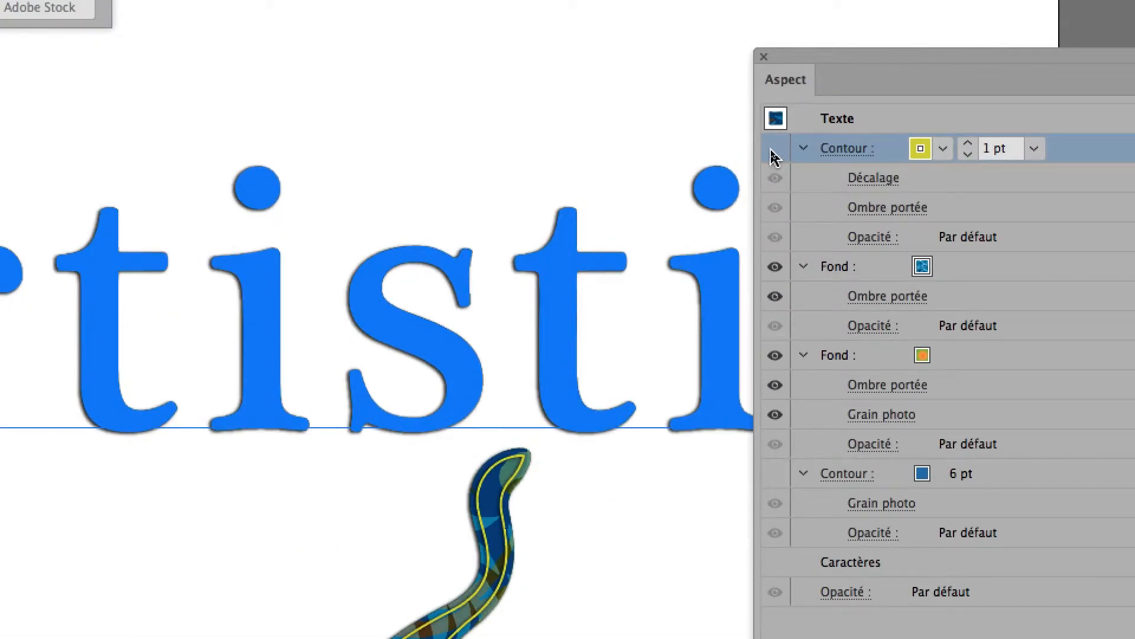
{"action": "left_click", "coordinate": [772, 153]}
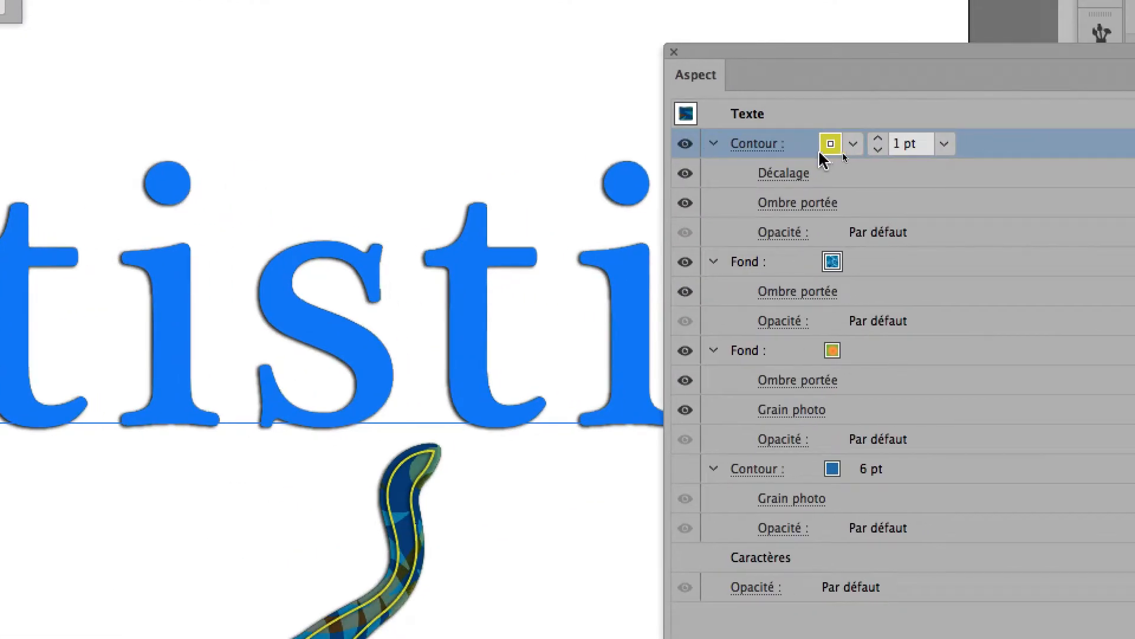
Change the colour of the text's yellow 1 pt contour to white.
{"action": "left_click", "coordinate": [831, 151]}
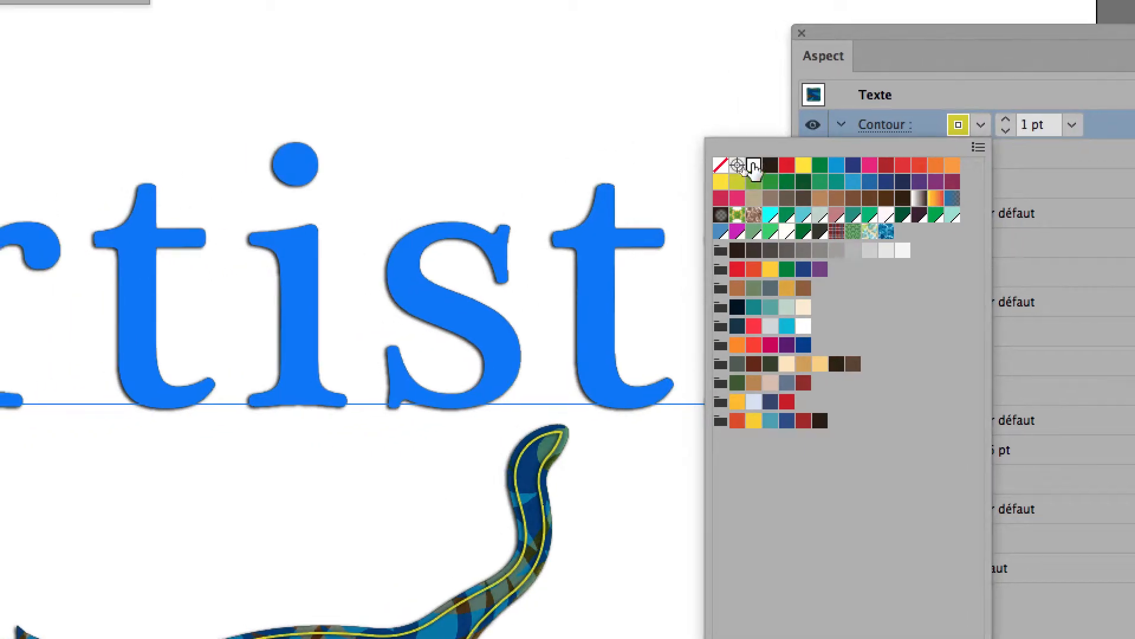
{"action": "left_click", "coordinate": [754, 167]}
{"action": "key", "text": "Escape"}
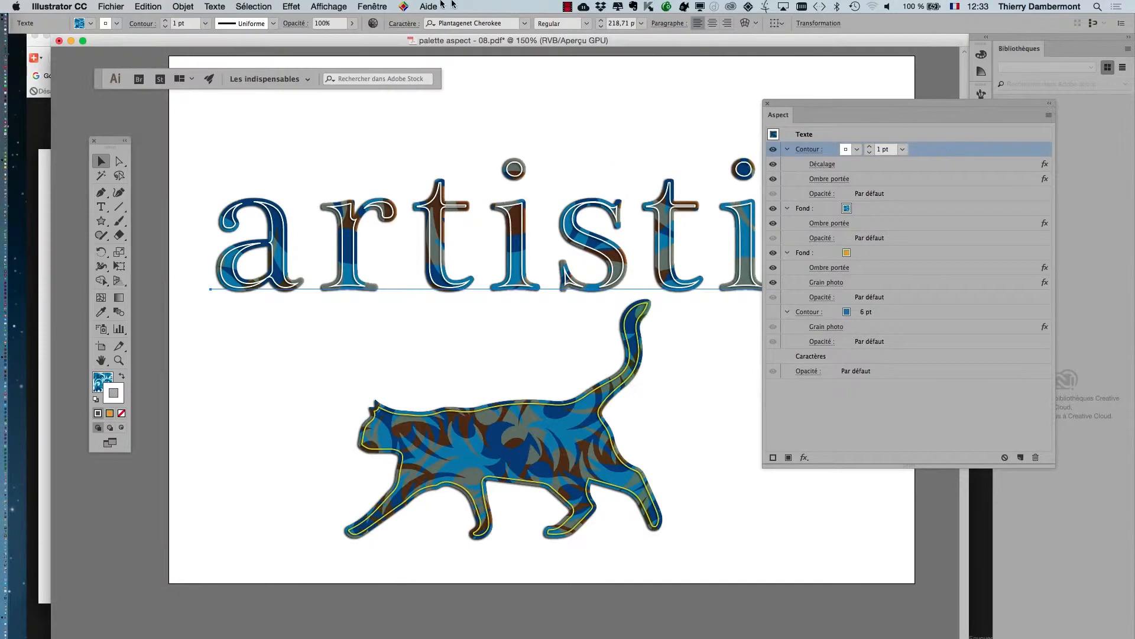
Apply a horizontal Onde warp (Déformation) with an inflexion of -11% to the text's white contour.
{"action": "left_click", "coordinate": [293, 7]}
{"action": "mouse_move", "coordinate": [316, 171]}
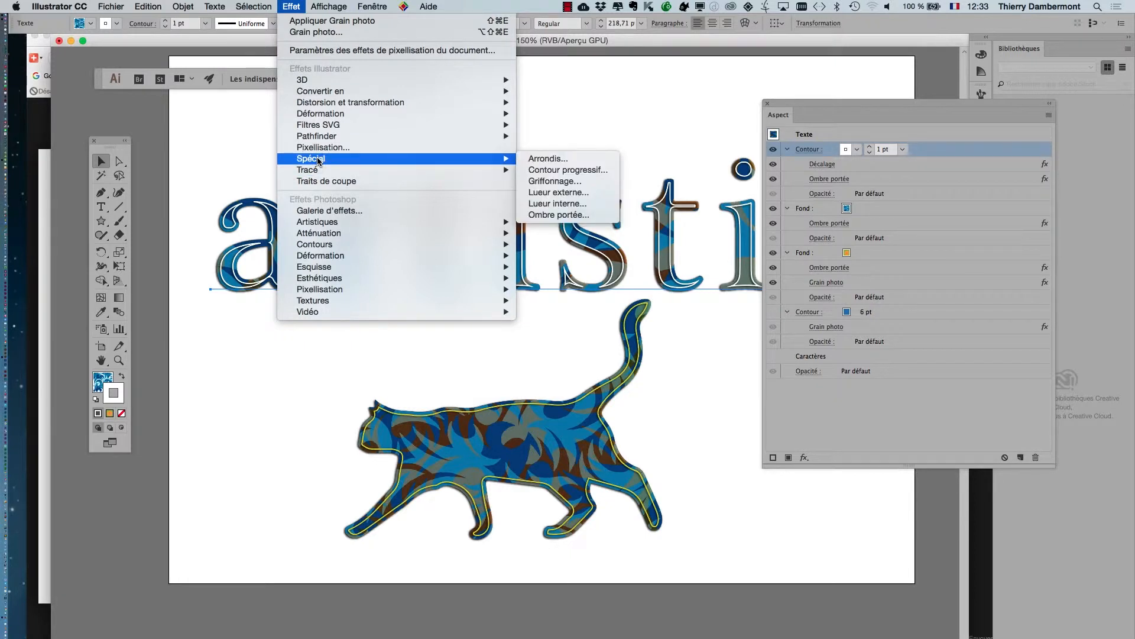
{"action": "mouse_move", "coordinate": [325, 116]}
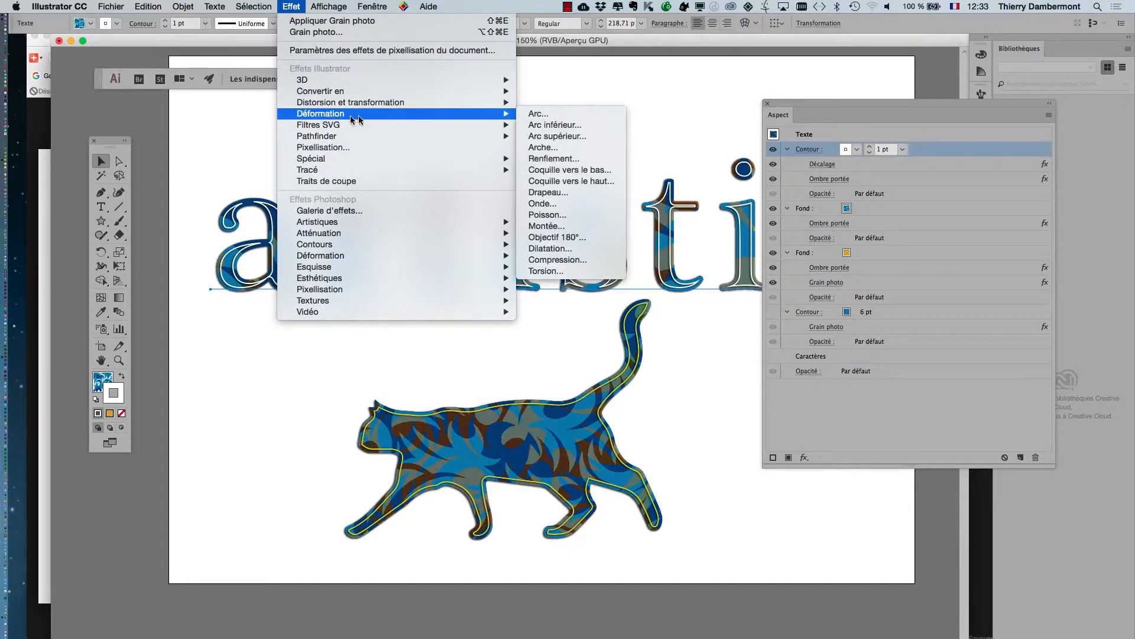
{"action": "left_click", "coordinate": [586, 204]}
{"action": "left_click", "coordinate": [618, 469]}
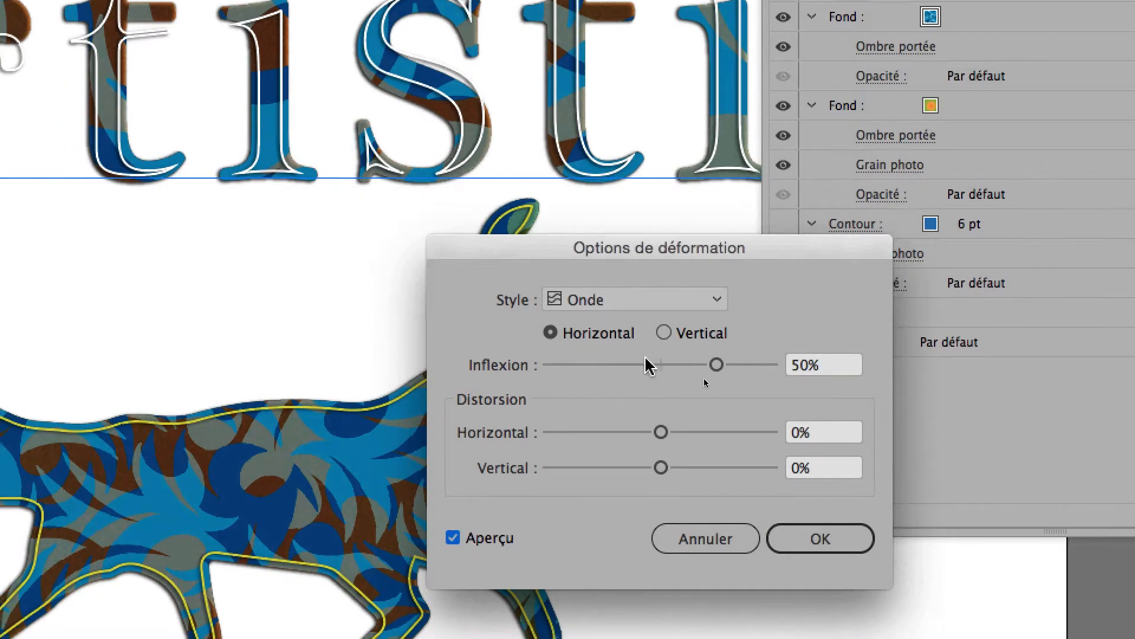
{"action": "left_click", "coordinate": [535, 495]}
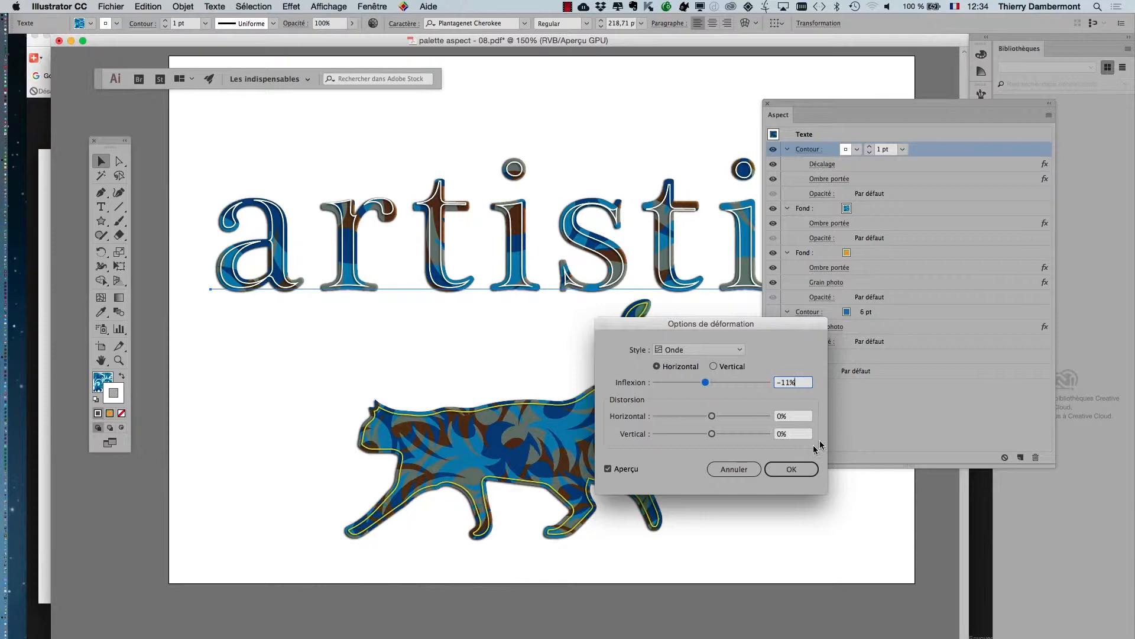
{"action": "left_click", "coordinate": [798, 469]}
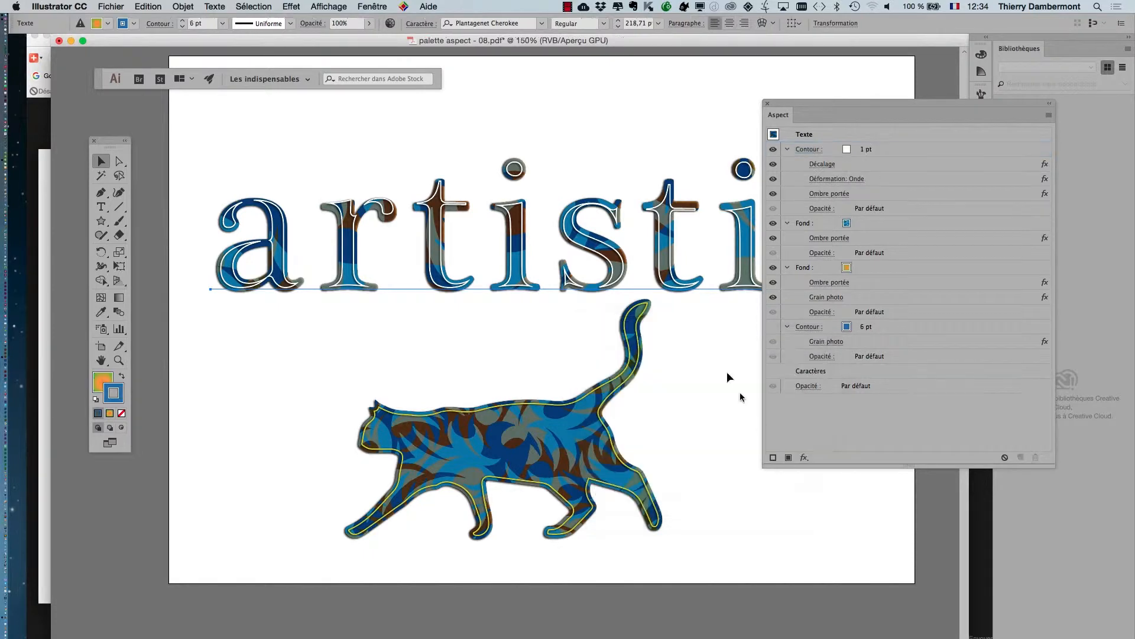
{"action": "scroll", "coordinate": [618, 222], "scroll_direction": "up", "scroll_amount": 2}
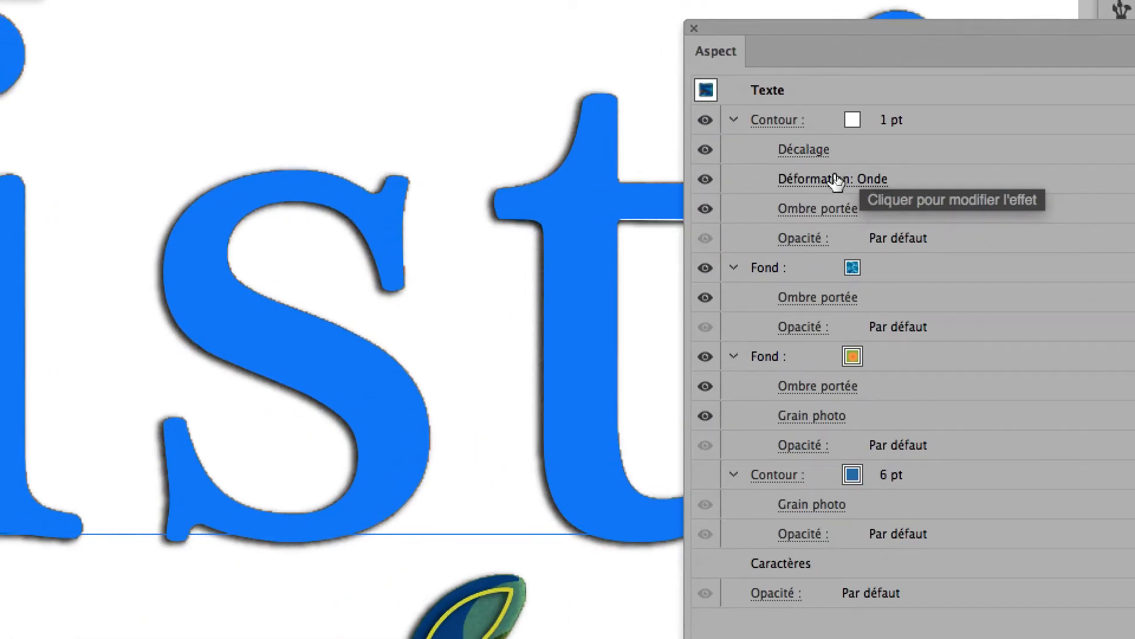
{"action": "left_click", "coordinate": [833, 179]}
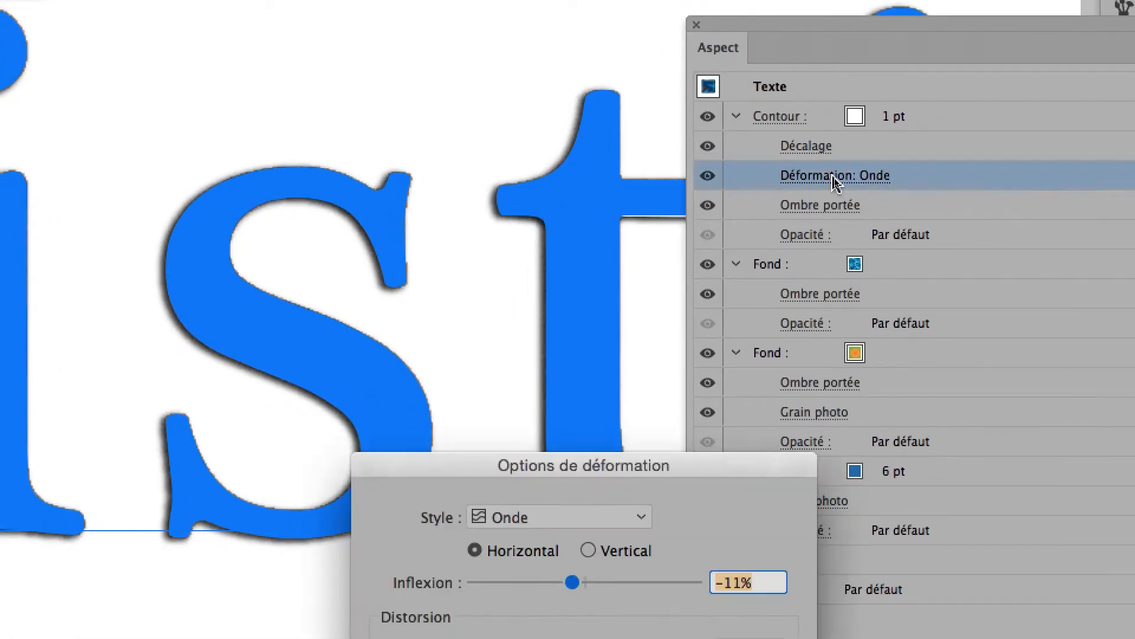
{"action": "left_click_drag", "start_coordinate": [586, 465], "coordinate": [822, 94]}
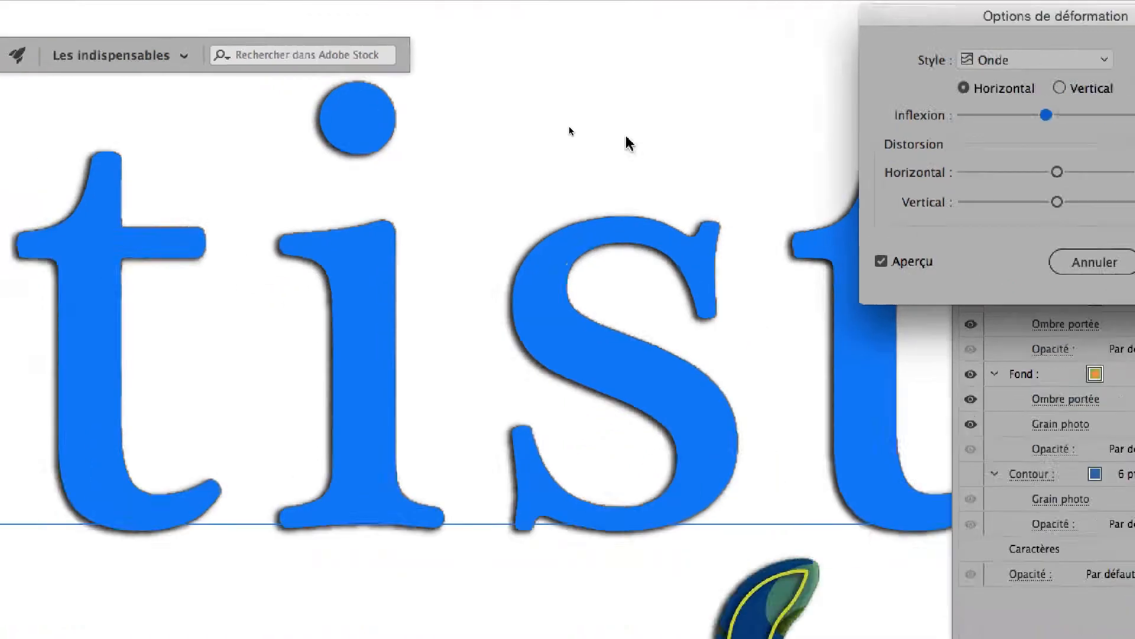
{"action": "left_click", "coordinate": [1085, 261]}
Try distortions of about -1% horizontal and 15% vertical on the contour's Onde warp, and delete that effect.
{"action": "scroll", "coordinate": [709, 297], "scroll_direction": "down", "scroll_amount": 1}
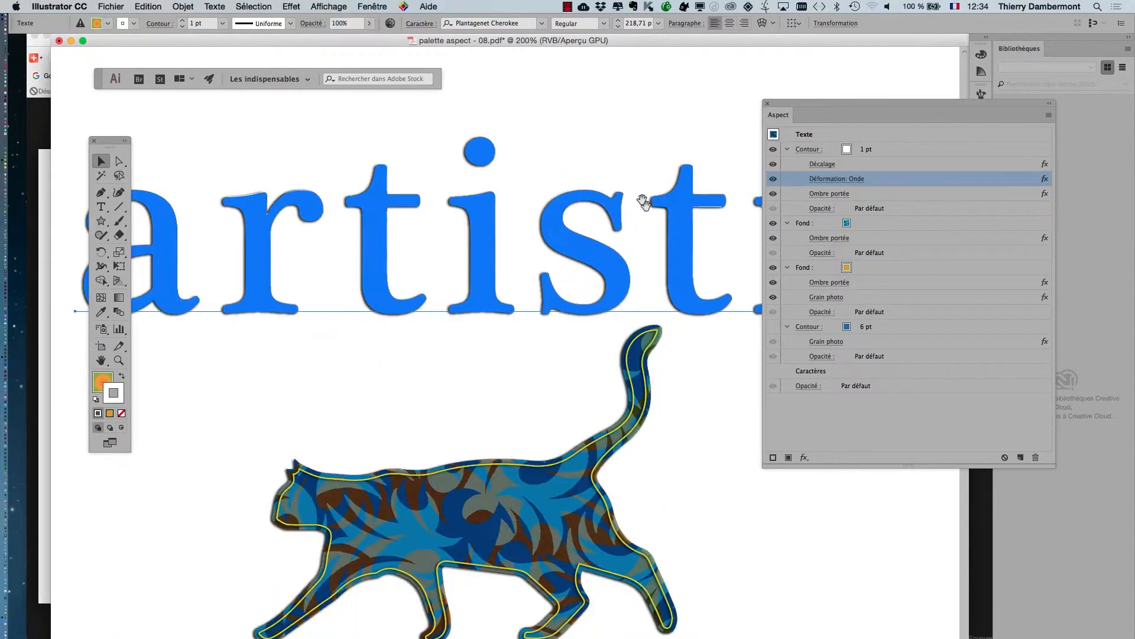
{"action": "left_click_drag", "start_coordinate": [644, 201], "coordinate": [416, 250]}
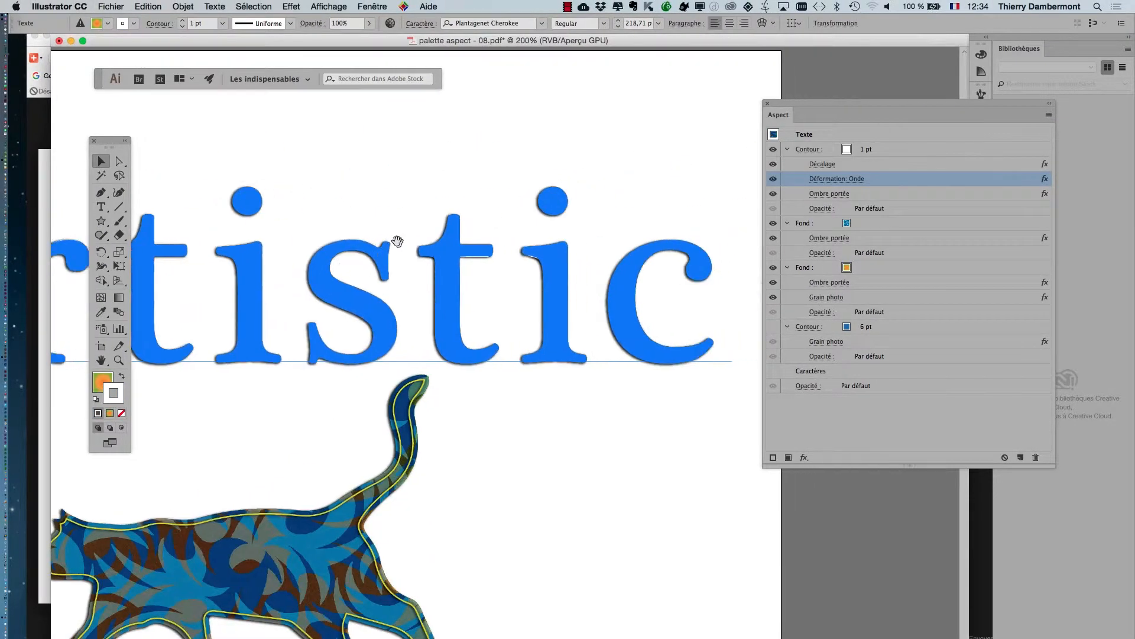
{"action": "left_click", "coordinate": [843, 183]}
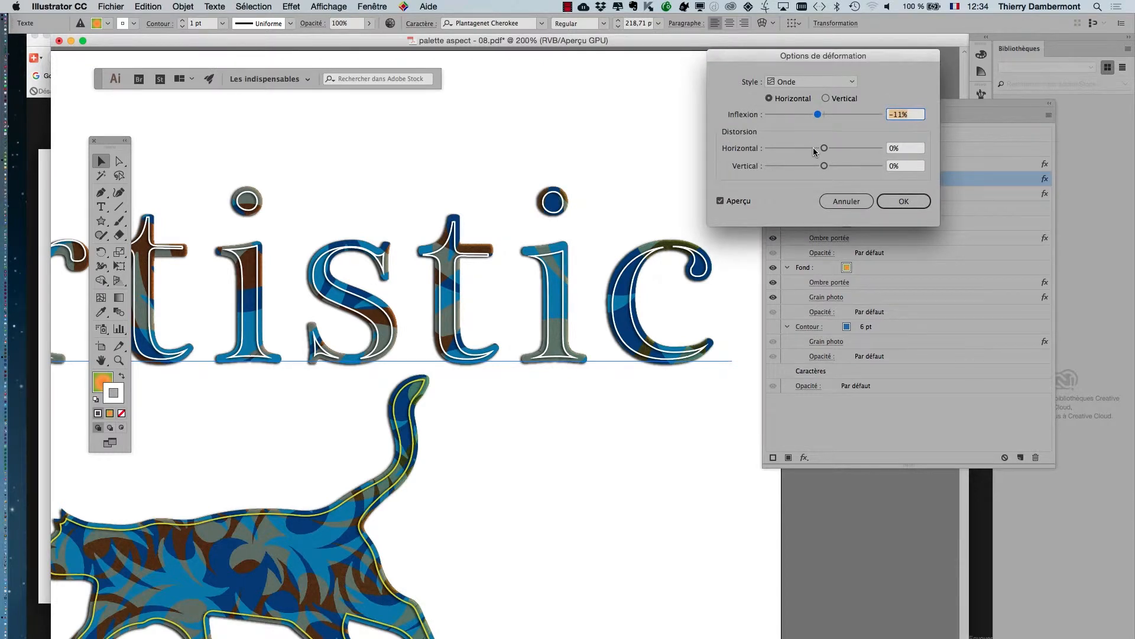
{"action": "left_click", "coordinate": [814, 148]}
{"action": "left_click_drag", "start_coordinate": [824, 149], "coordinate": [829, 149]}
{"action": "left_click", "coordinate": [826, 166]}
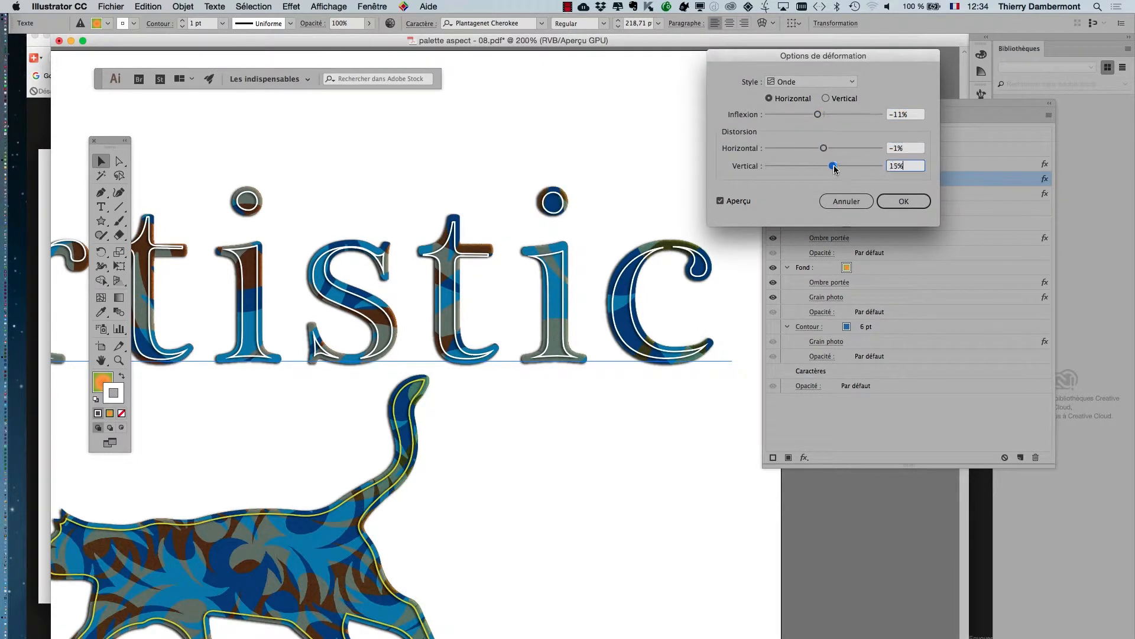
{"action": "left_click", "coordinate": [893, 201]}
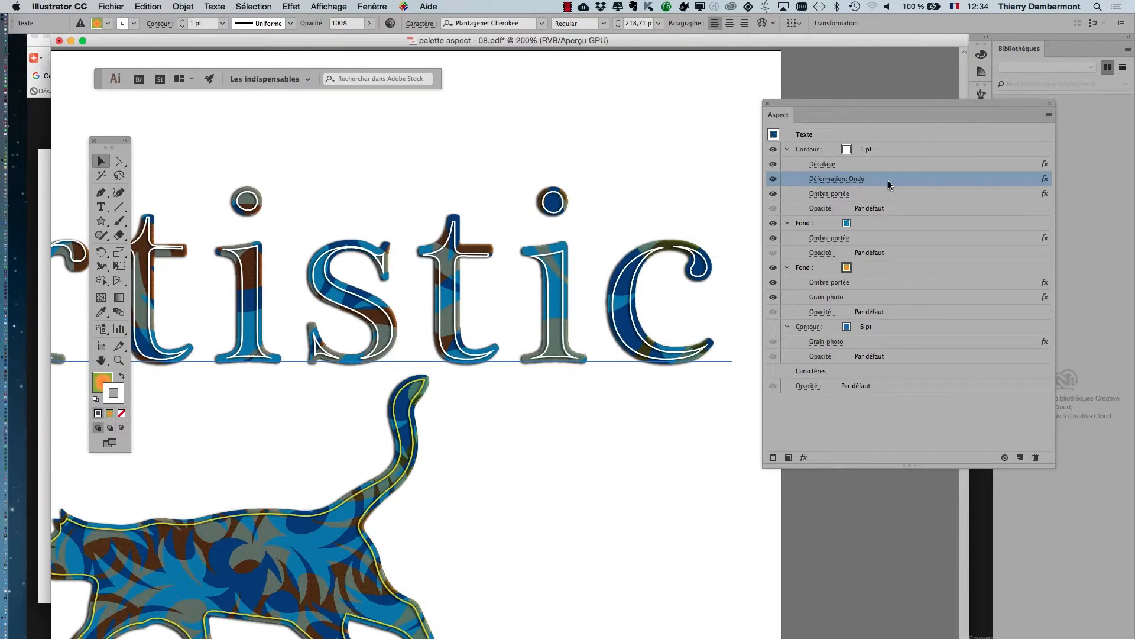
{"action": "left_click", "coordinate": [1036, 457]}
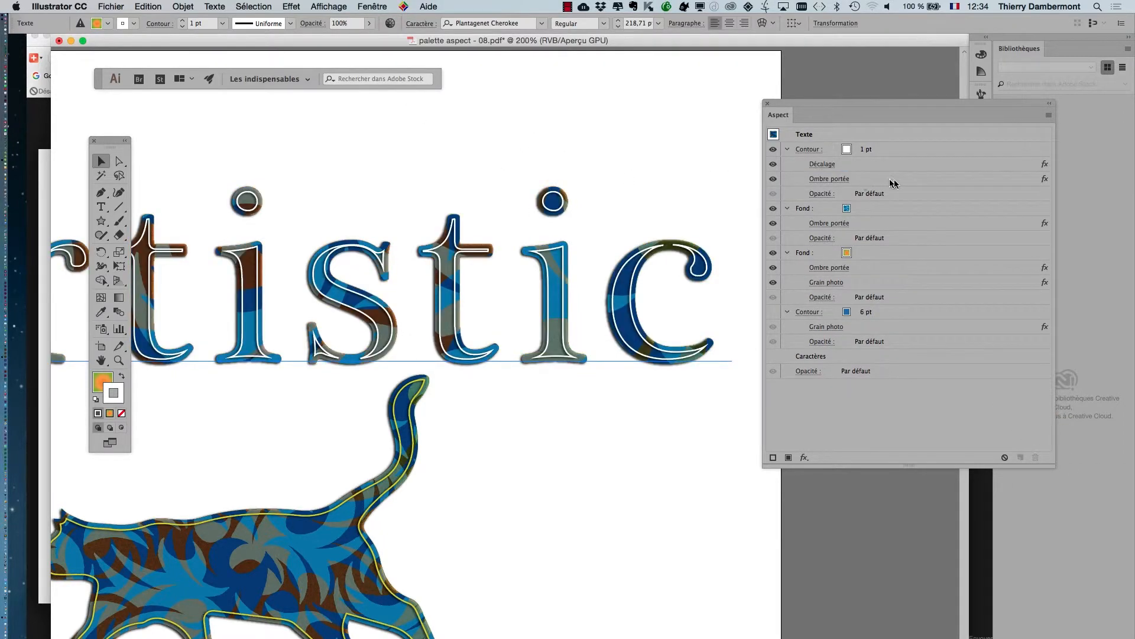
Apply a Zigzag effect (Distorsion et transformation) with an absolute size of 0,71 mm to the text's white contour.
{"action": "left_click", "coordinate": [920, 149]}
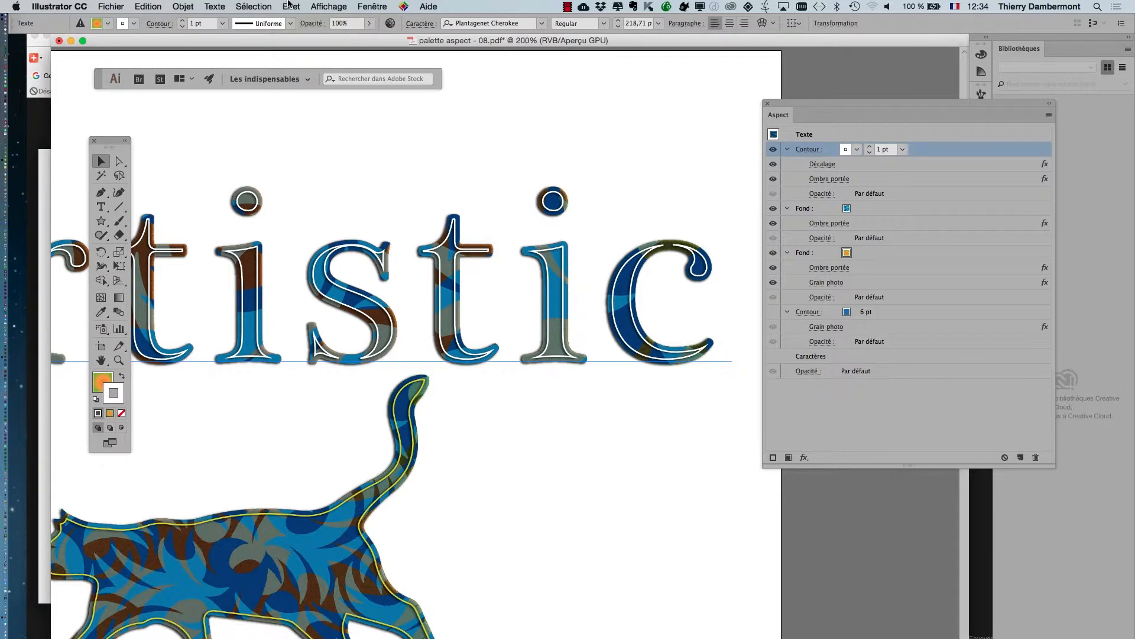
{"action": "left_click", "coordinate": [291, 6]}
{"action": "mouse_move", "coordinate": [331, 117]}
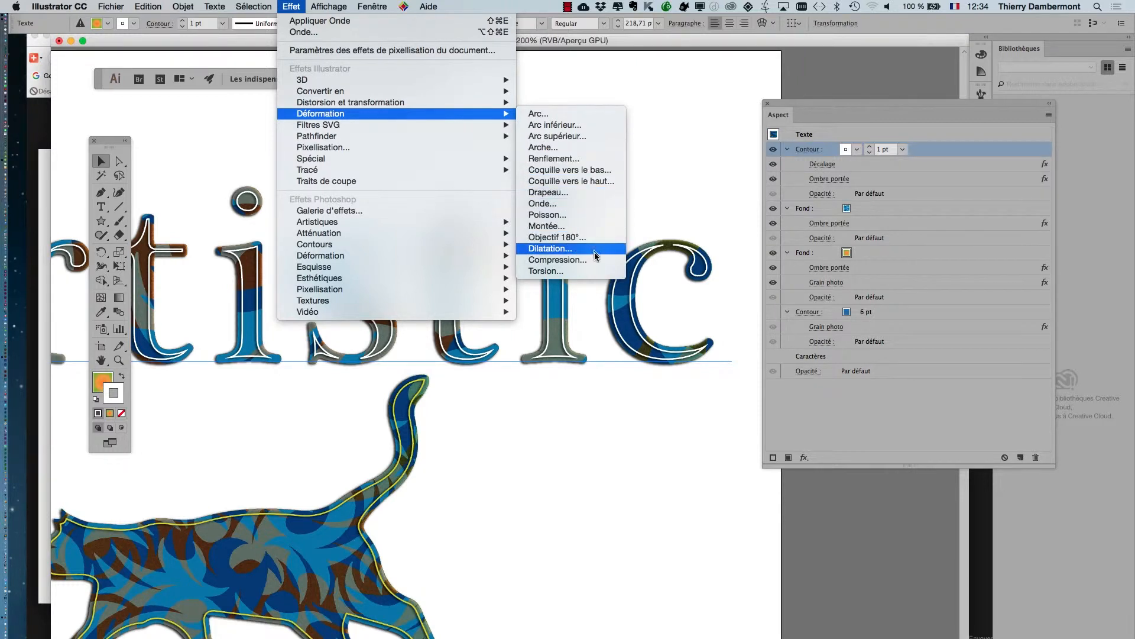
{"action": "mouse_move", "coordinate": [435, 102]}
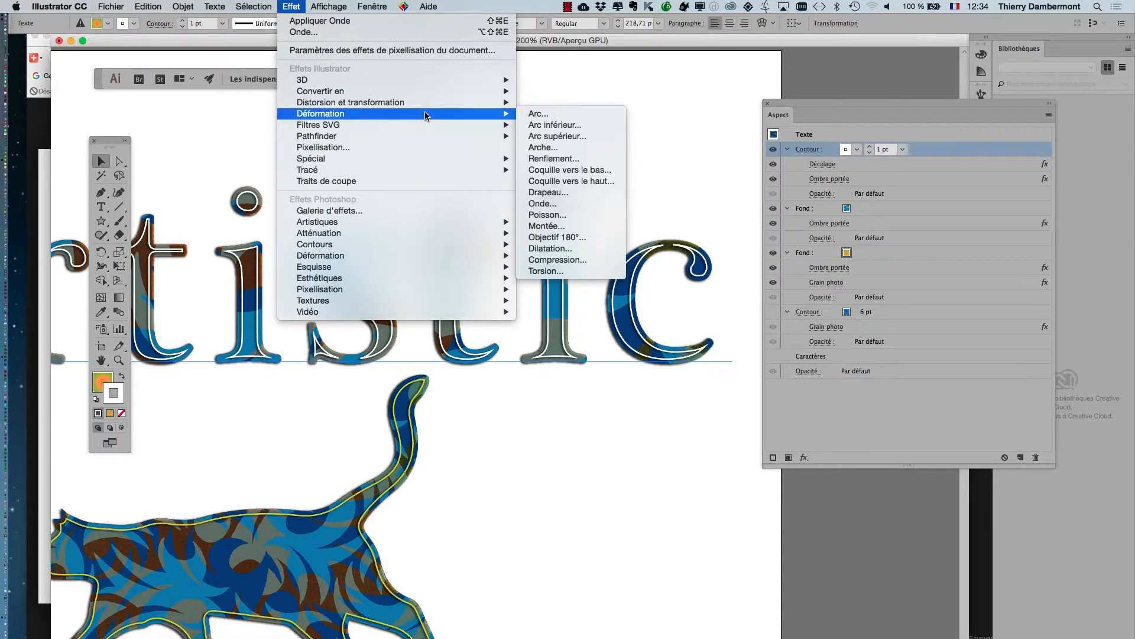
{"action": "left_click", "coordinate": [425, 113]}
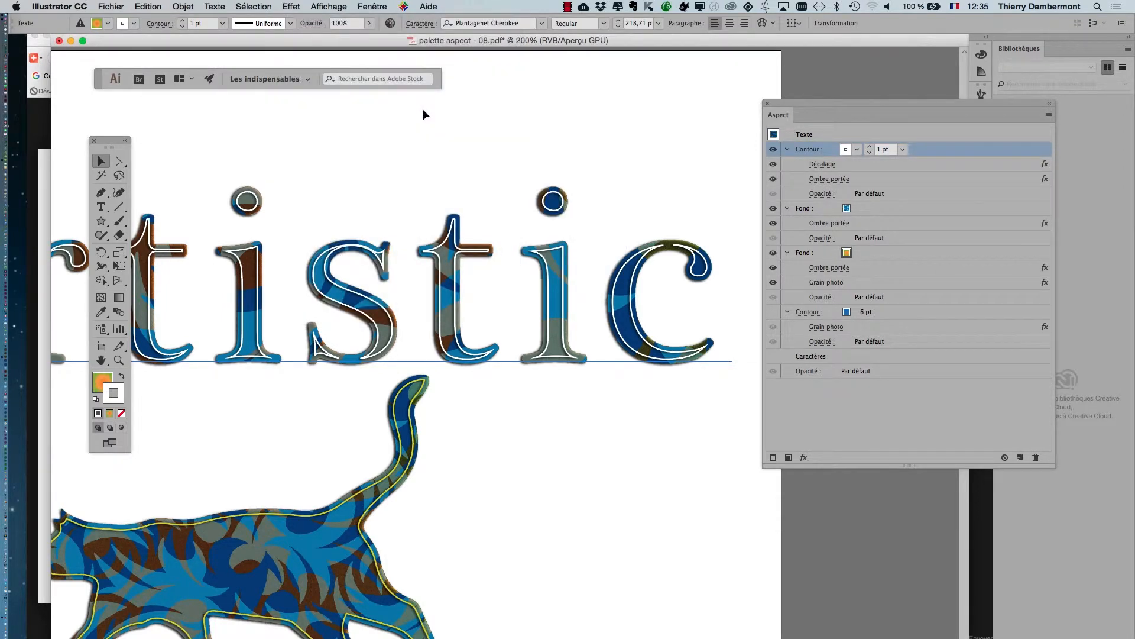
{"action": "left_click", "coordinate": [299, 5]}
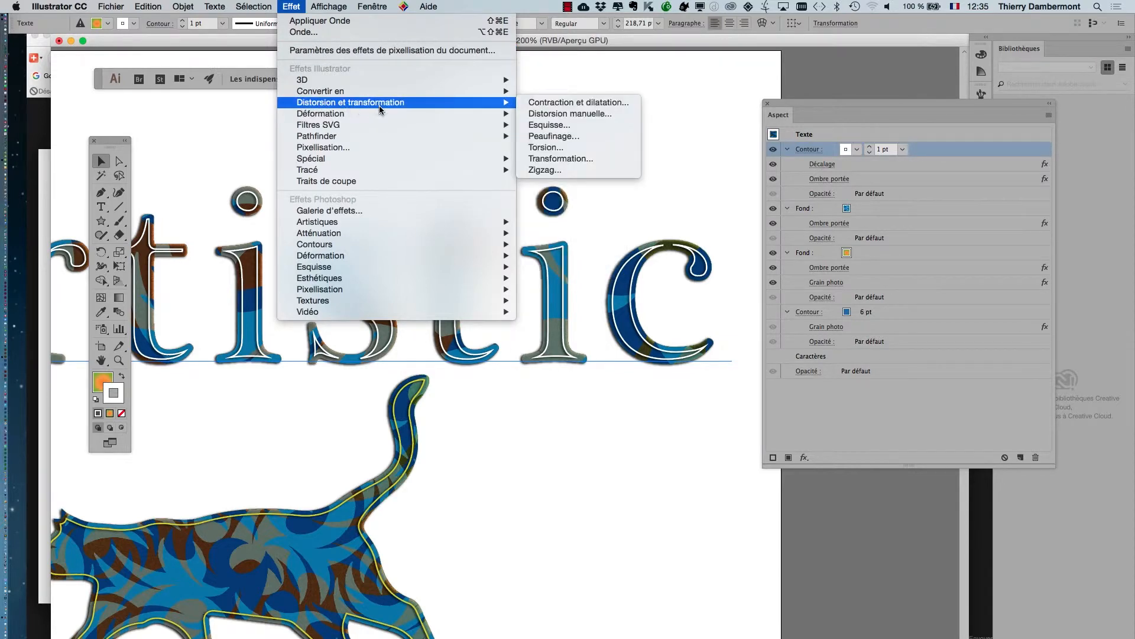
{"action": "left_click", "coordinate": [594, 171]}
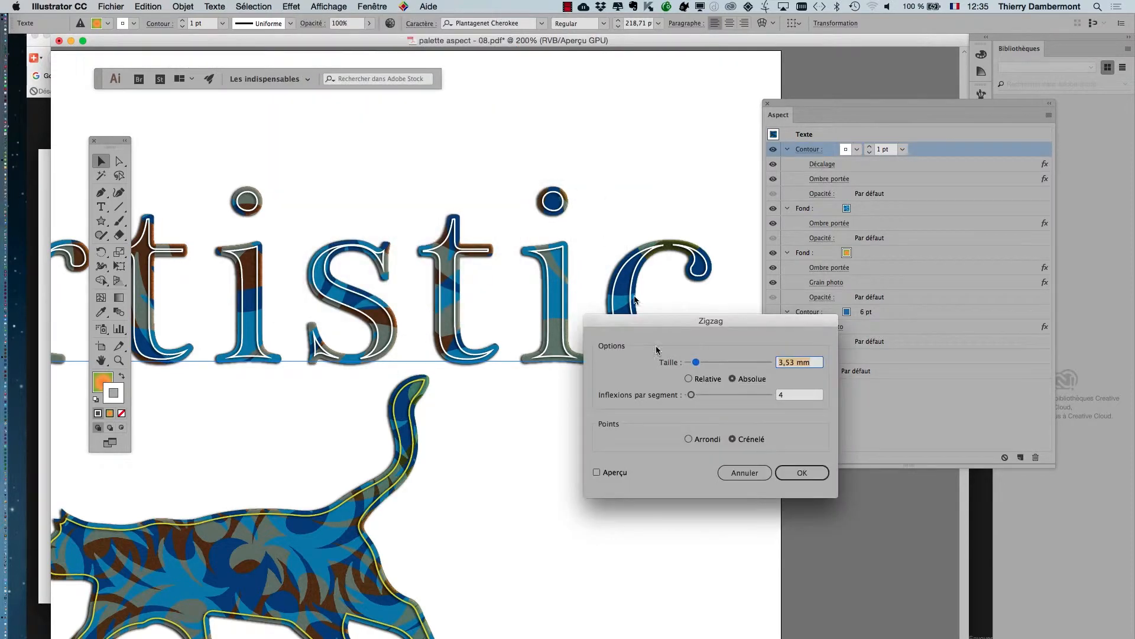
{"action": "left_click", "coordinate": [625, 471]}
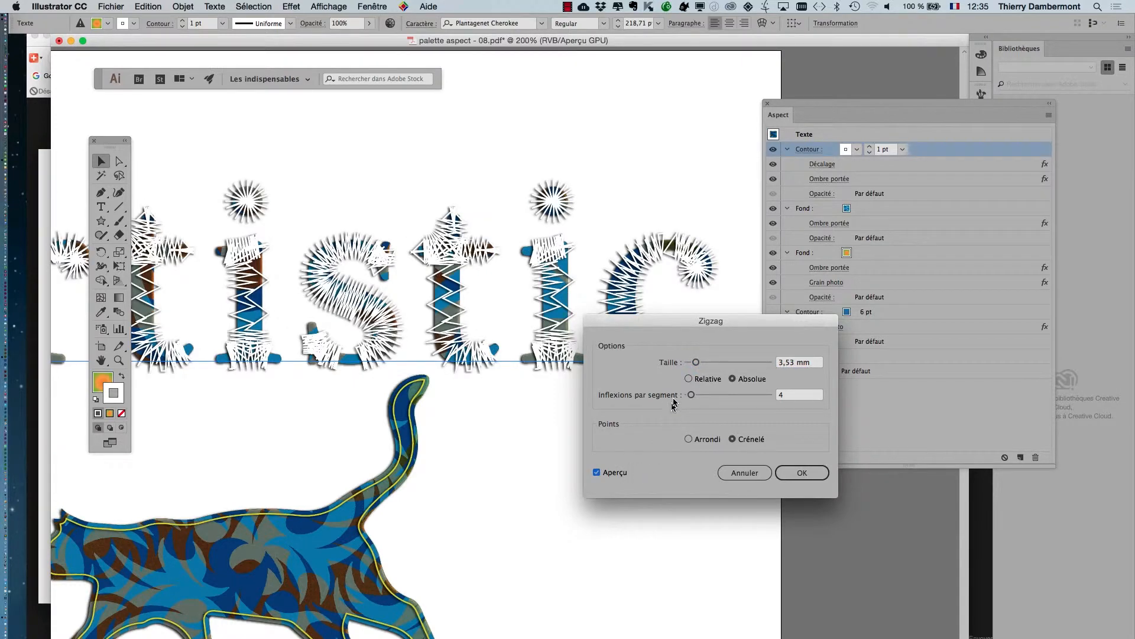
{"action": "left_click_drag", "start_coordinate": [696, 363], "coordinate": [693, 363]}
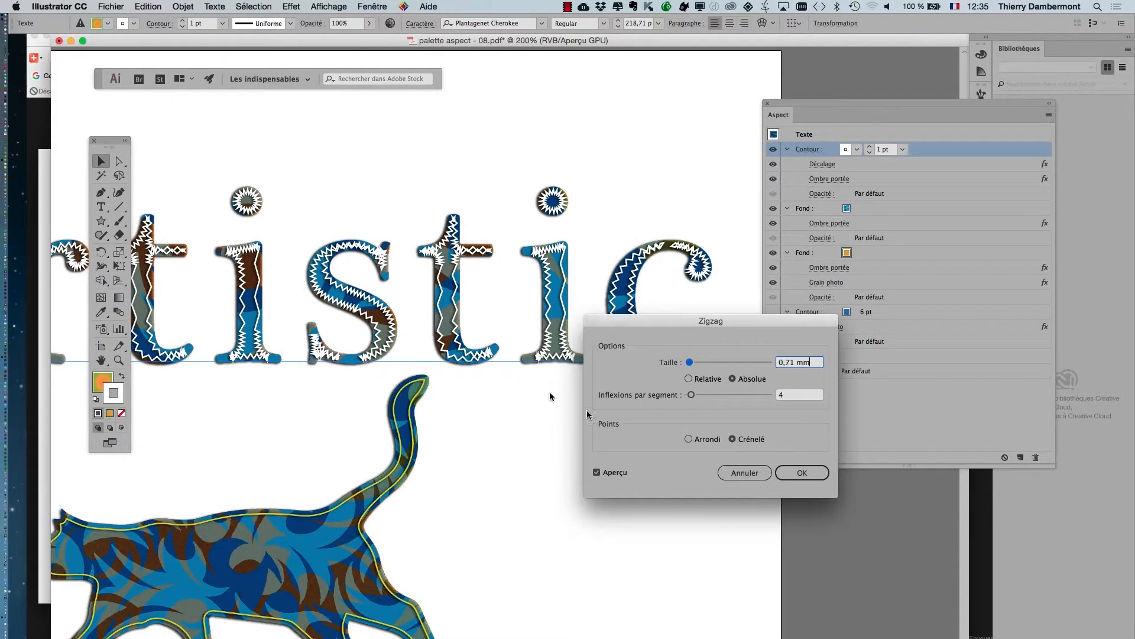
{"action": "left_click", "coordinate": [776, 479]}
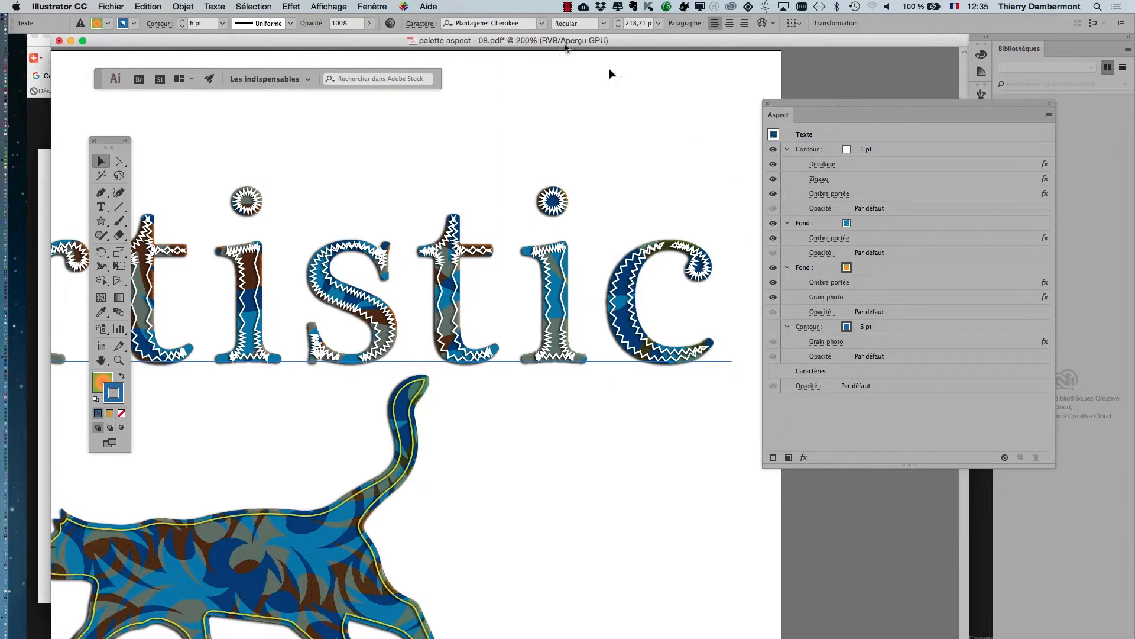
Save the text's current appearance as a new graphic style and place the Styles graphiques panel below the text.
{"action": "left_click", "coordinate": [374, 6]}
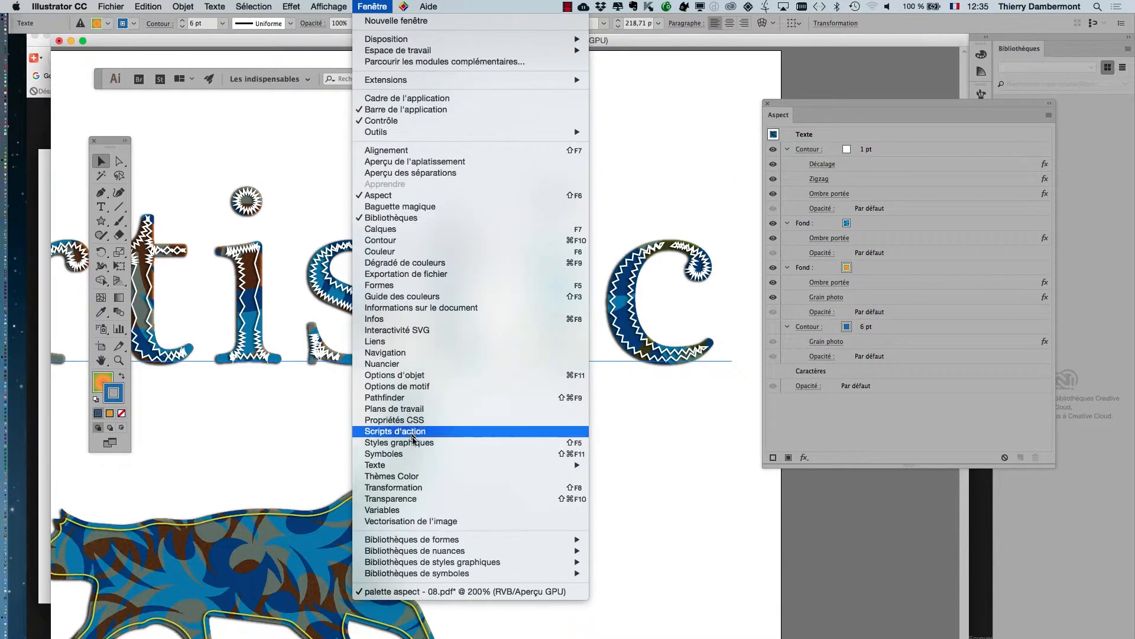
{"action": "left_click", "coordinate": [400, 442]}
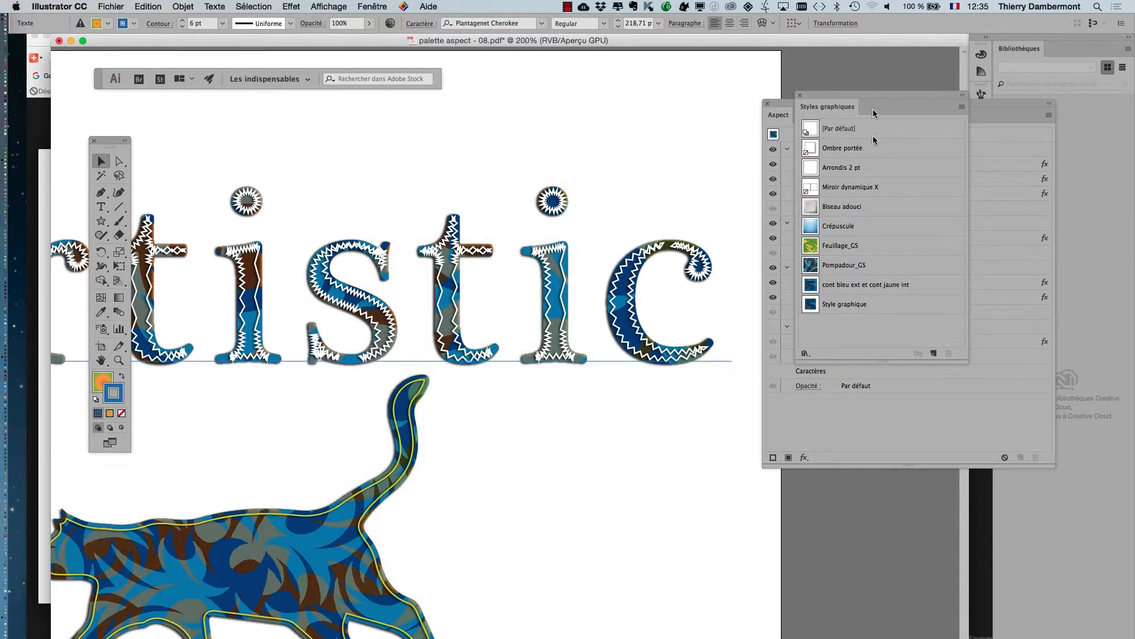
{"action": "left_click_drag", "start_coordinate": [850, 89], "coordinate": [602, 79]}
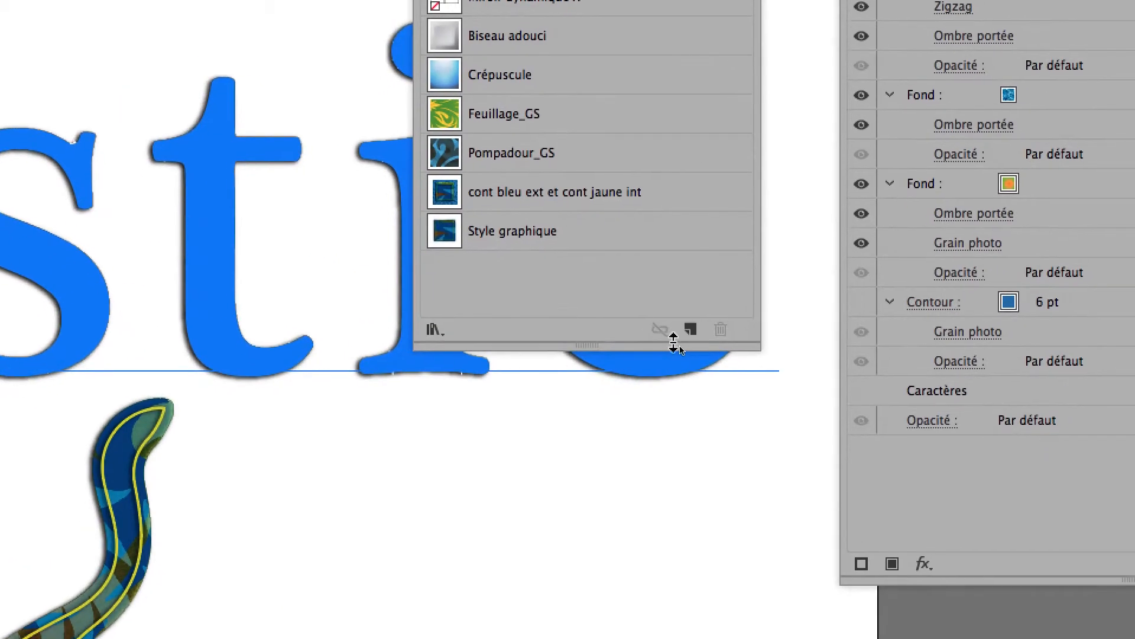
{"action": "left_click", "coordinate": [680, 337]}
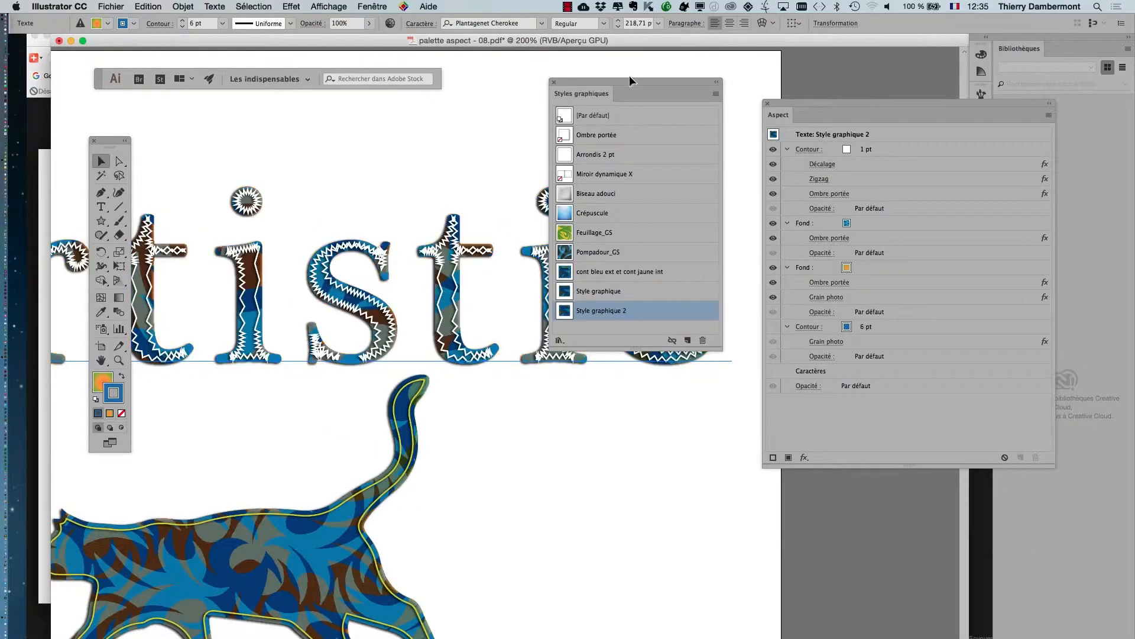
{"action": "left_click_drag", "start_coordinate": [629, 76], "coordinate": [661, 393]}
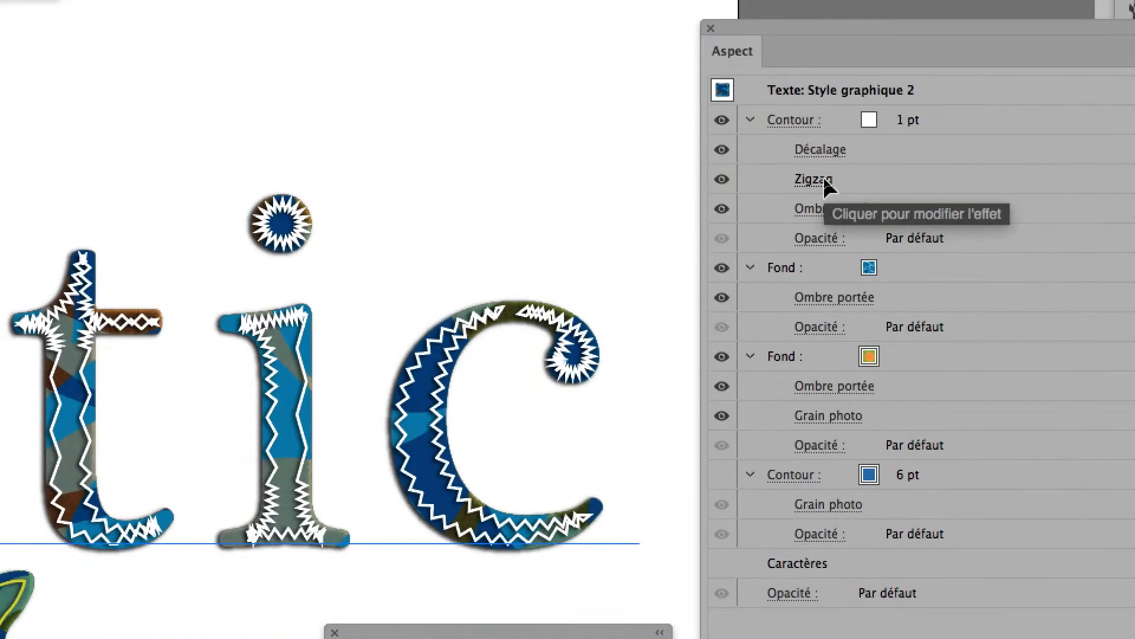
Edit the white contour's Zigzag effect to use rounded points (Arrondi) and an absolute size of 0,2 mm.
{"action": "left_click", "coordinate": [822, 179]}
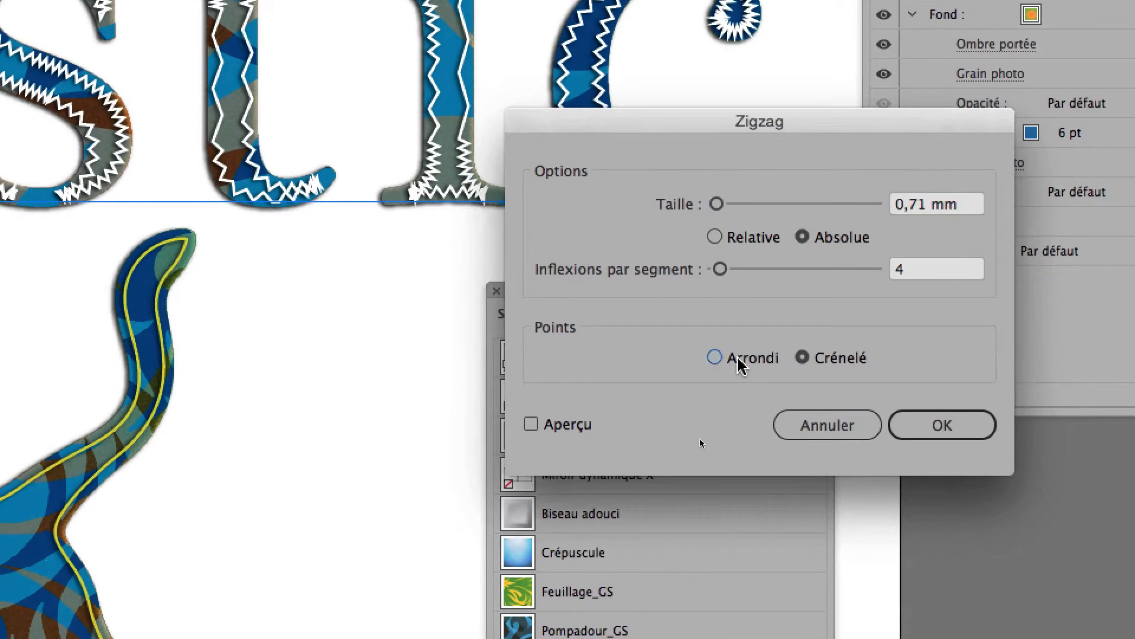
{"action": "left_click", "coordinate": [665, 508]}
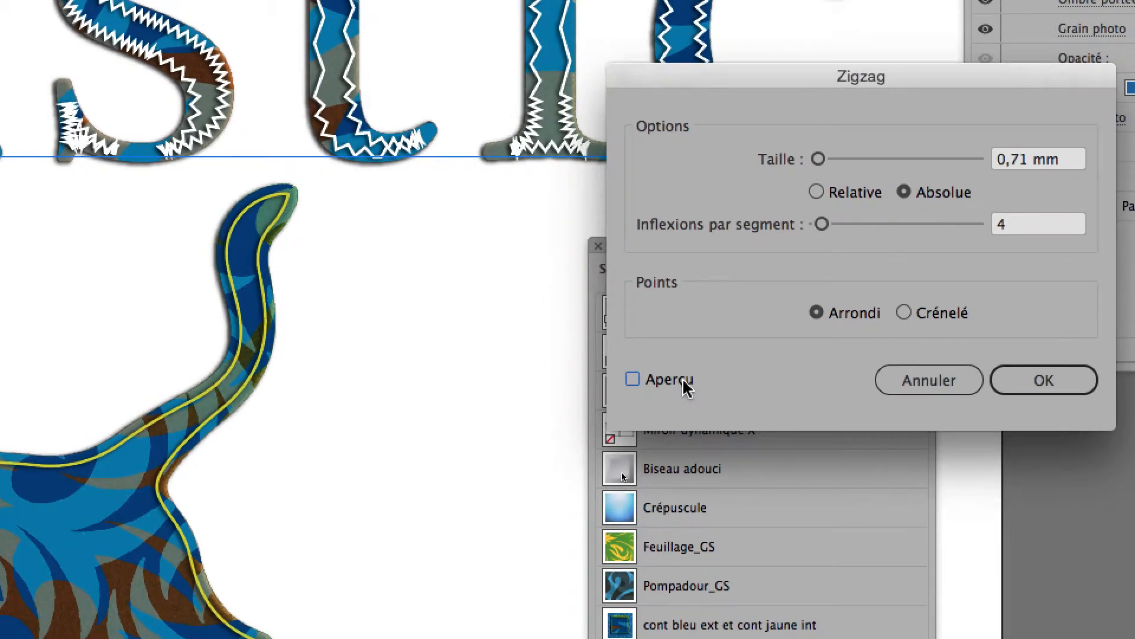
{"action": "left_click", "coordinate": [684, 382]}
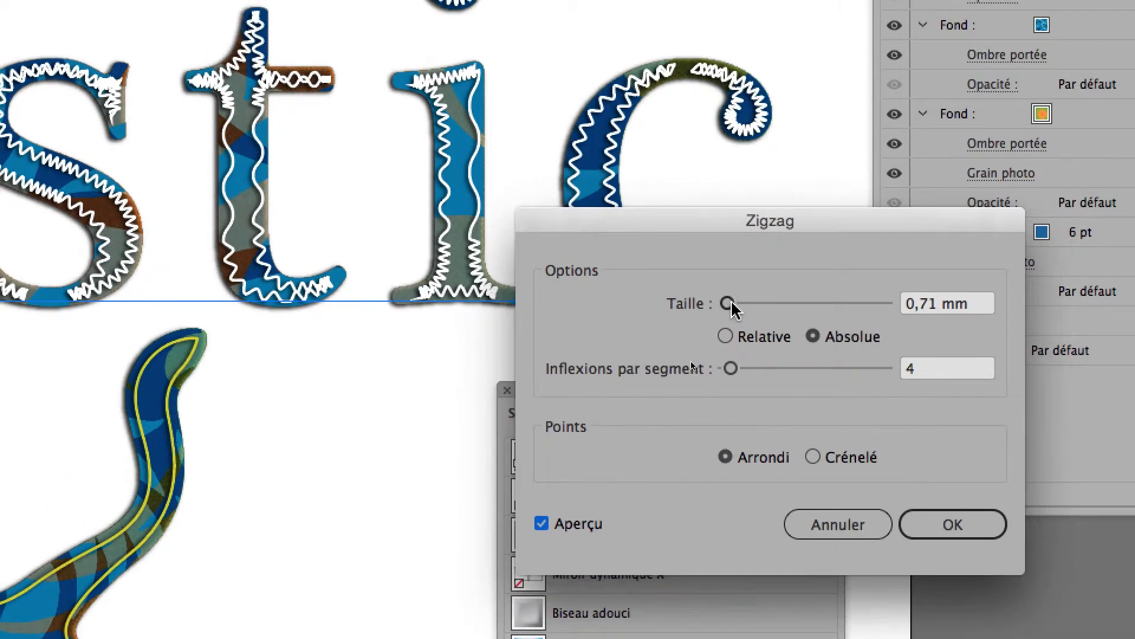
{"action": "left_click_drag", "start_coordinate": [726, 302], "coordinate": [718, 302]}
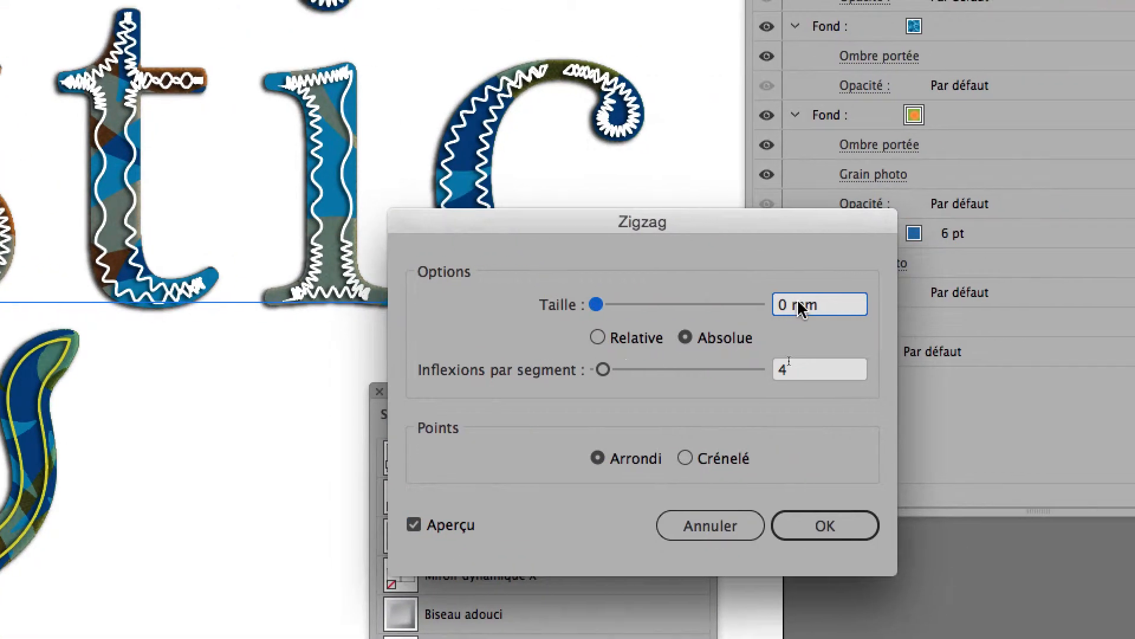
{"action": "triple_click", "coordinate": [798, 307]}
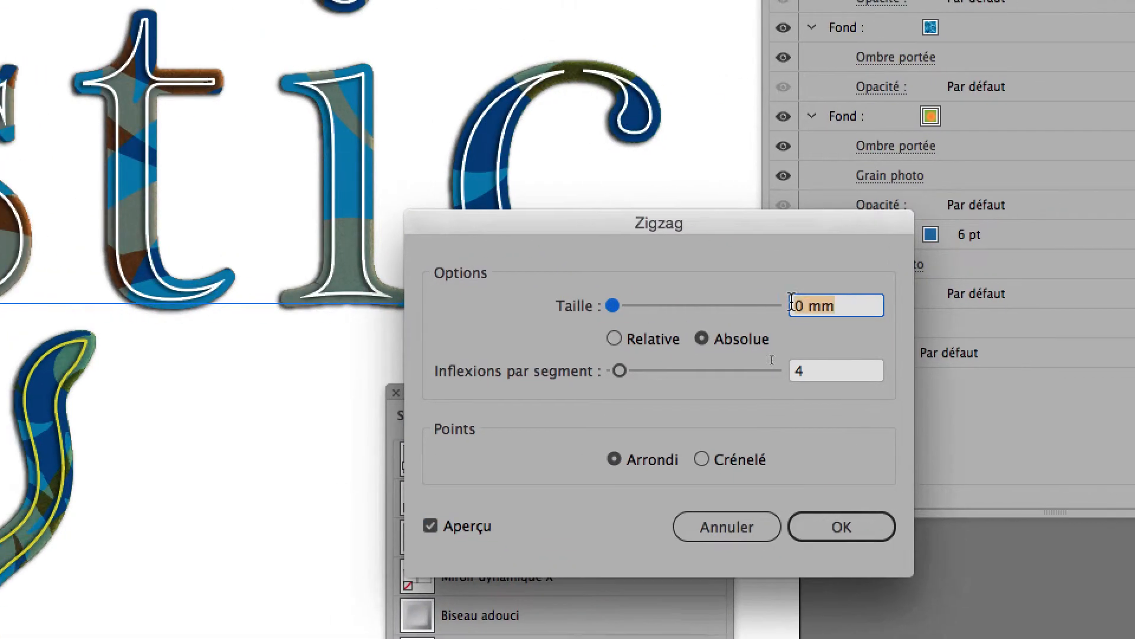
{"action": "type", "text": "0,2"}
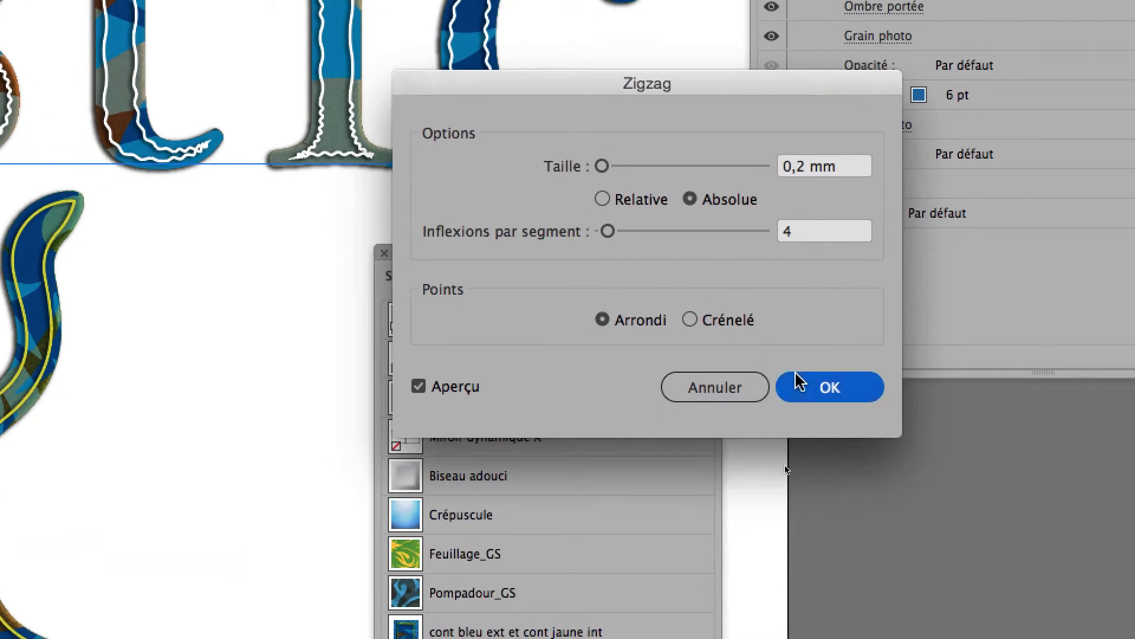
{"action": "left_click", "coordinate": [799, 382]}
Set the thickness of the text's white contour to 0,5 pt.
{"action": "left_click", "coordinate": [846, 157]}
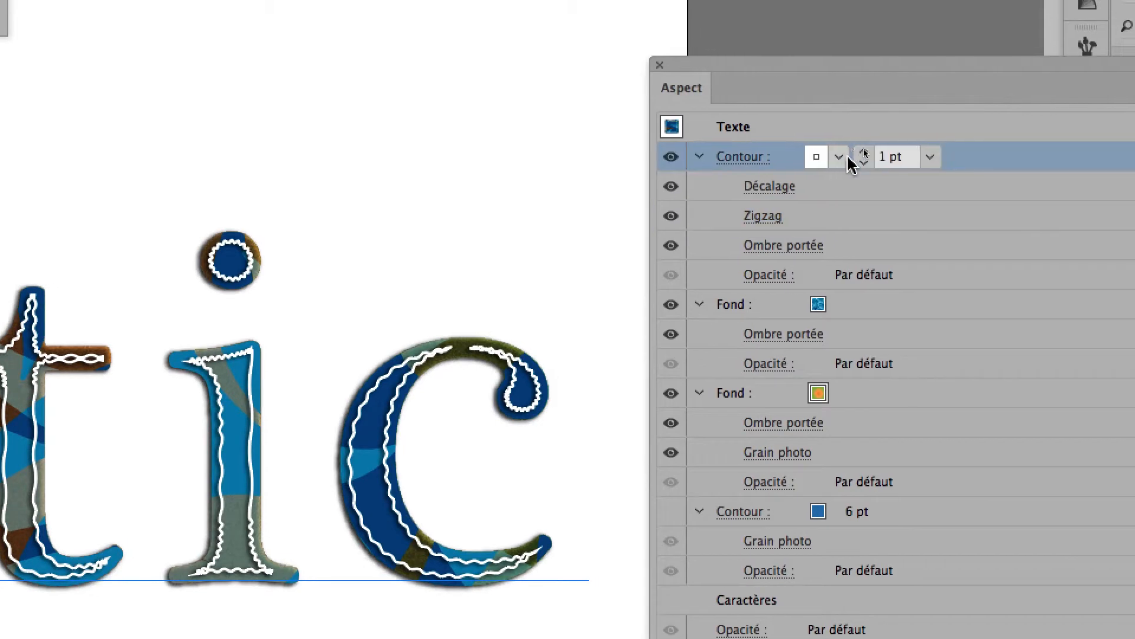
{"action": "left_click", "coordinate": [852, 158]}
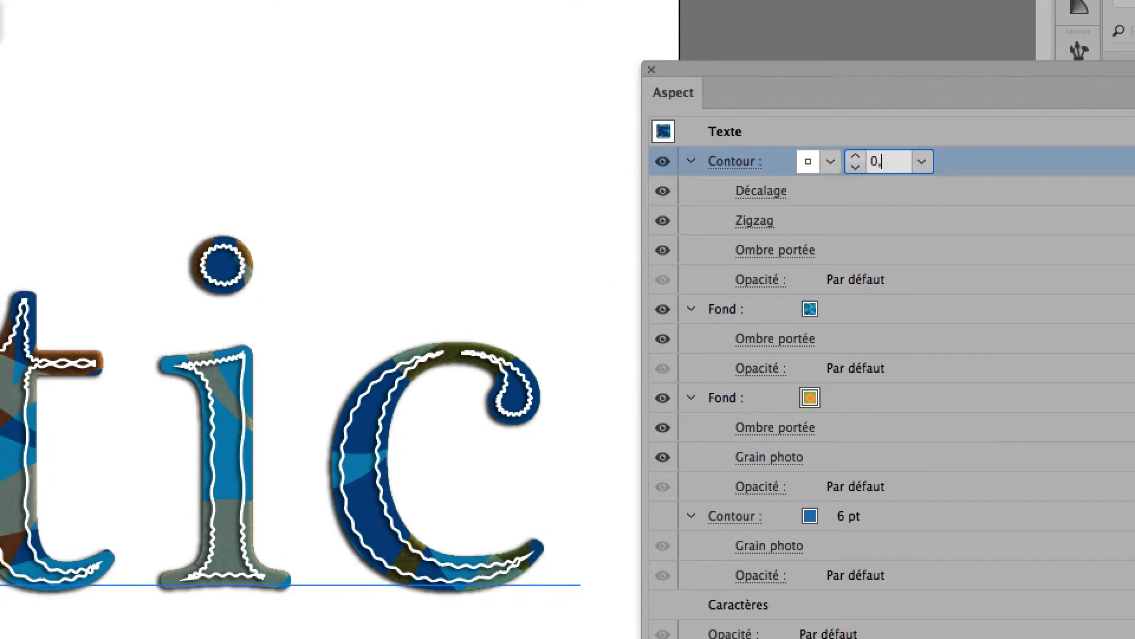
{"action": "type", "text": "0,5"}
{"action": "key", "text": "Return"}
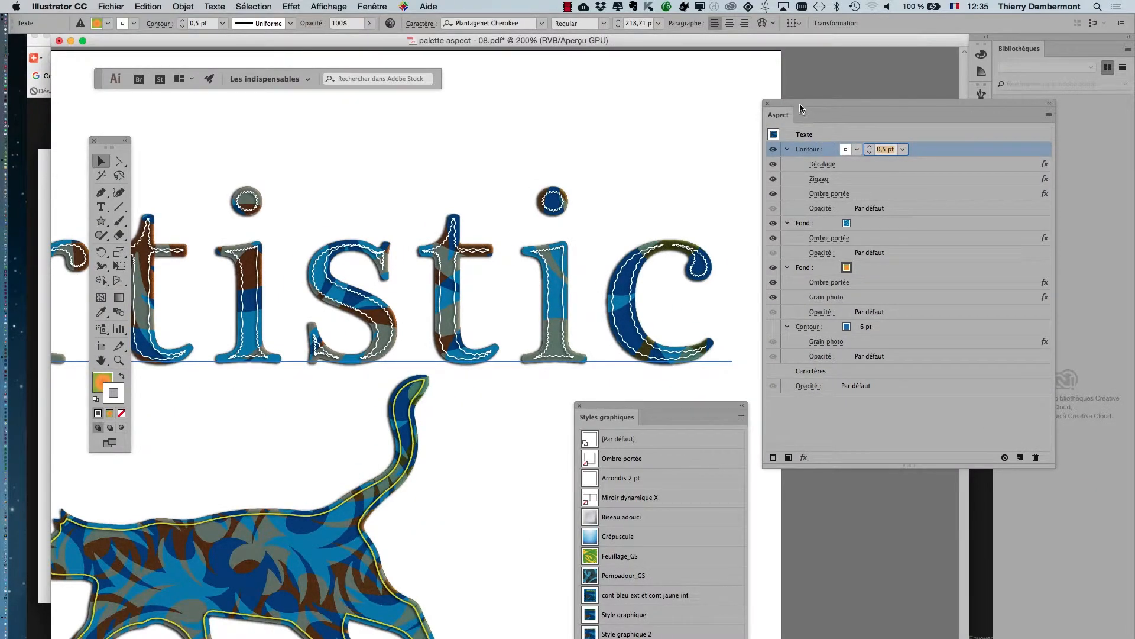
Move the Aspect and Styles graphiques panels farther from the artwork and deselect the text.
{"action": "left_click_drag", "start_coordinate": [800, 108], "coordinate": [842, 96]}
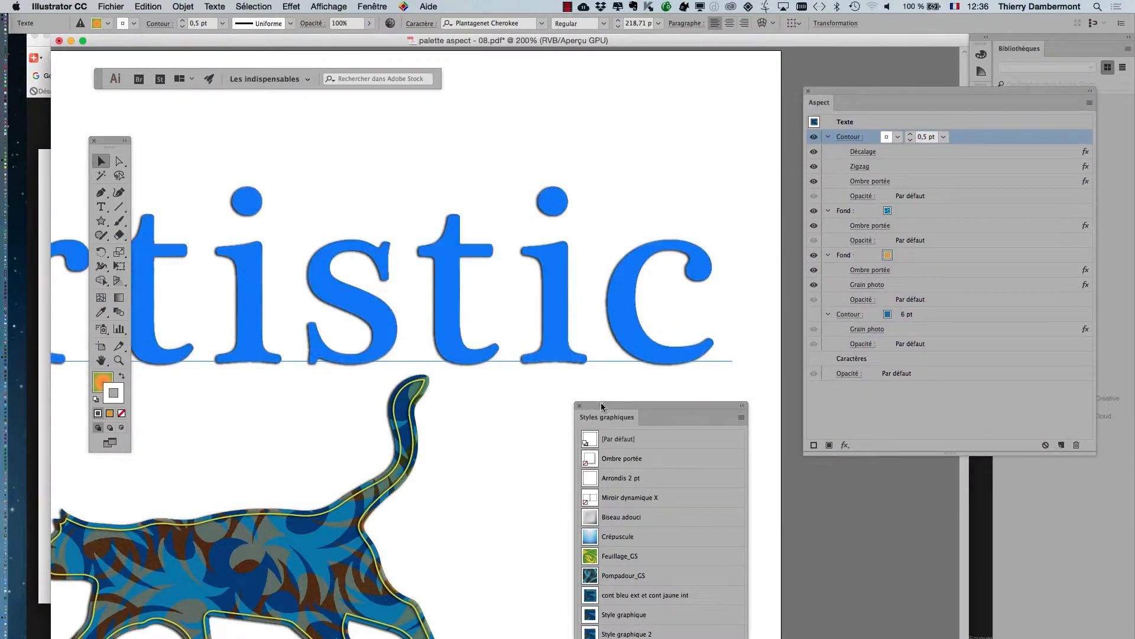
{"action": "left_click_drag", "start_coordinate": [601, 407], "coordinate": [712, 442]}
{"action": "left_click", "coordinate": [569, 470]}
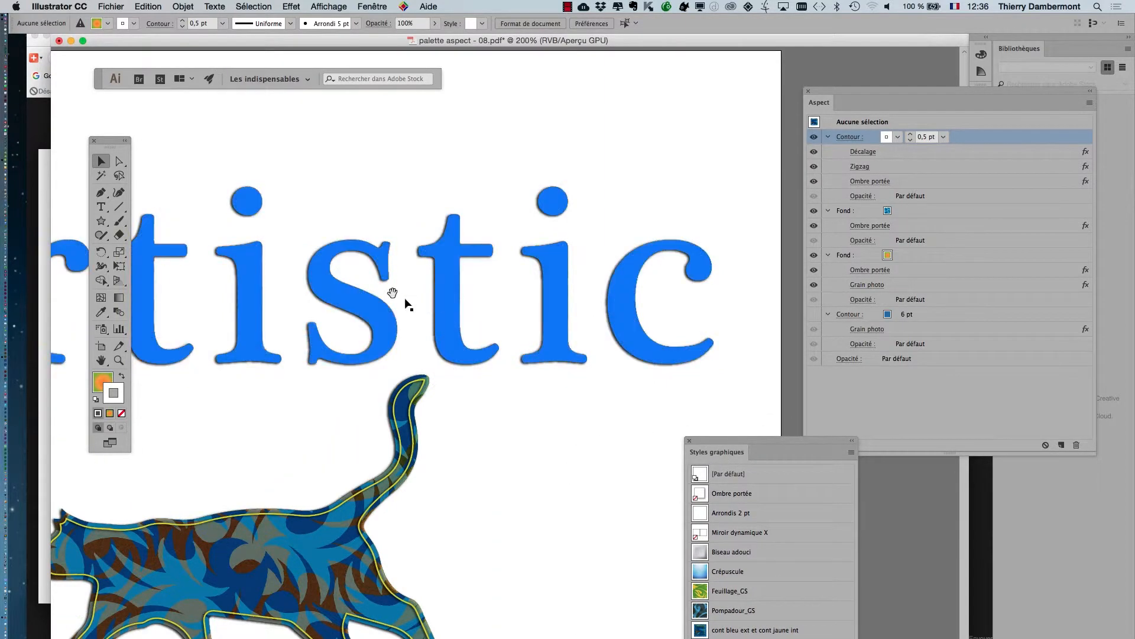
{"action": "left_click_drag", "start_coordinate": [393, 293], "coordinate": [558, 231]}
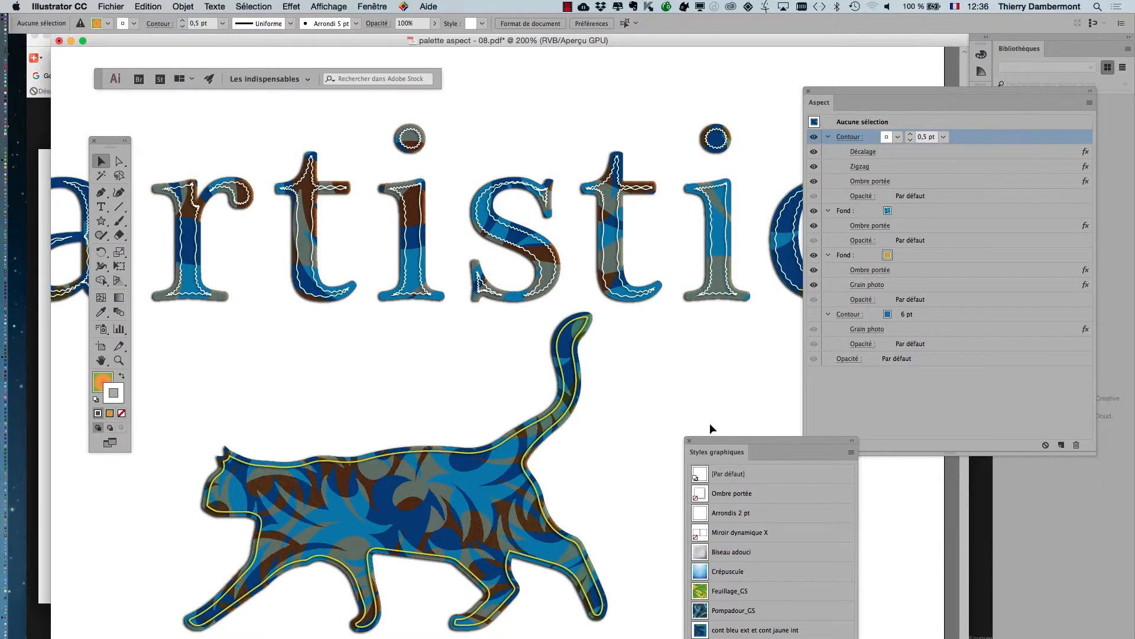
Save the document under the new name palette aspect - 09.pdf, using the [Illustrator par défaut] PDF preset.
{"action": "left_click", "coordinate": [111, 7]}
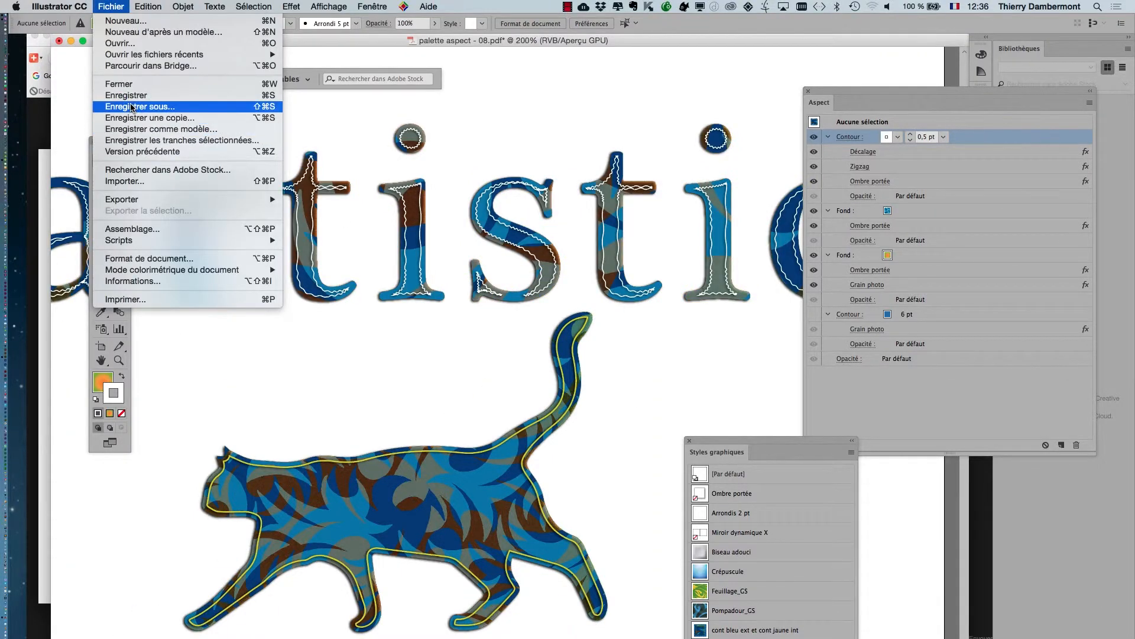
{"action": "left_click", "coordinate": [131, 107]}
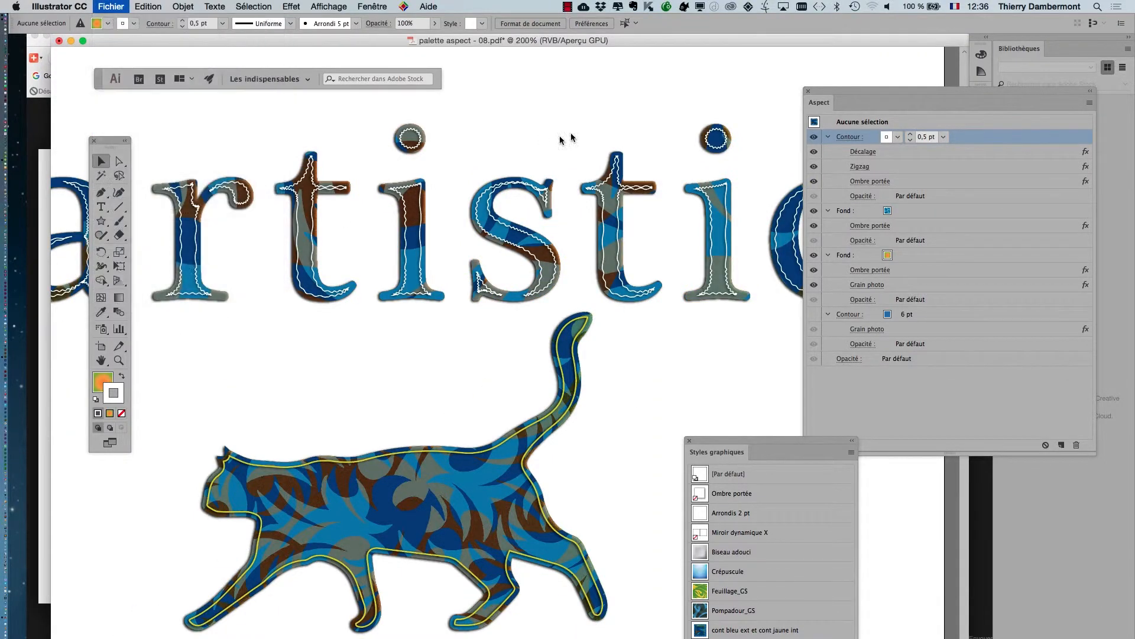
{"action": "left_click", "coordinate": [586, 114]}
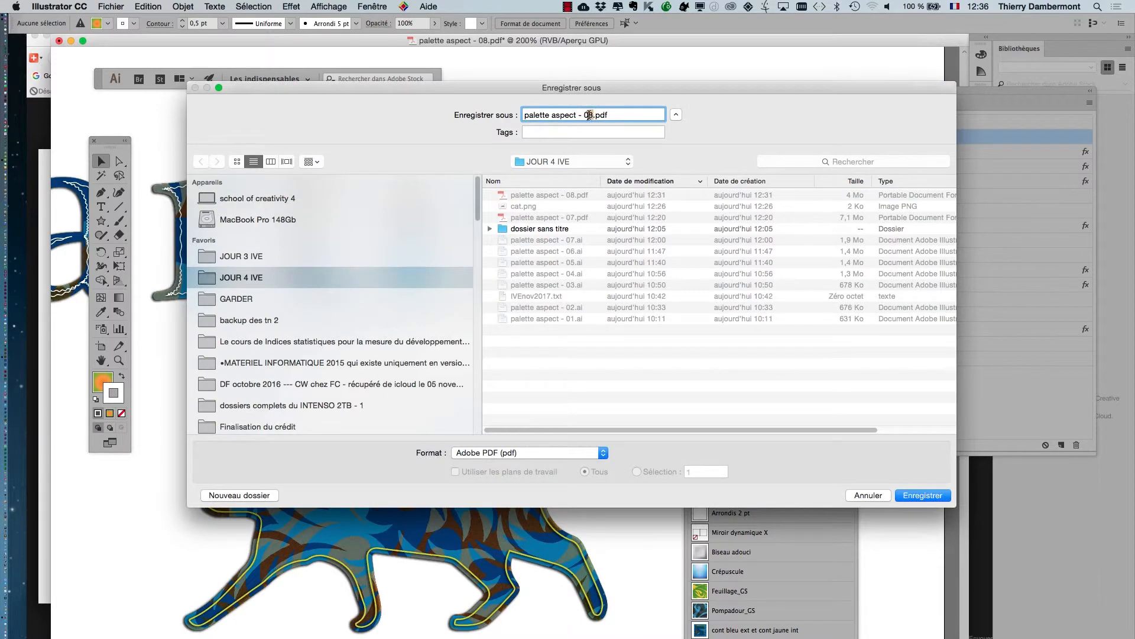
{"action": "key", "text": "Return"}
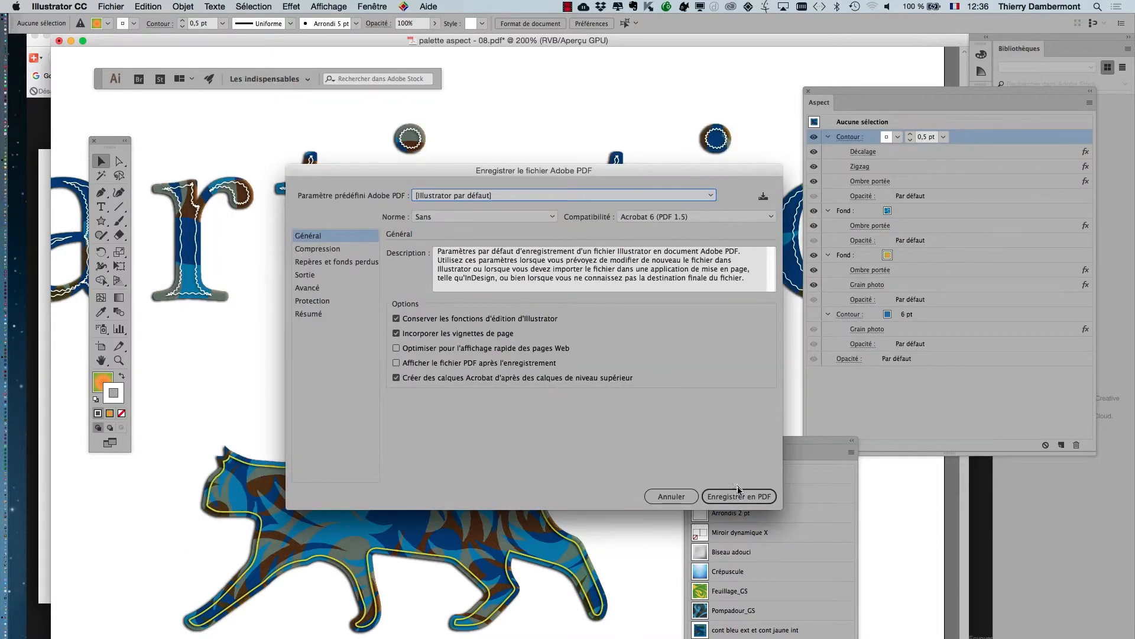
{"action": "left_click", "coordinate": [746, 498]}
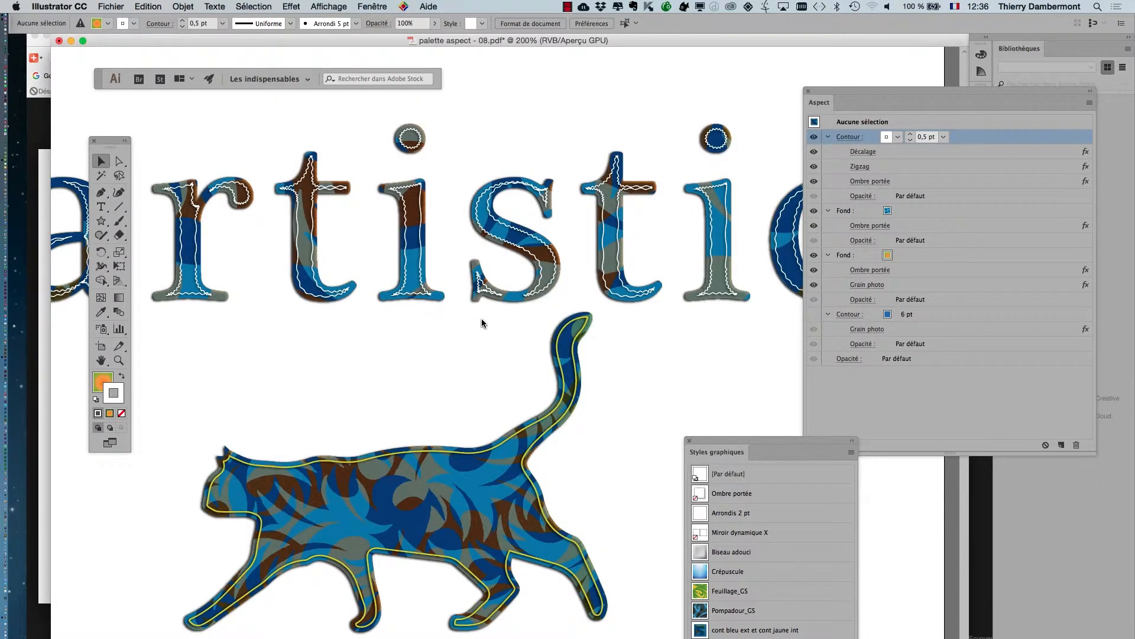
Distort the text "artistic" with a horizontal Arc envelope (Distorsion de l'enveloppe) at an inflexion of 23%.
{"action": "scroll", "coordinate": [480, 314], "scroll_direction": "down", "scroll_amount": 2}
{"action": "left_click_drag", "start_coordinate": [626, 303], "coordinate": [628, 263]}
{"action": "left_click", "coordinate": [183, 7]}
{"action": "mouse_move", "coordinate": [235, 305]}
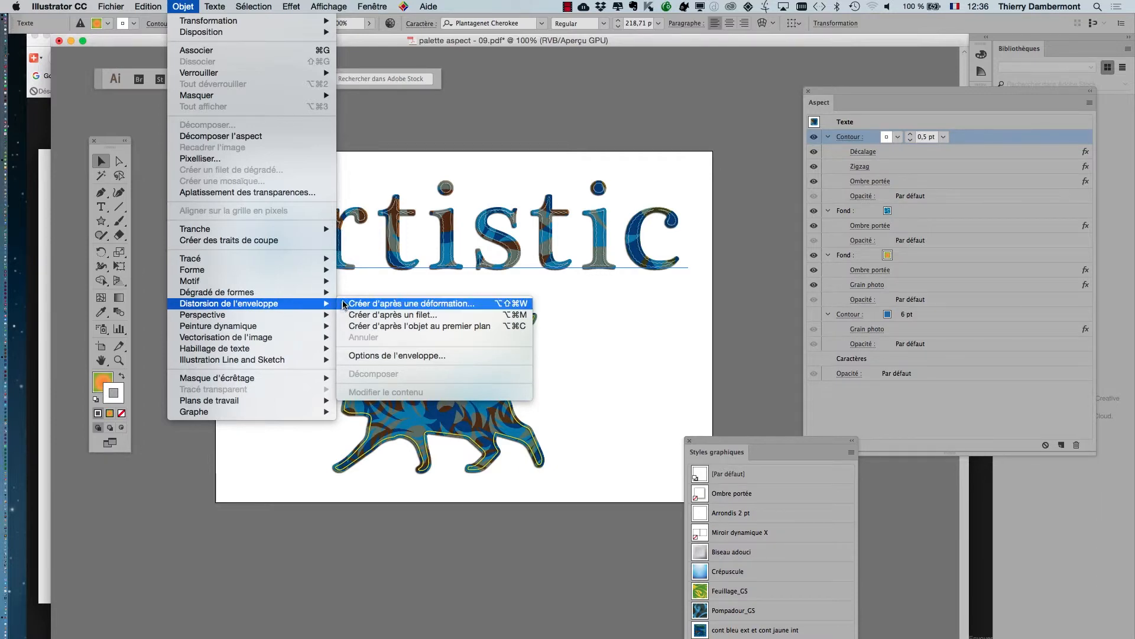
{"action": "left_click", "coordinate": [411, 304]}
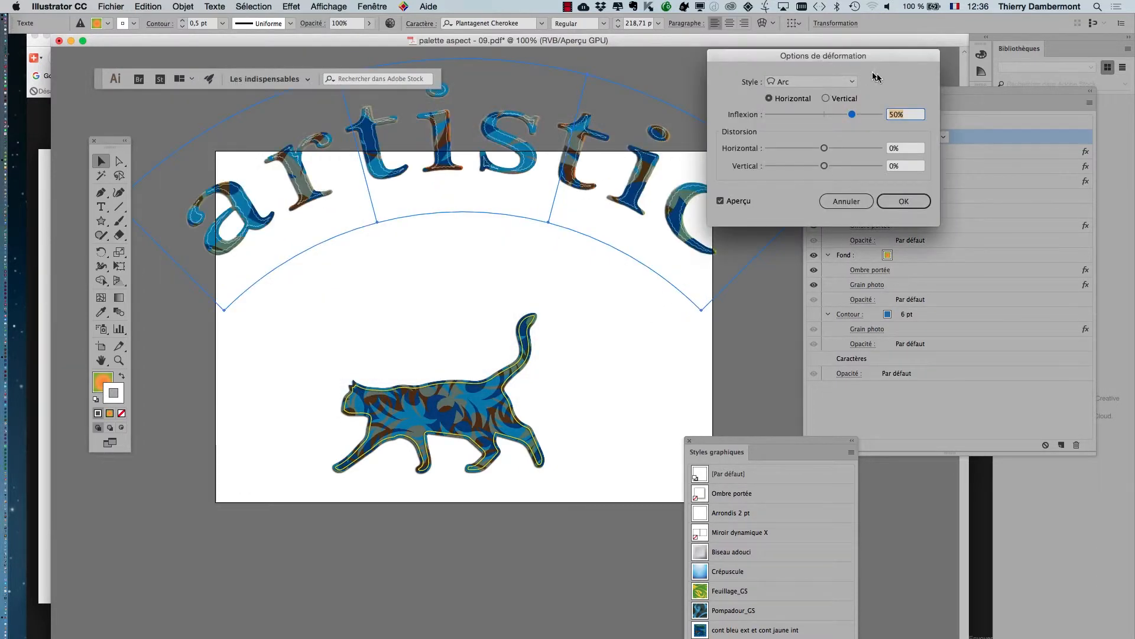
{"action": "left_click_drag", "start_coordinate": [816, 119], "coordinate": [838, 119]}
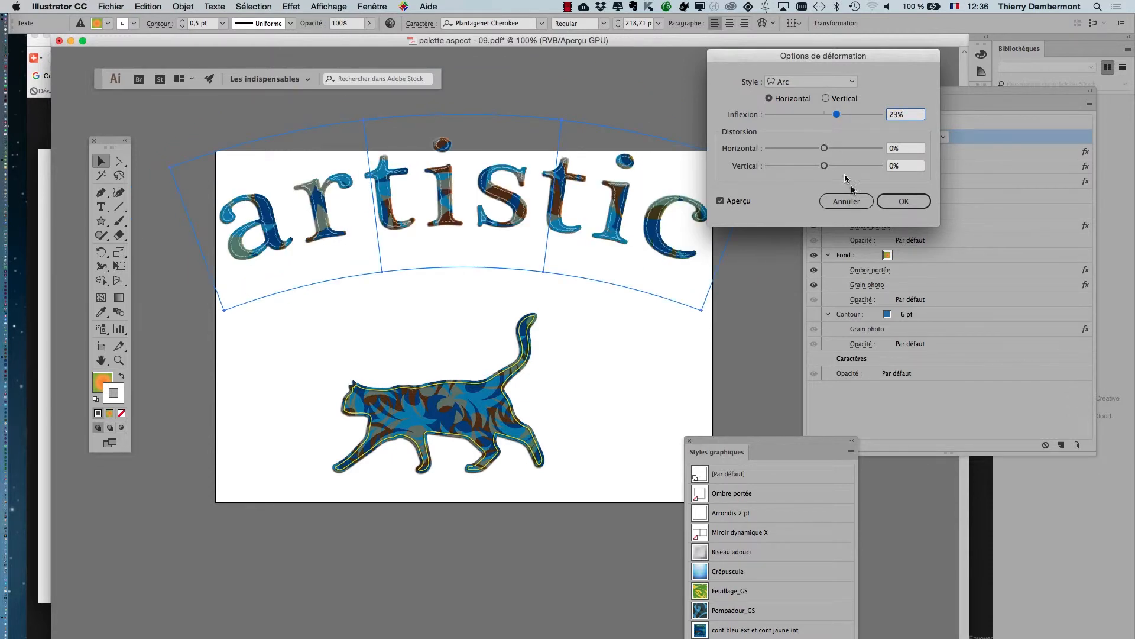
{"action": "left_click", "coordinate": [903, 202]}
Scale the arched text down proportionally about its centre to about 257 × 86 mm with the Free Transform tool.
{"action": "left_click", "coordinate": [119, 265]}
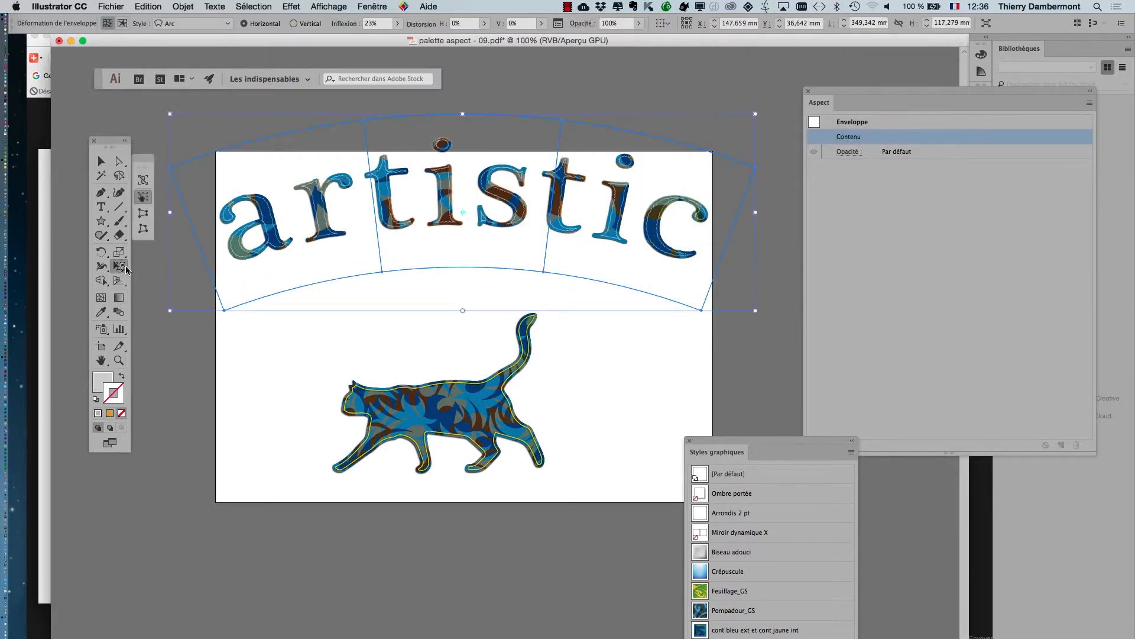
{"action": "left_click_drag", "start_coordinate": [170, 114], "coordinate": [240, 158]}
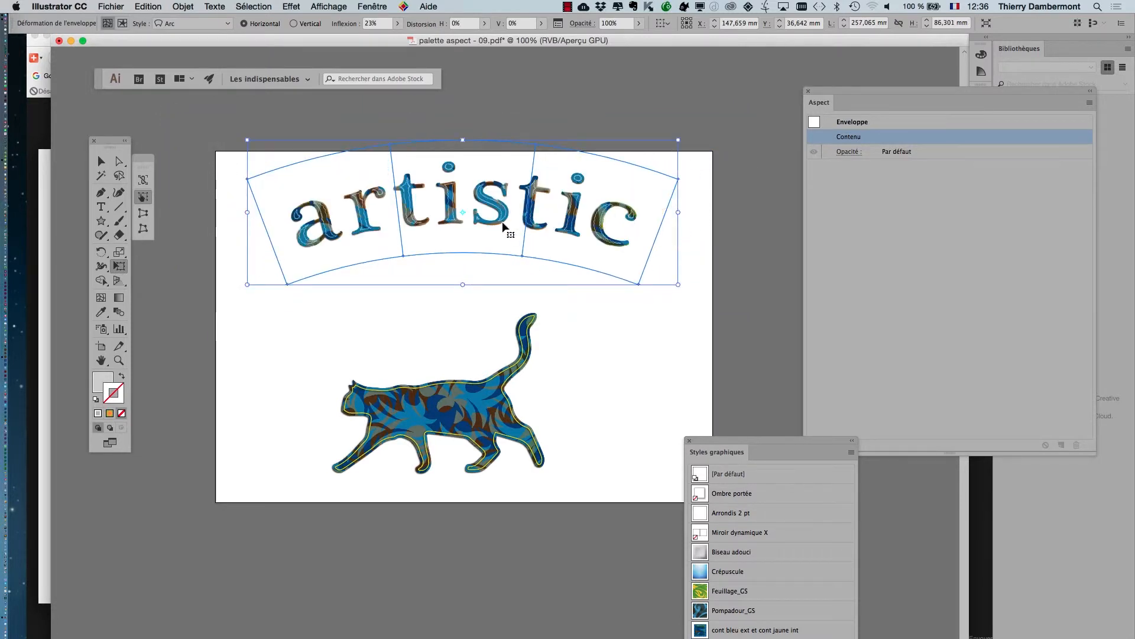
Move the arched text down about 31 mm and the cat silhouette up until its tail overlaps the second "t", leaving nothing selected.
{"action": "left_click_drag", "start_coordinate": [502, 226], "coordinate": [495, 277]}
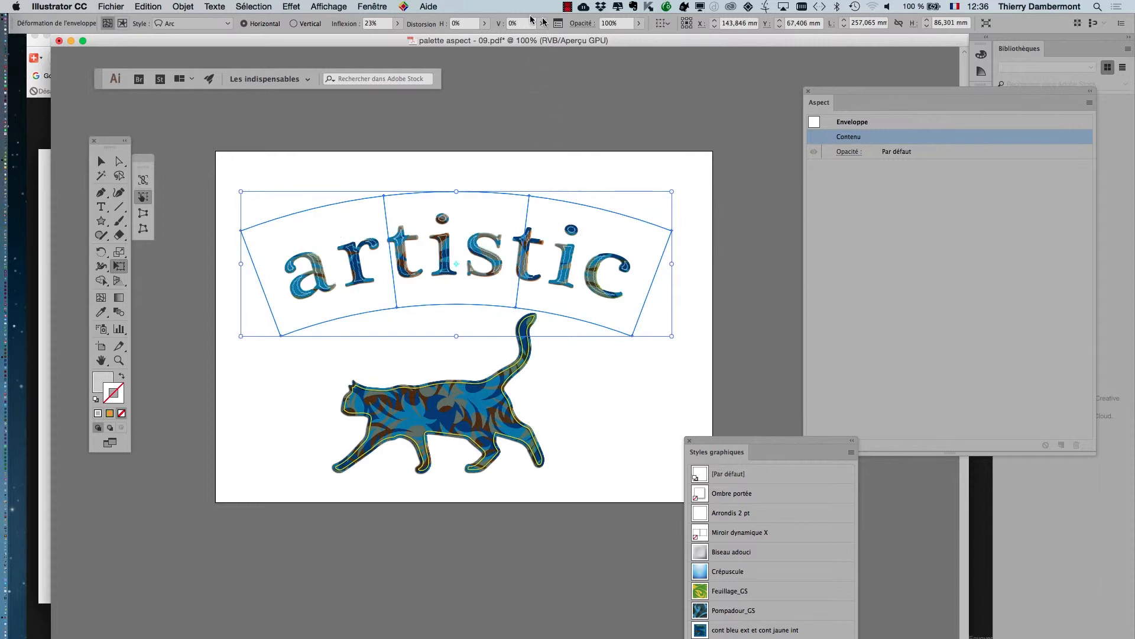
{"action": "left_click", "coordinate": [101, 162]}
{"action": "left_click", "coordinate": [181, 165]}
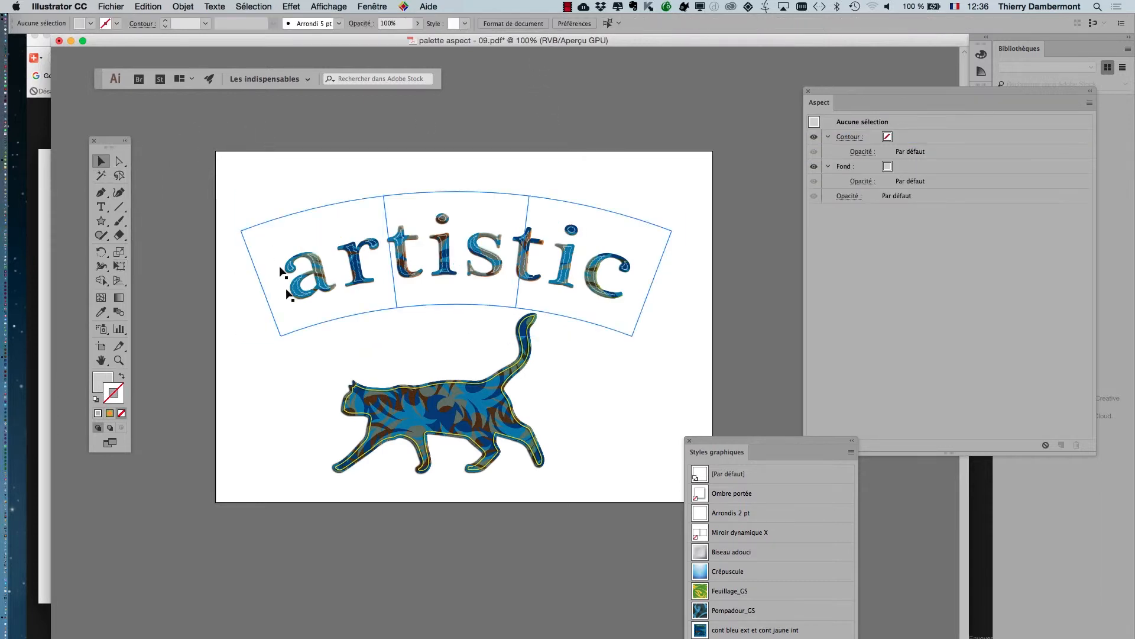
{"action": "mouse_move", "coordinate": [439, 430]}
{"action": "left_mouse_down"}
{"action": "mouse_move", "coordinate": [487, 398]}
{"action": "mouse_move", "coordinate": [497, 405]}
{"action": "mouse_move", "coordinate": [458, 389]}
{"action": "mouse_move", "coordinate": [487, 327]}
{"action": "left_mouse_up"}
{"action": "left_click", "coordinate": [182, 199]}
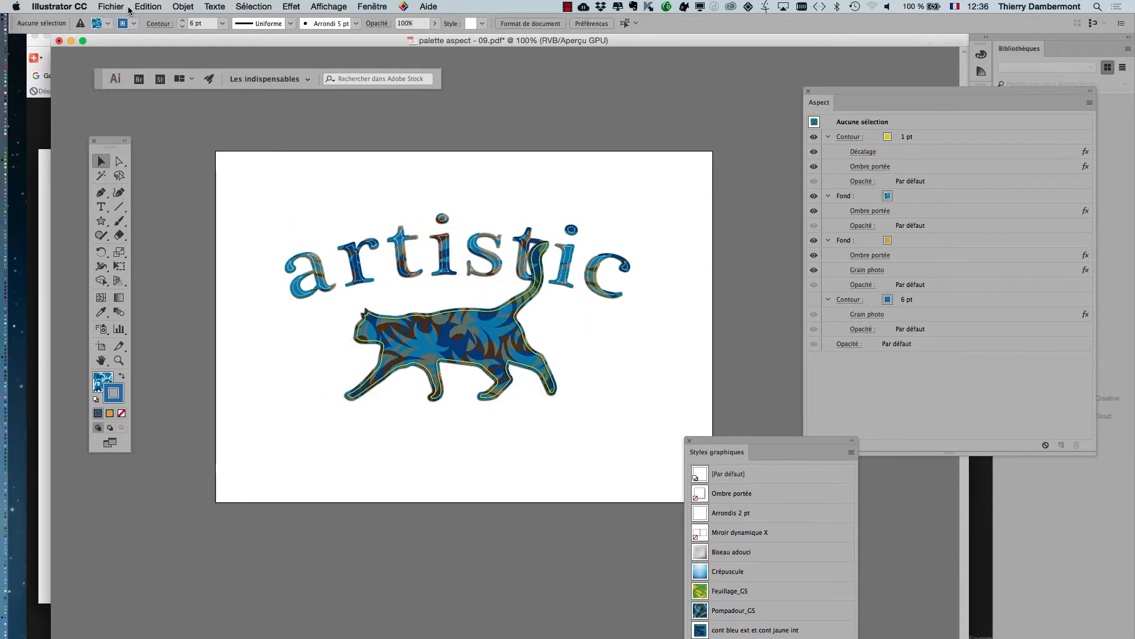
Stack the cat's image trace below the envelope within Calque 1, and shift the cat up about 13 mm and slightly left.
{"action": "left_click", "coordinate": [361, 307]}
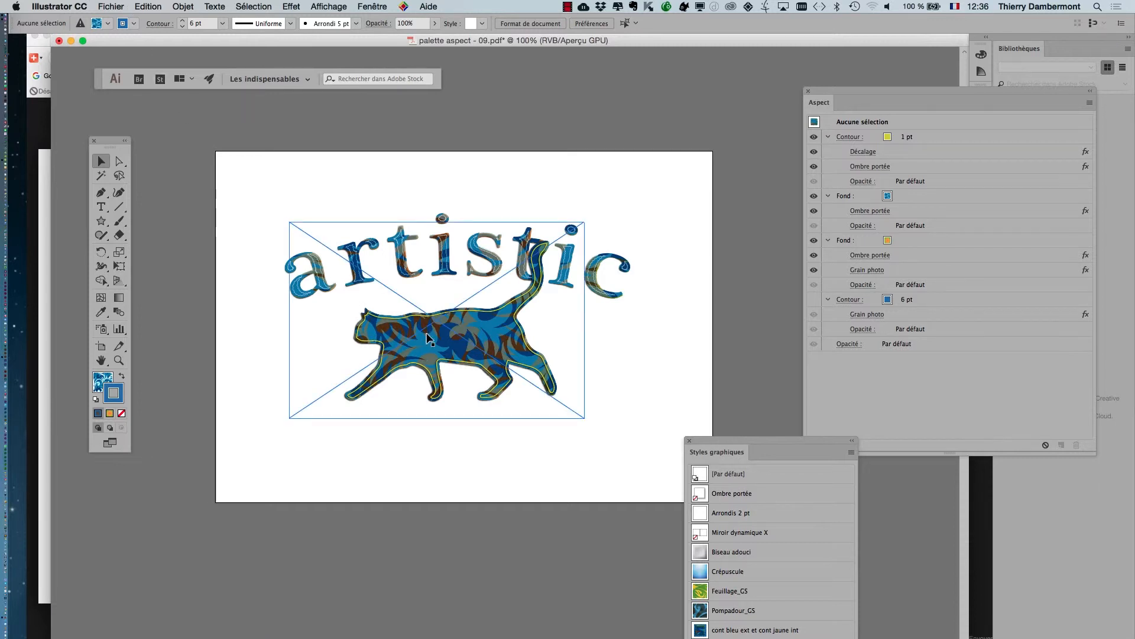
{"action": "left_click", "coordinate": [381, 8]}
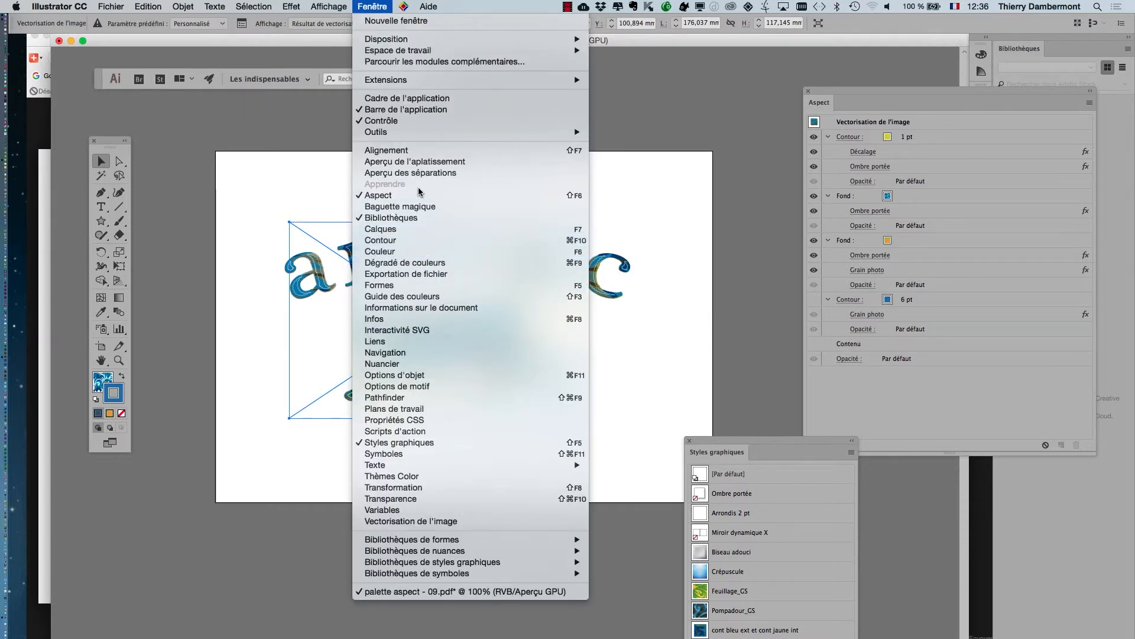
{"action": "left_click", "coordinate": [414, 236]}
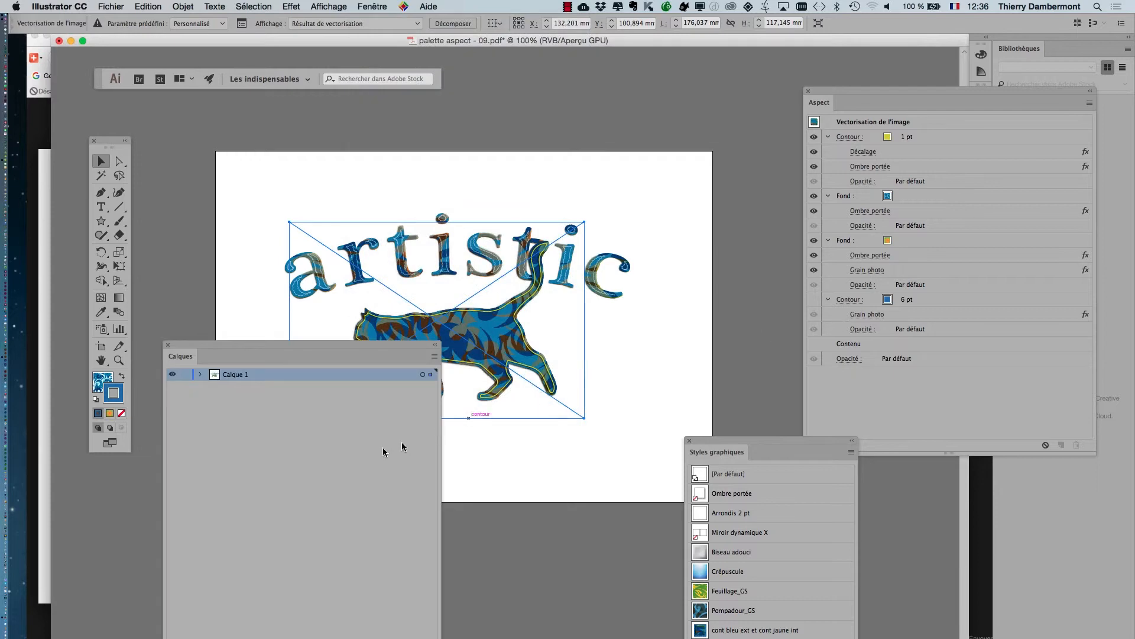
{"action": "left_click", "coordinate": [200, 375]}
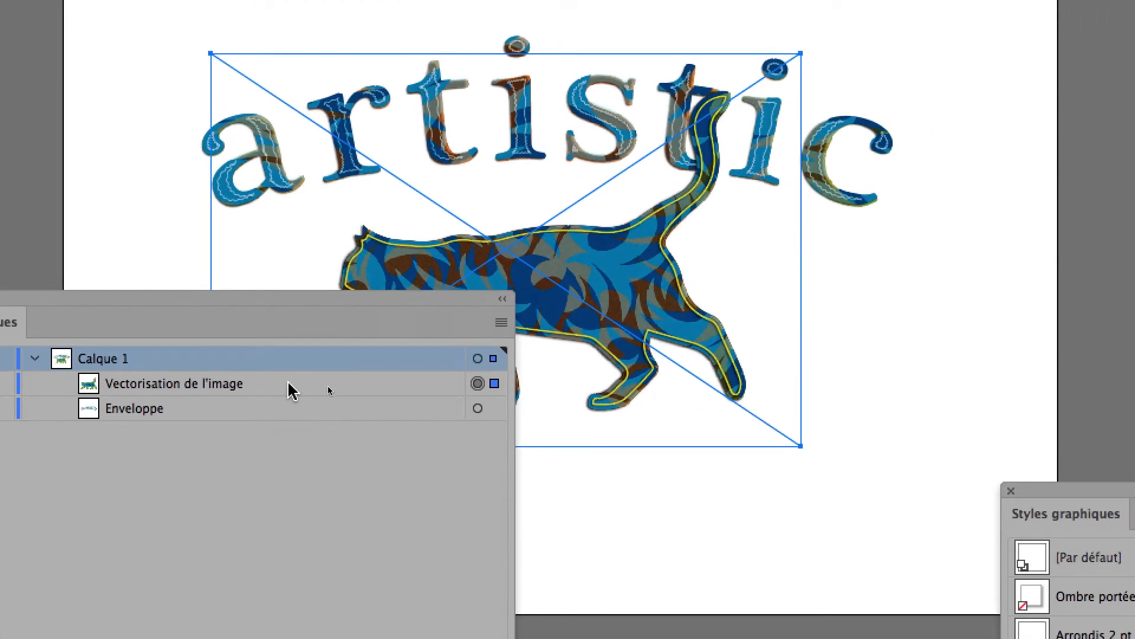
{"action": "left_click_drag", "start_coordinate": [289, 390], "coordinate": [278, 416]}
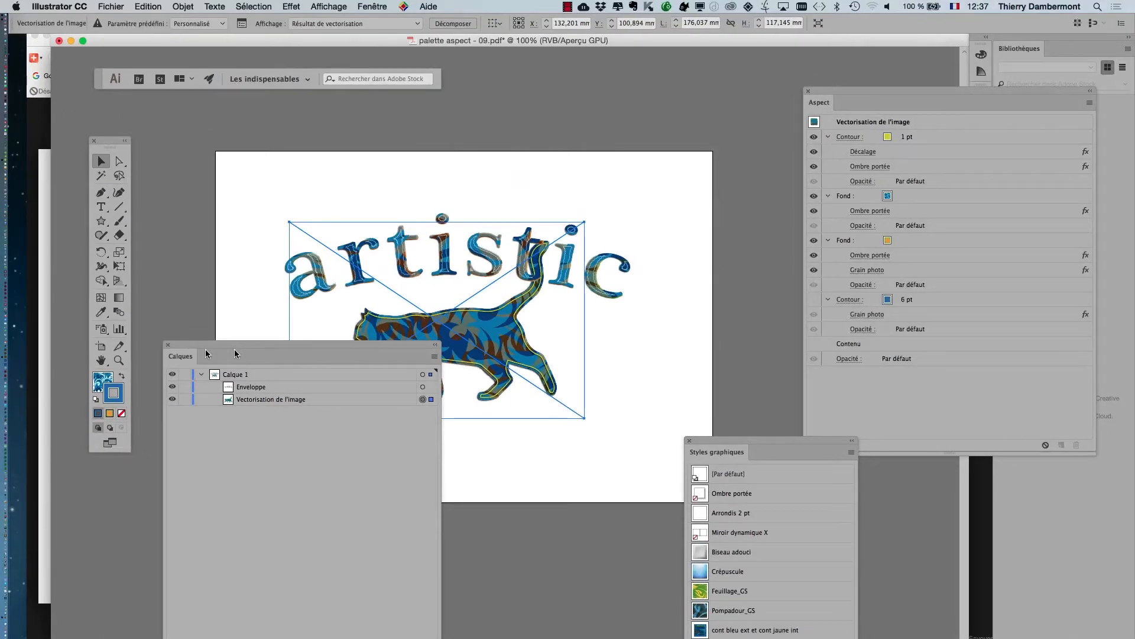
{"action": "left_click", "coordinate": [168, 345]}
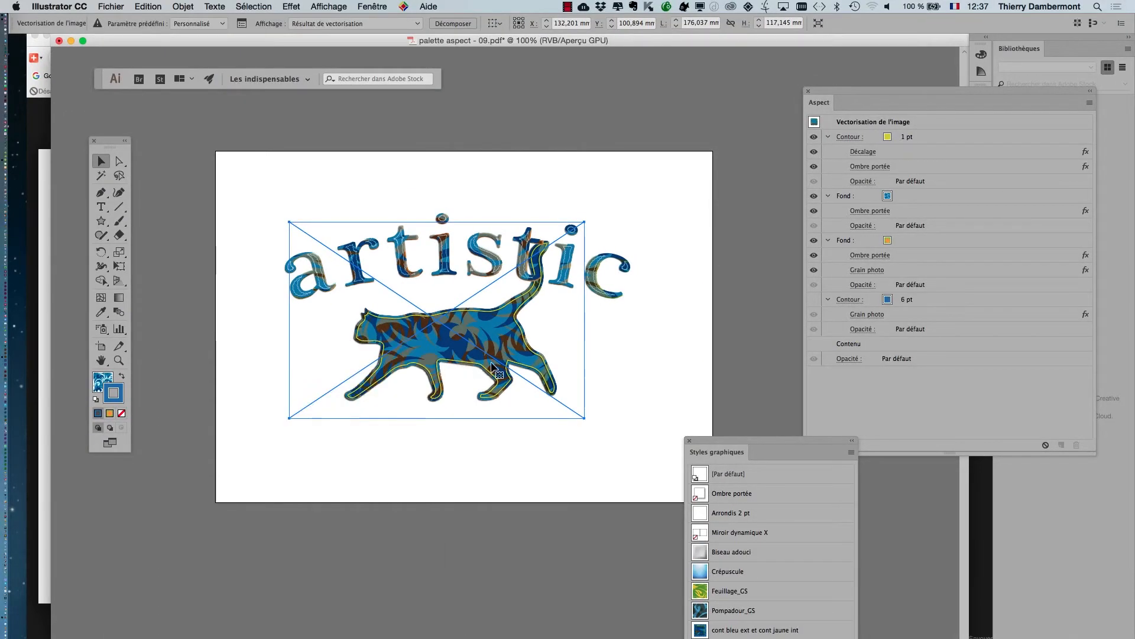
{"action": "left_click_drag", "start_coordinate": [483, 388], "coordinate": [477, 367]}
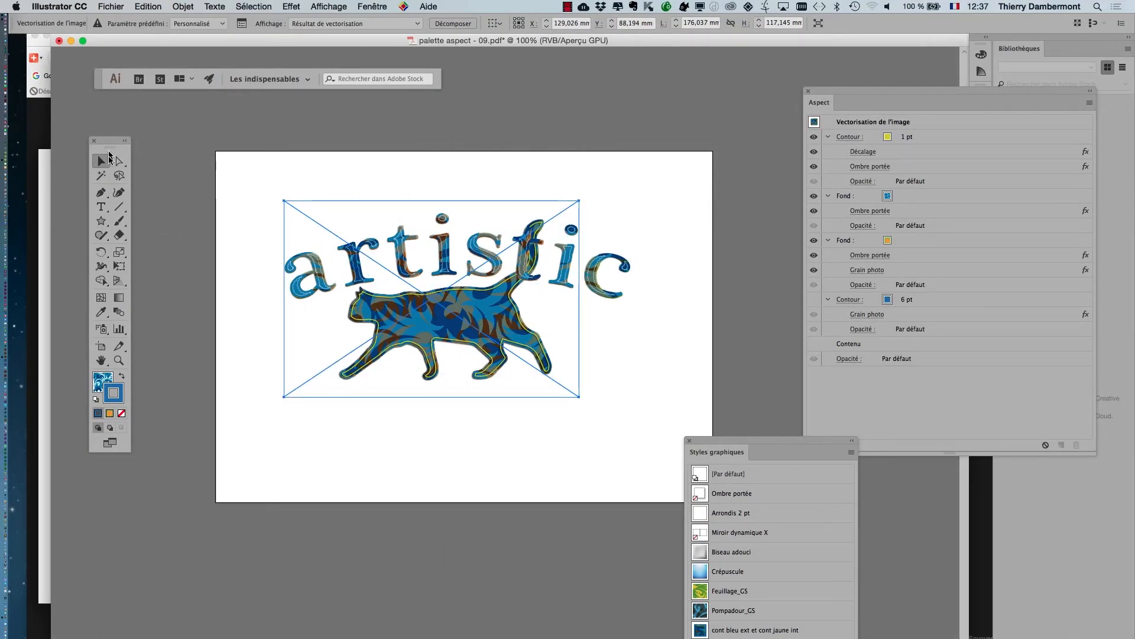
{"action": "left_click", "coordinate": [195, 186]}
Save the document under the new name palette aspect - 10.pdf in Adobe PDF format.
{"action": "left_click", "coordinate": [111, 7]}
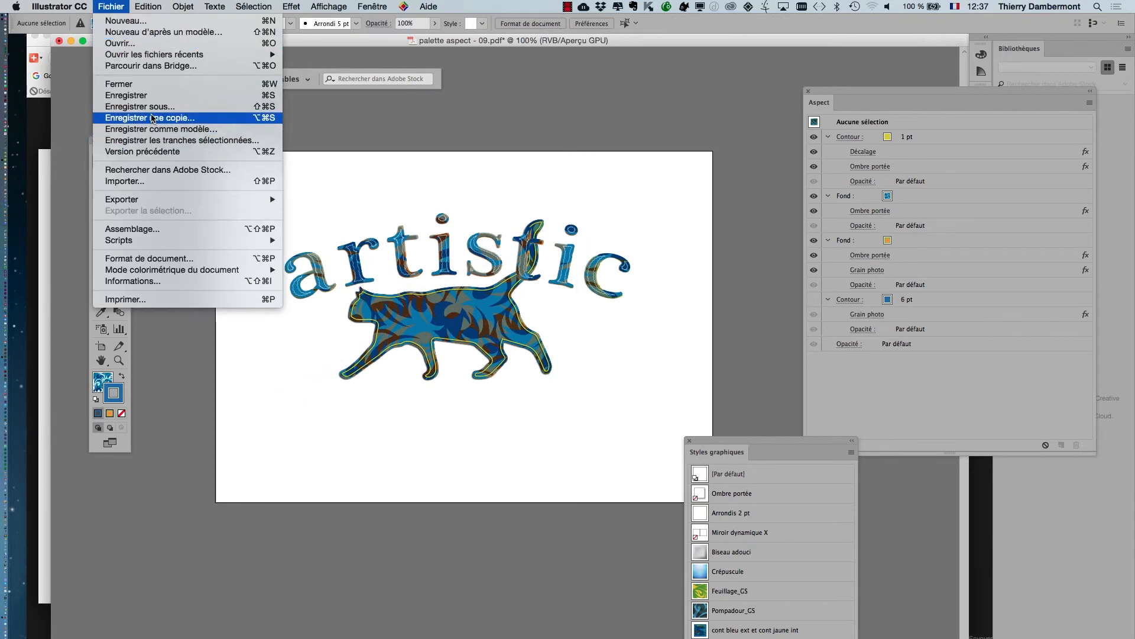
{"action": "left_click", "coordinate": [140, 107]}
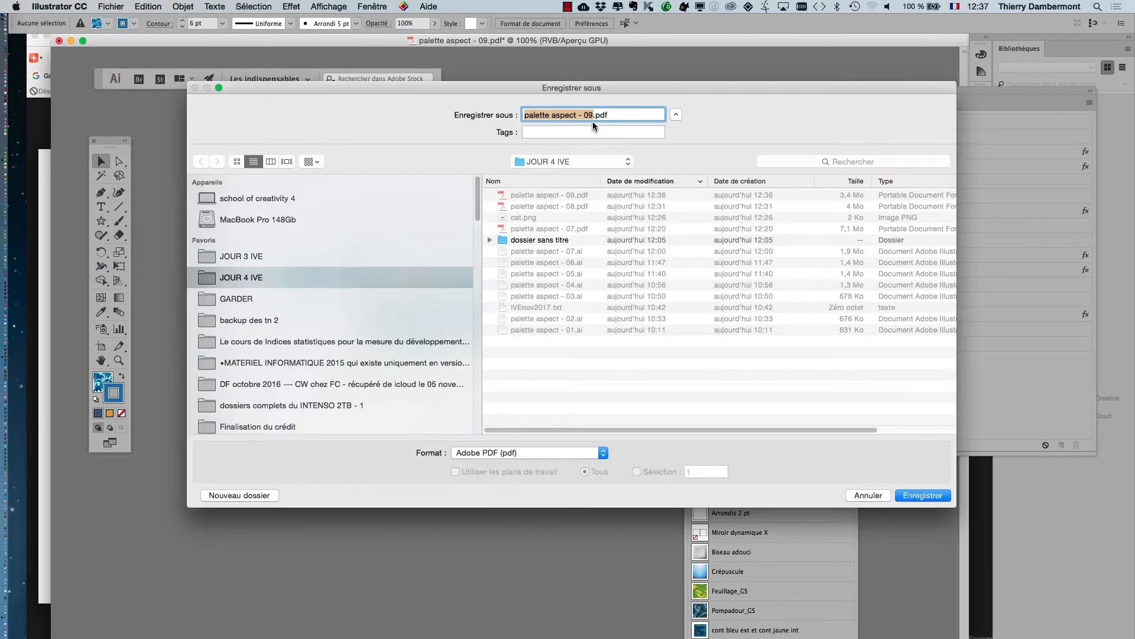
{"action": "left_click", "coordinate": [593, 117]}
{"action": "type", "text": "10"}
{"action": "key", "text": "Return"}
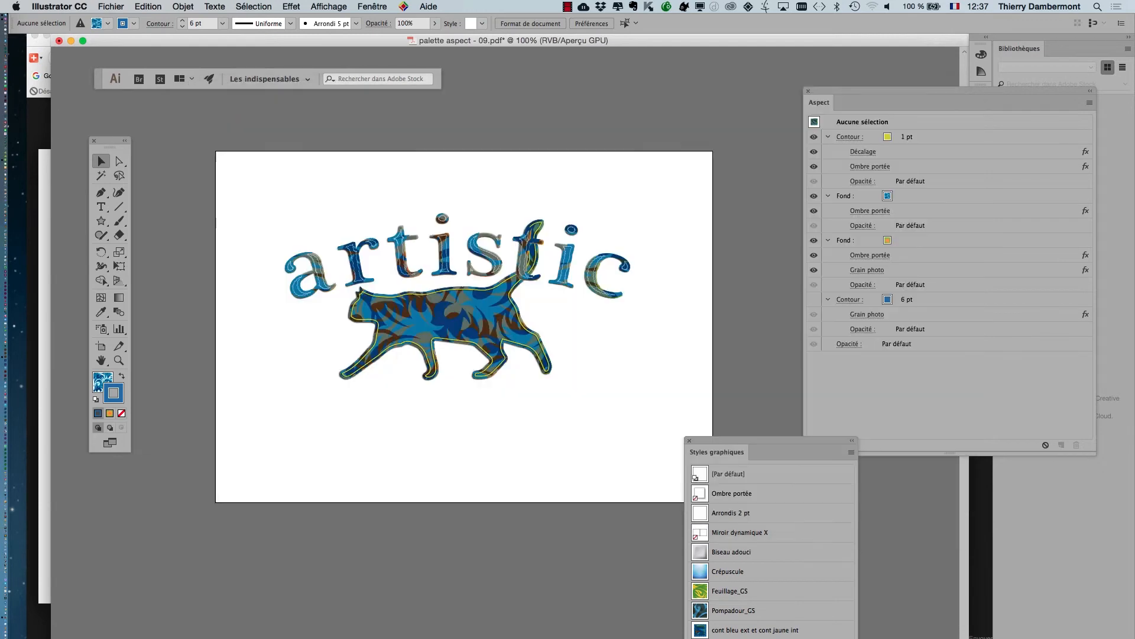
{"action": "left_click", "coordinate": [761, 496]}
View the finished text and cat composition enlarged and centred in full-screen mode with all panels hidden.
{"action": "scroll", "coordinate": [413, 349], "scroll_direction": "up", "scroll_amount": 1}
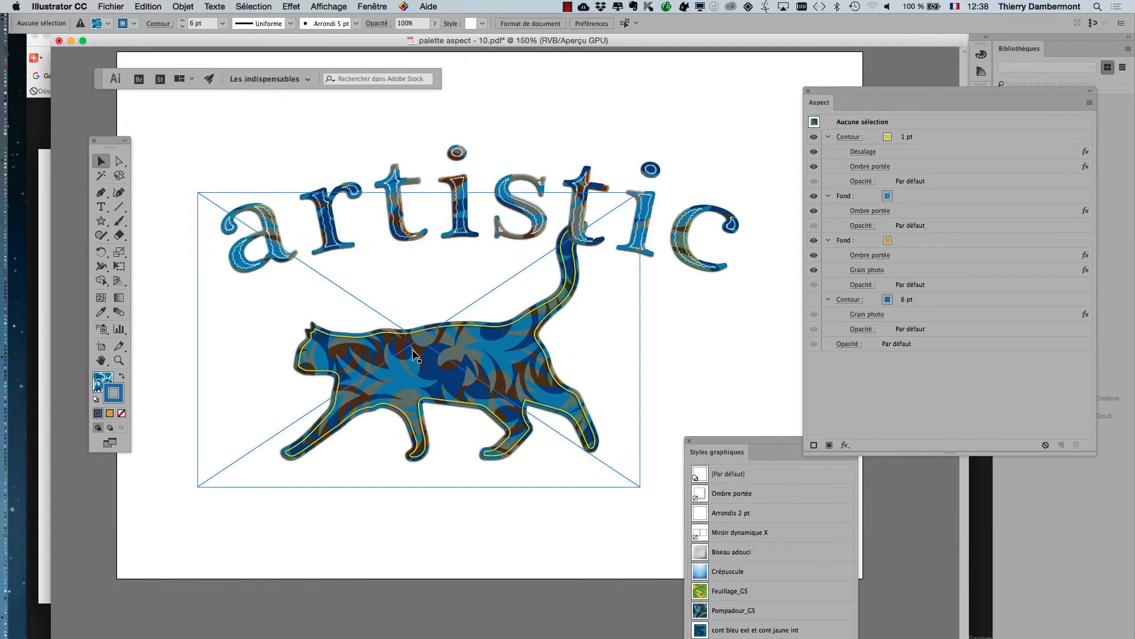
{"action": "key", "text": "Tab"}
{"action": "key", "text": "f"}
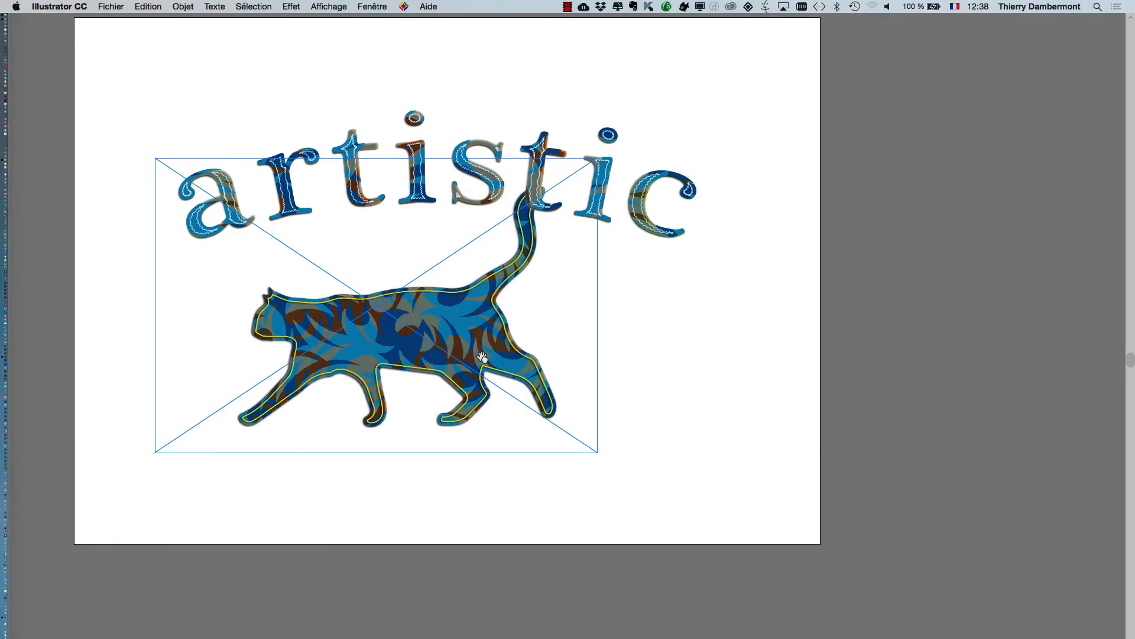
{"action": "left_click_drag", "start_coordinate": [482, 357], "coordinate": [586, 433]}
{"action": "scroll", "coordinate": [548, 424], "scroll_direction": "up", "scroll_amount": 1}
{"action": "left_click", "coordinate": [985, 479]}
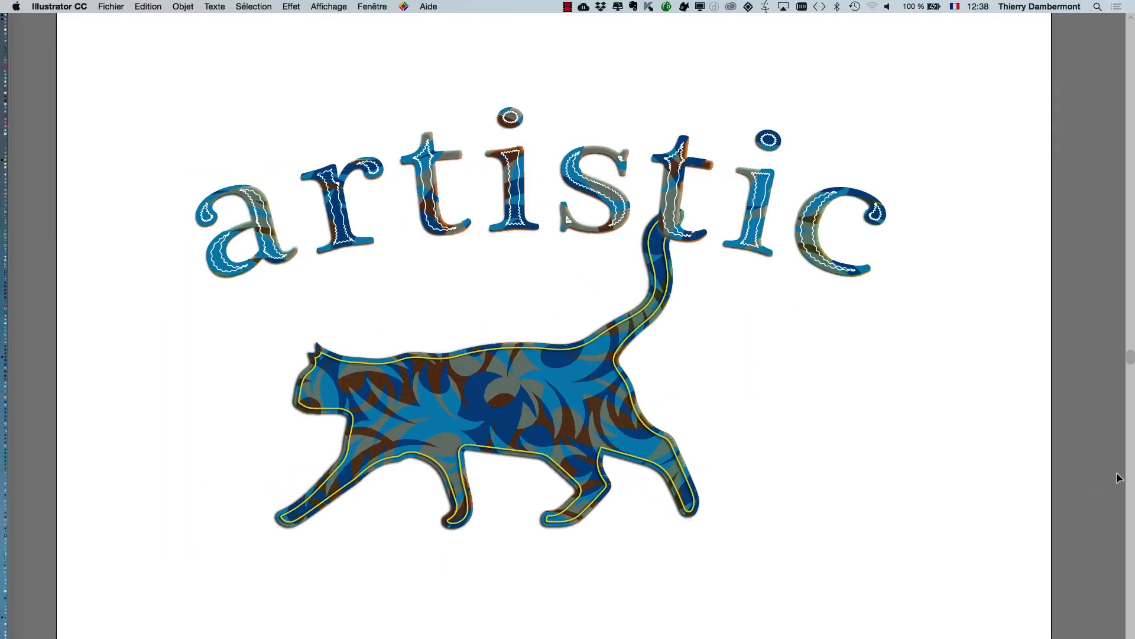